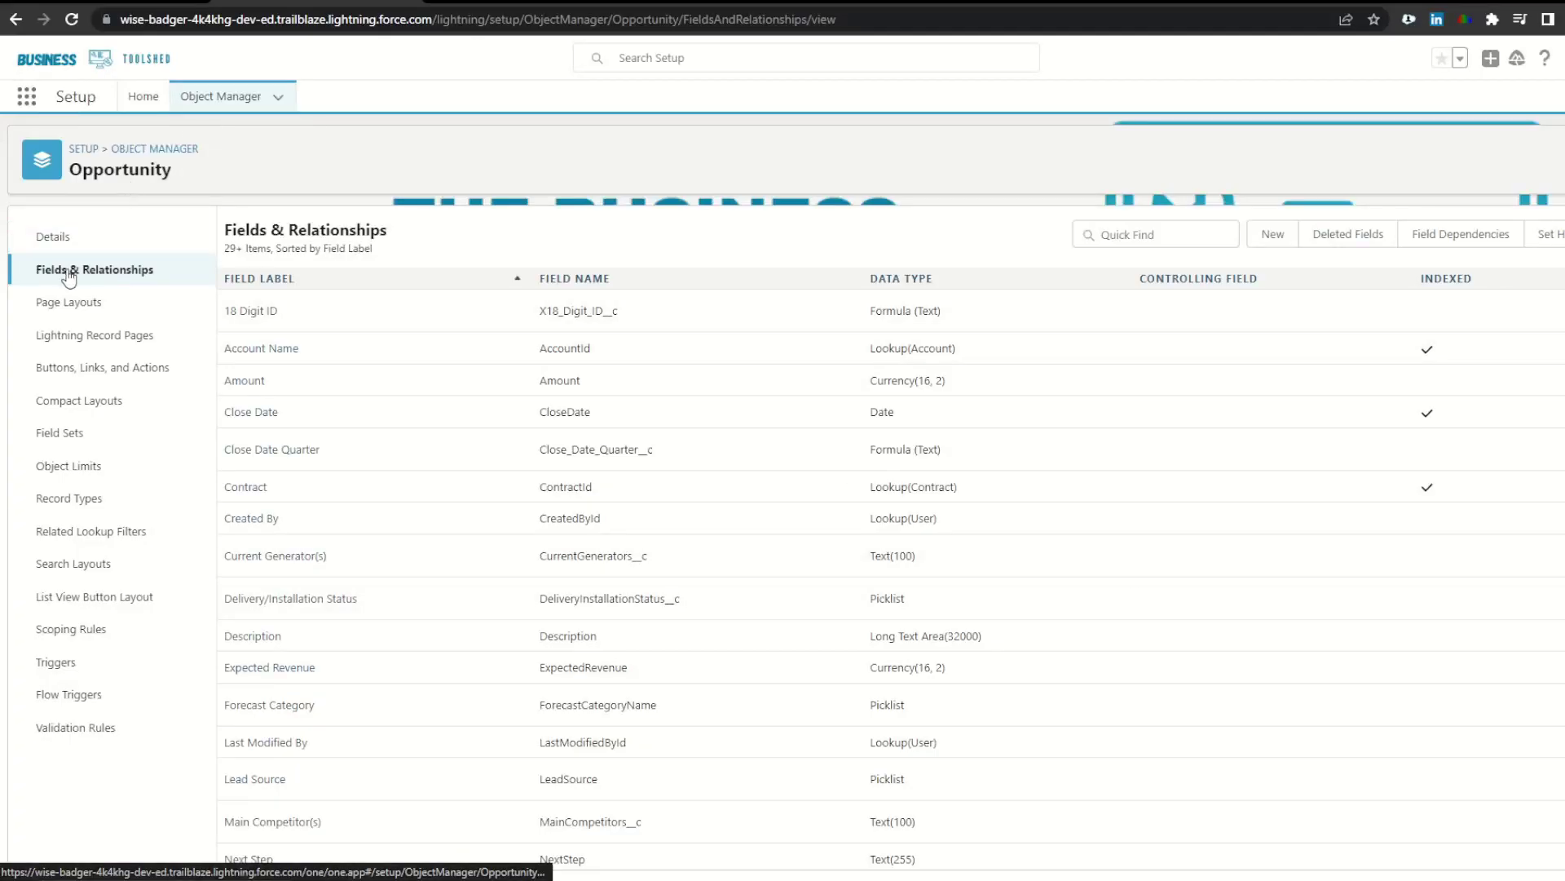
- Create a Date custom field on Opportunity labelled 'Stage 3 Date', keeping default security and layouts
click(1273, 235)
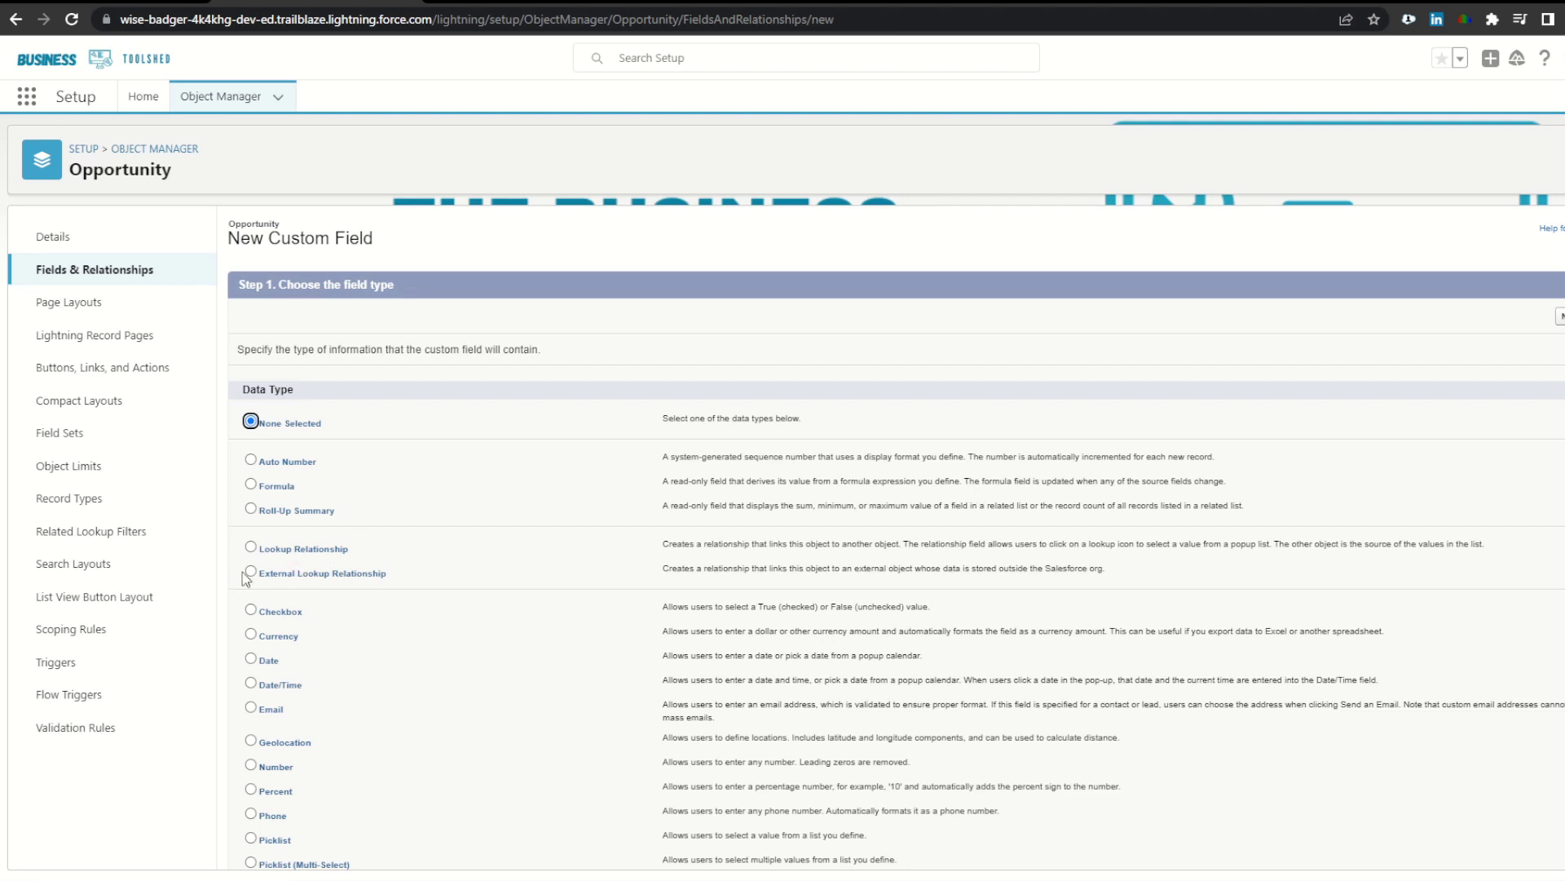
click(250, 658)
click(1559, 317)
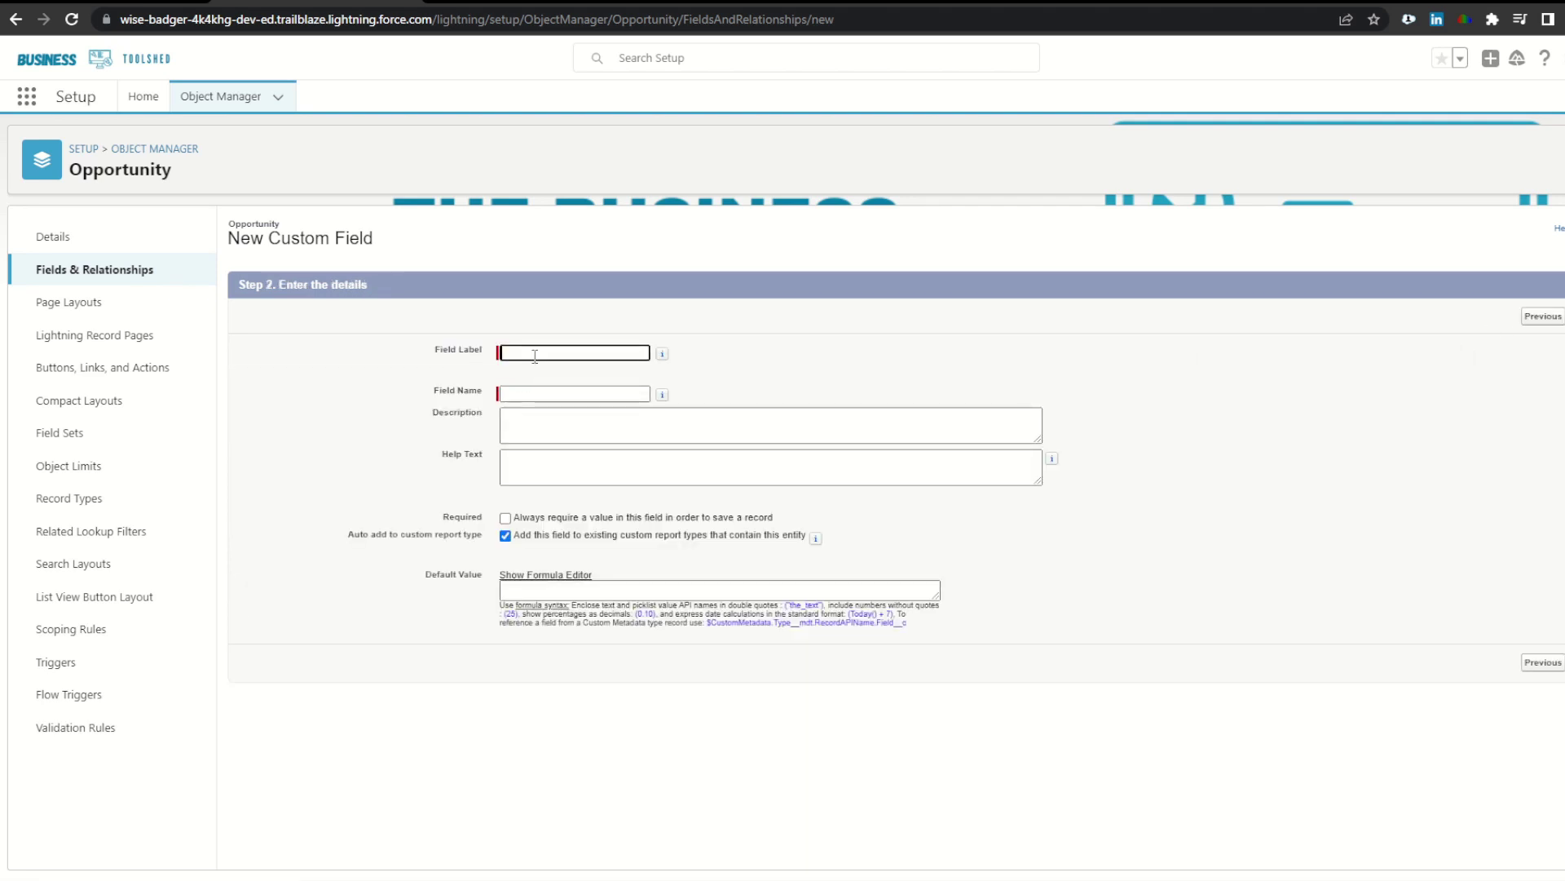
text(Stage 3 Date)
click(910, 362)
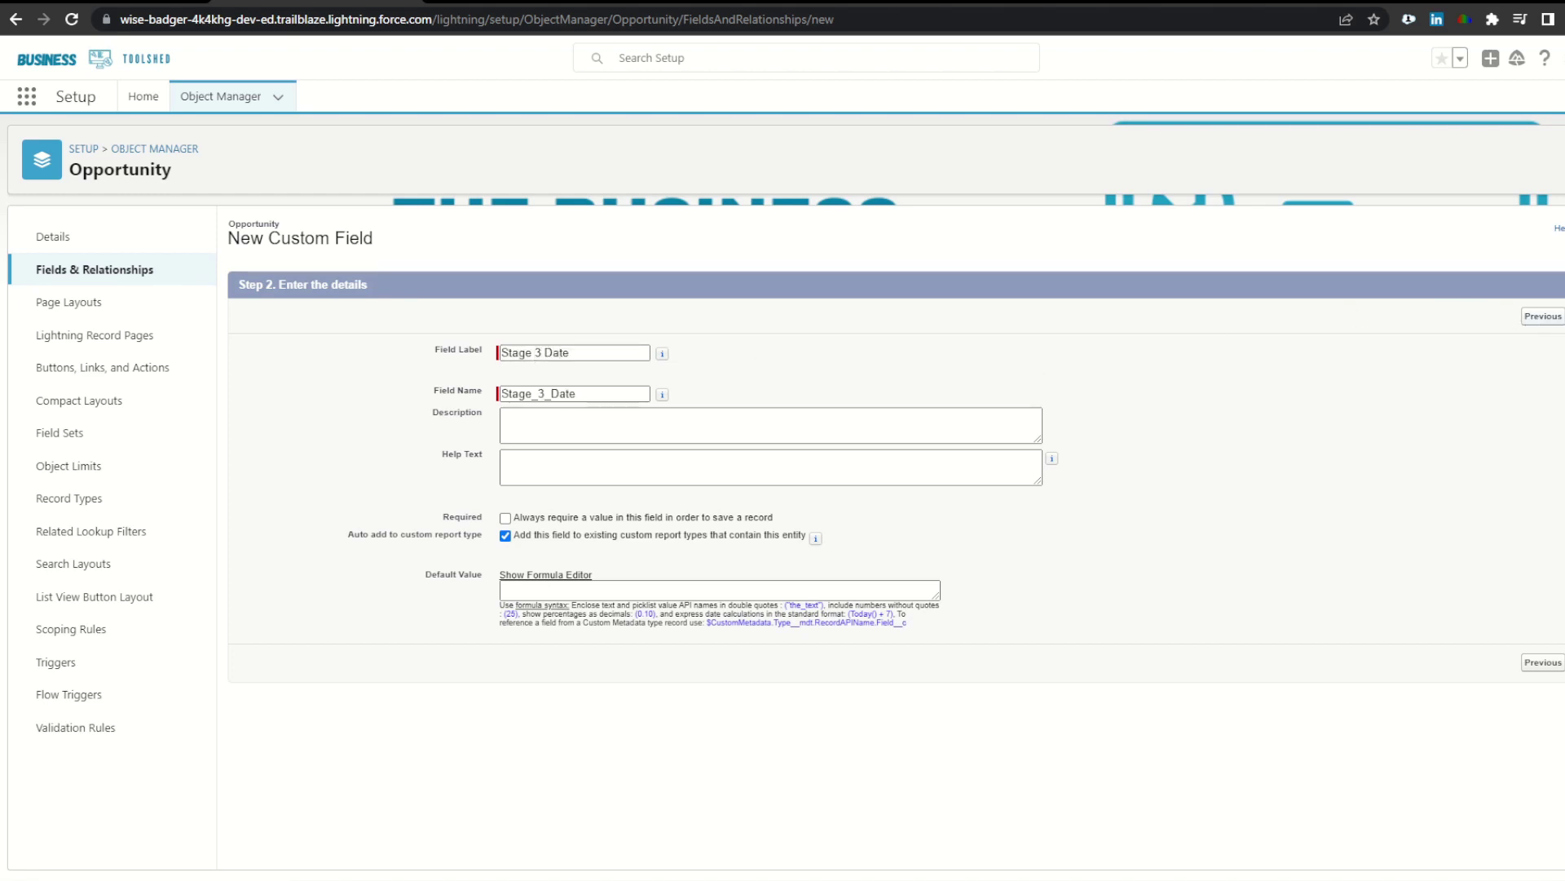
click(1559, 317)
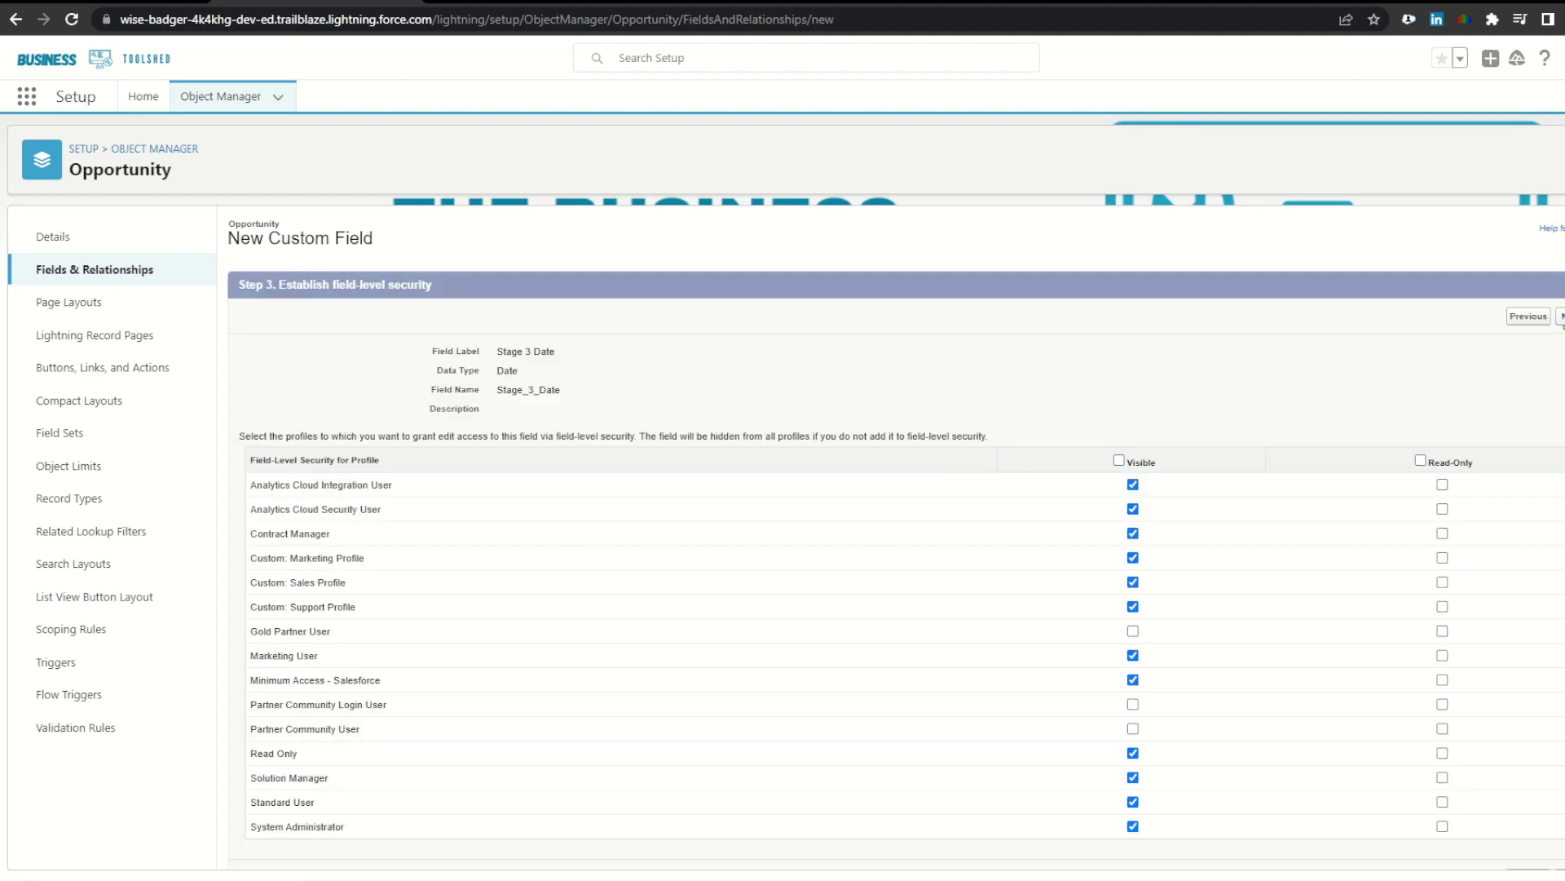
click(1560, 317)
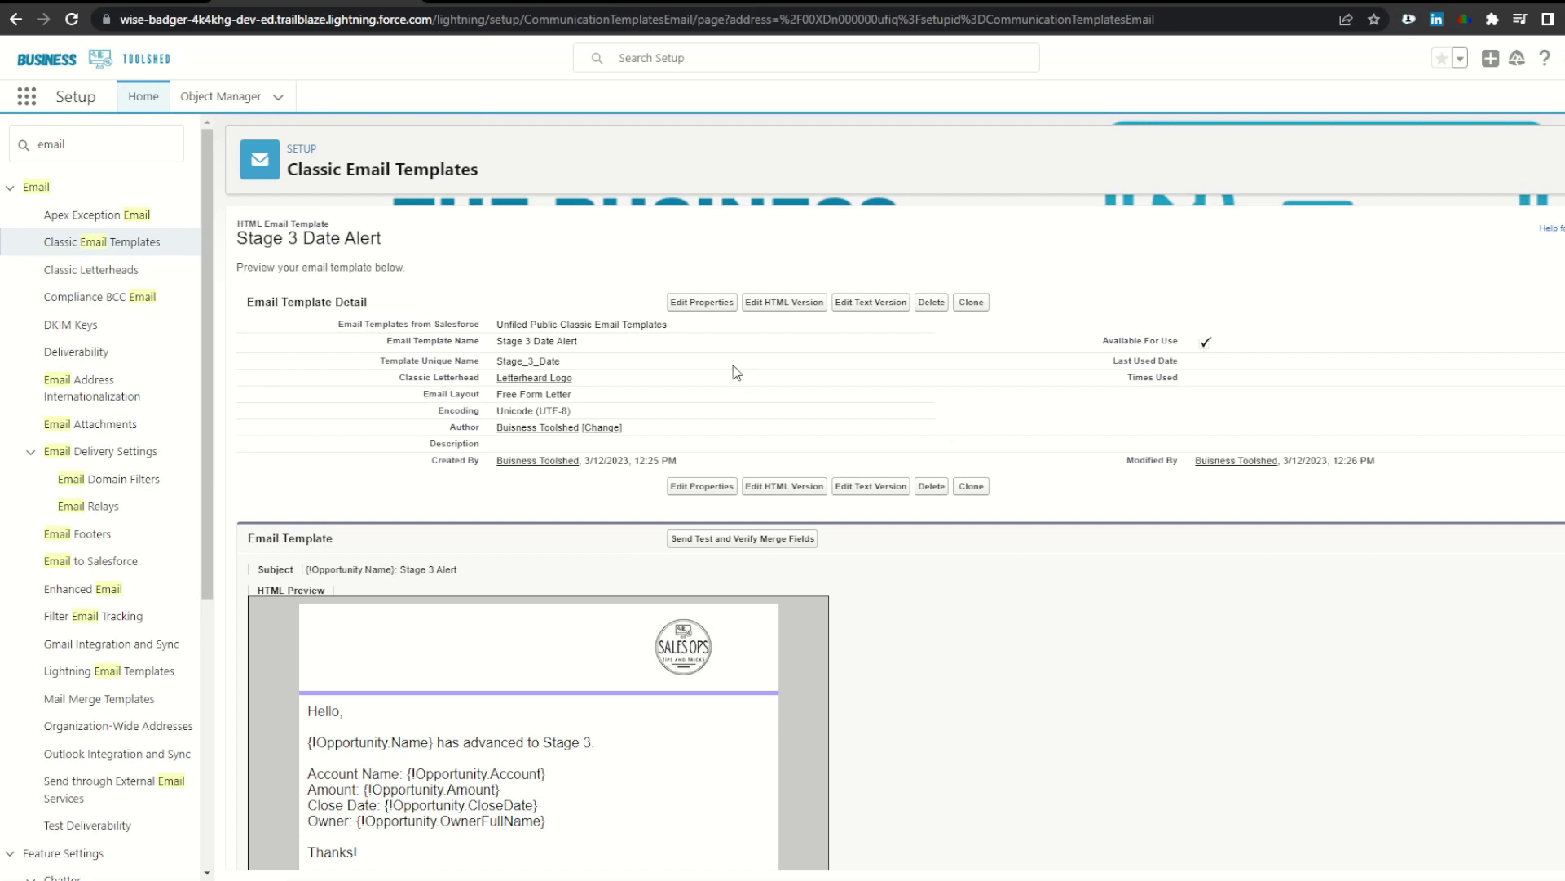
- Find Email Alerts in Setup and continue past the workflow introduction to the alert list
scroll(771, 620, down, 2)
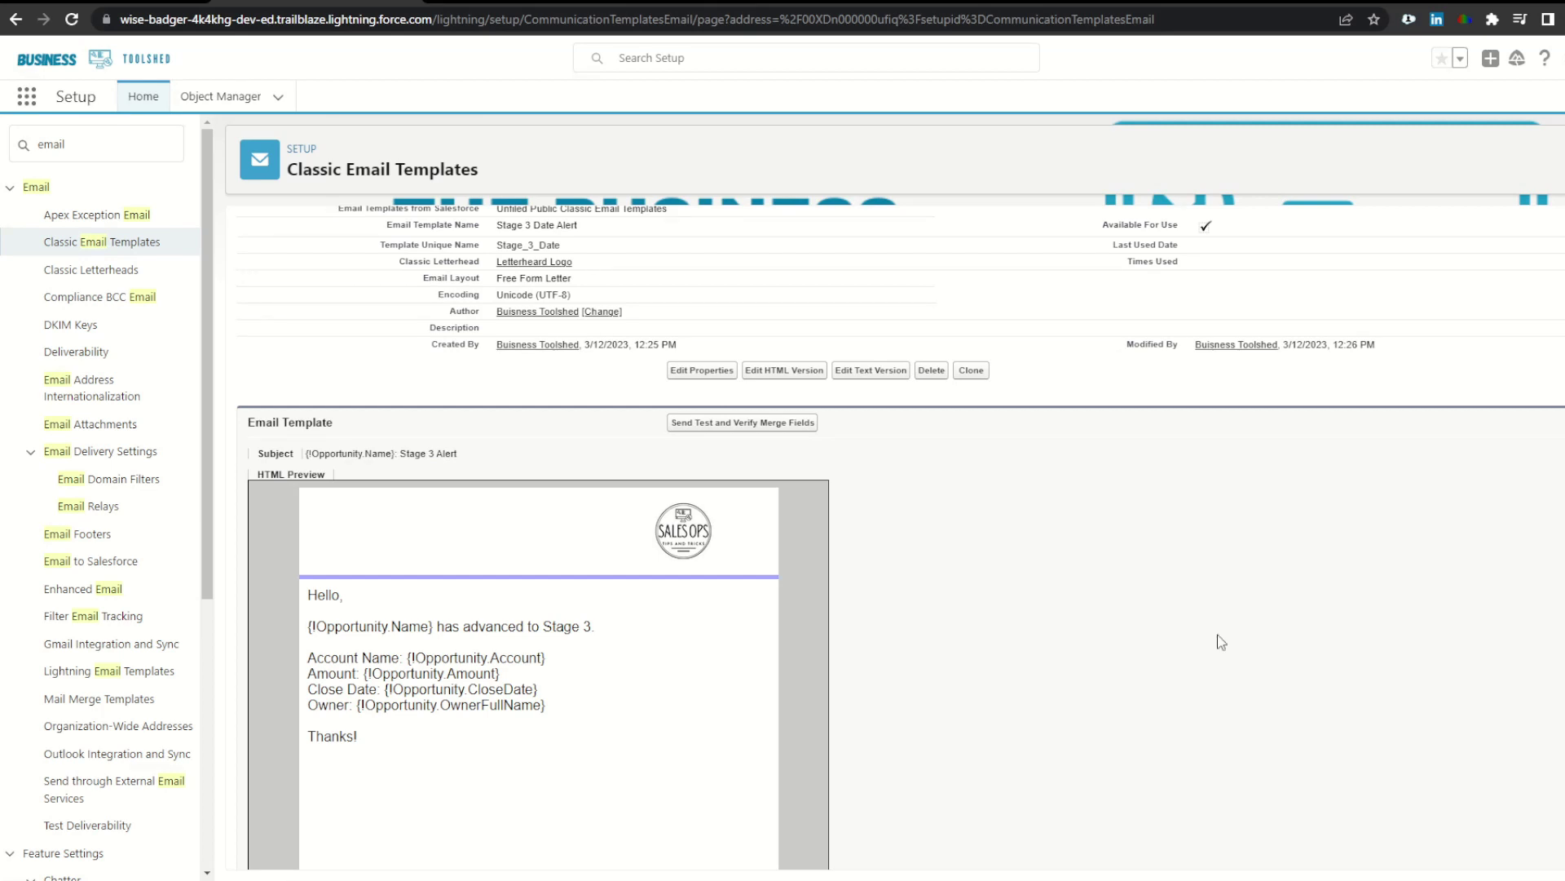
click(85, 153)
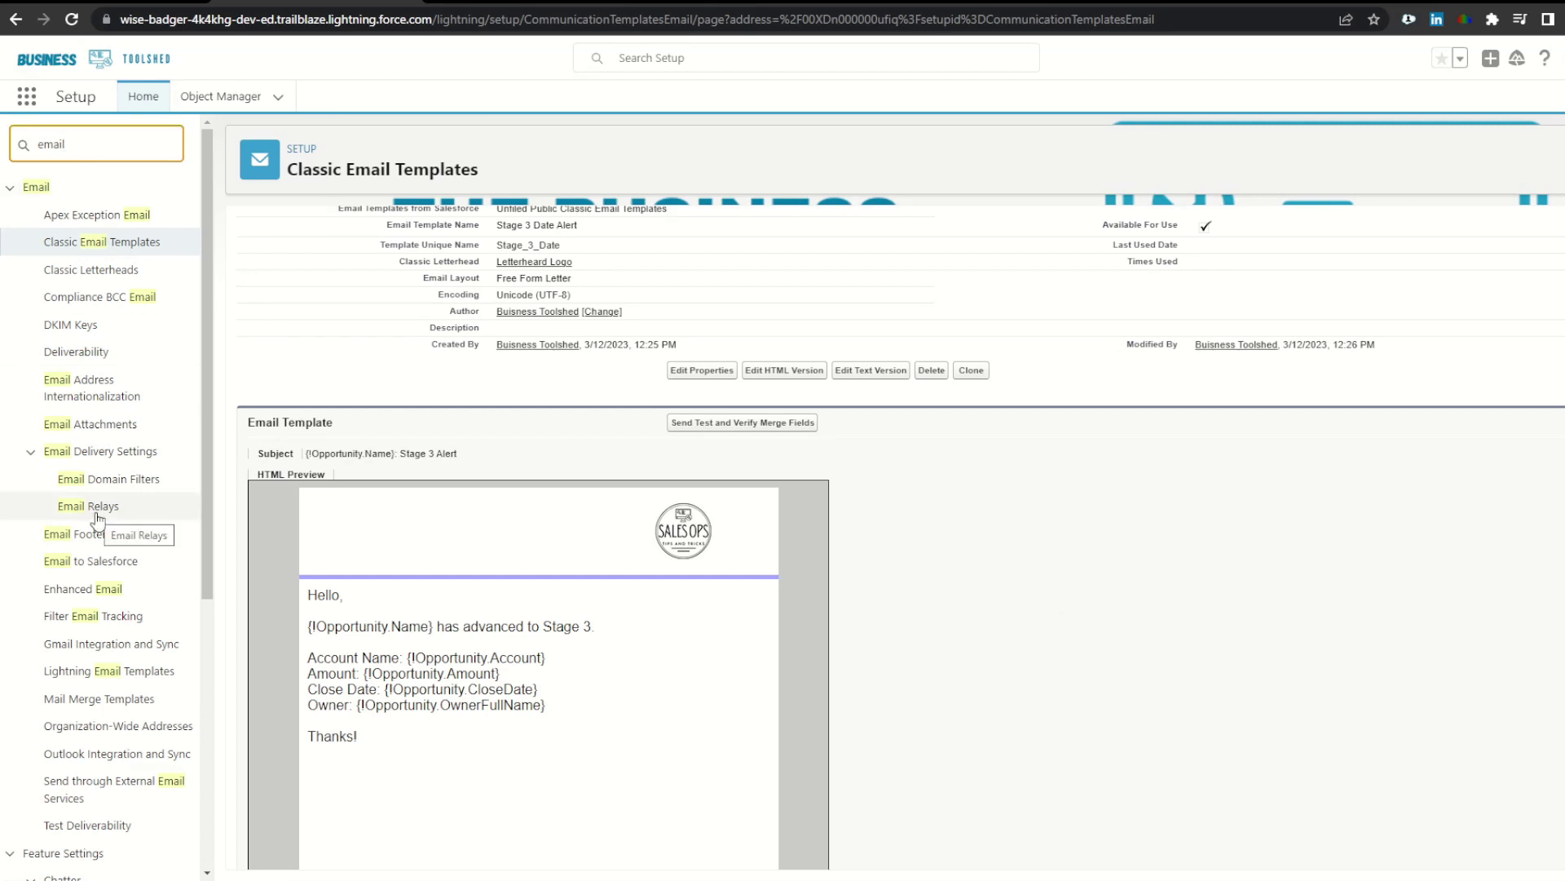
scroll(80, 570, down, 5)
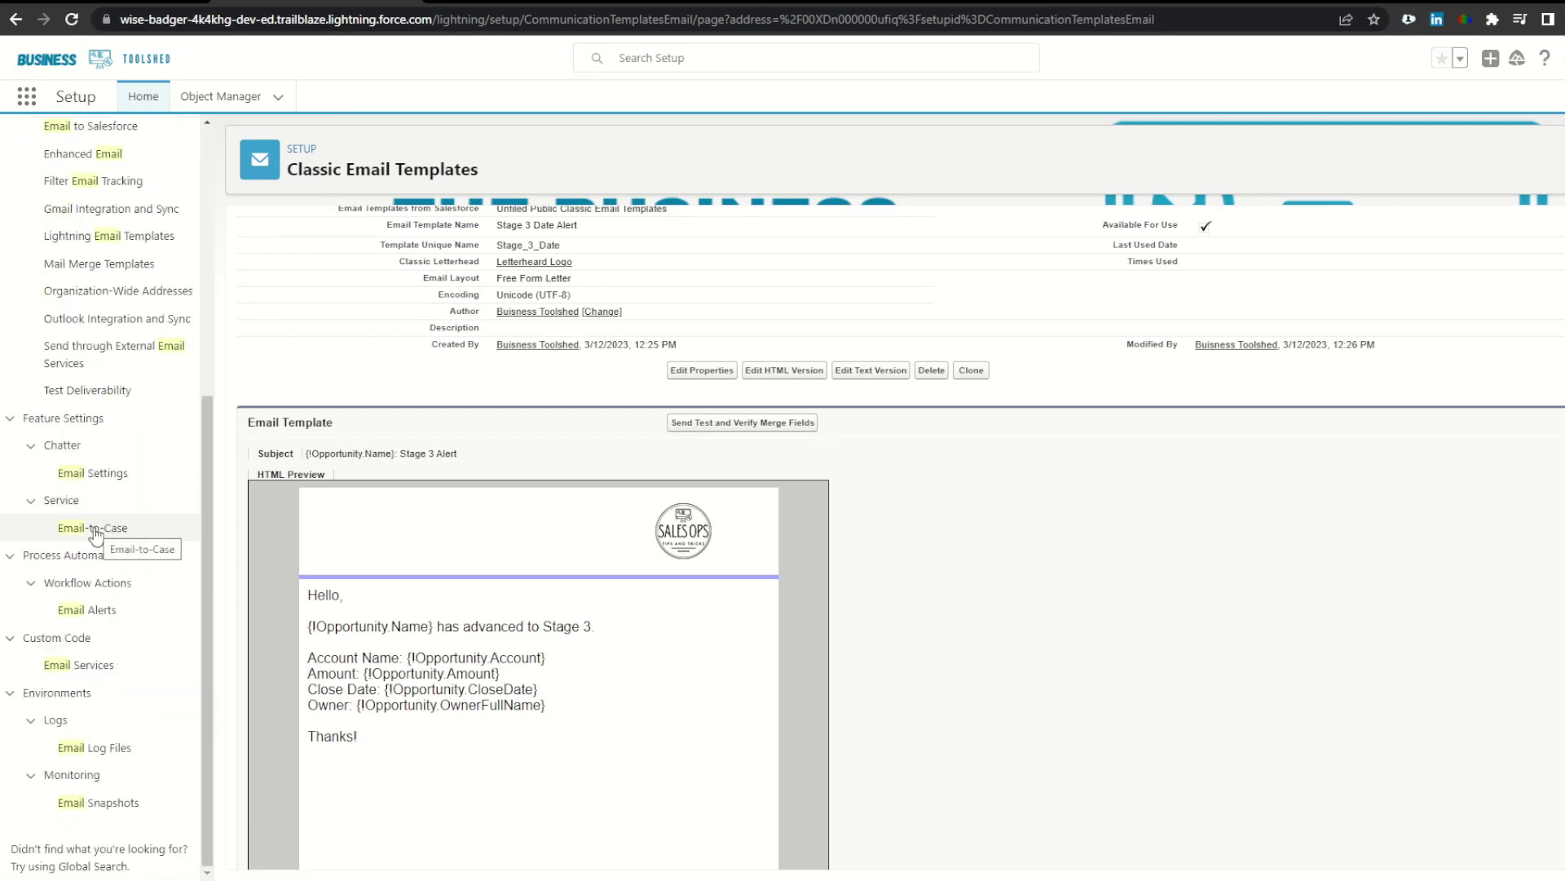
click(85, 611)
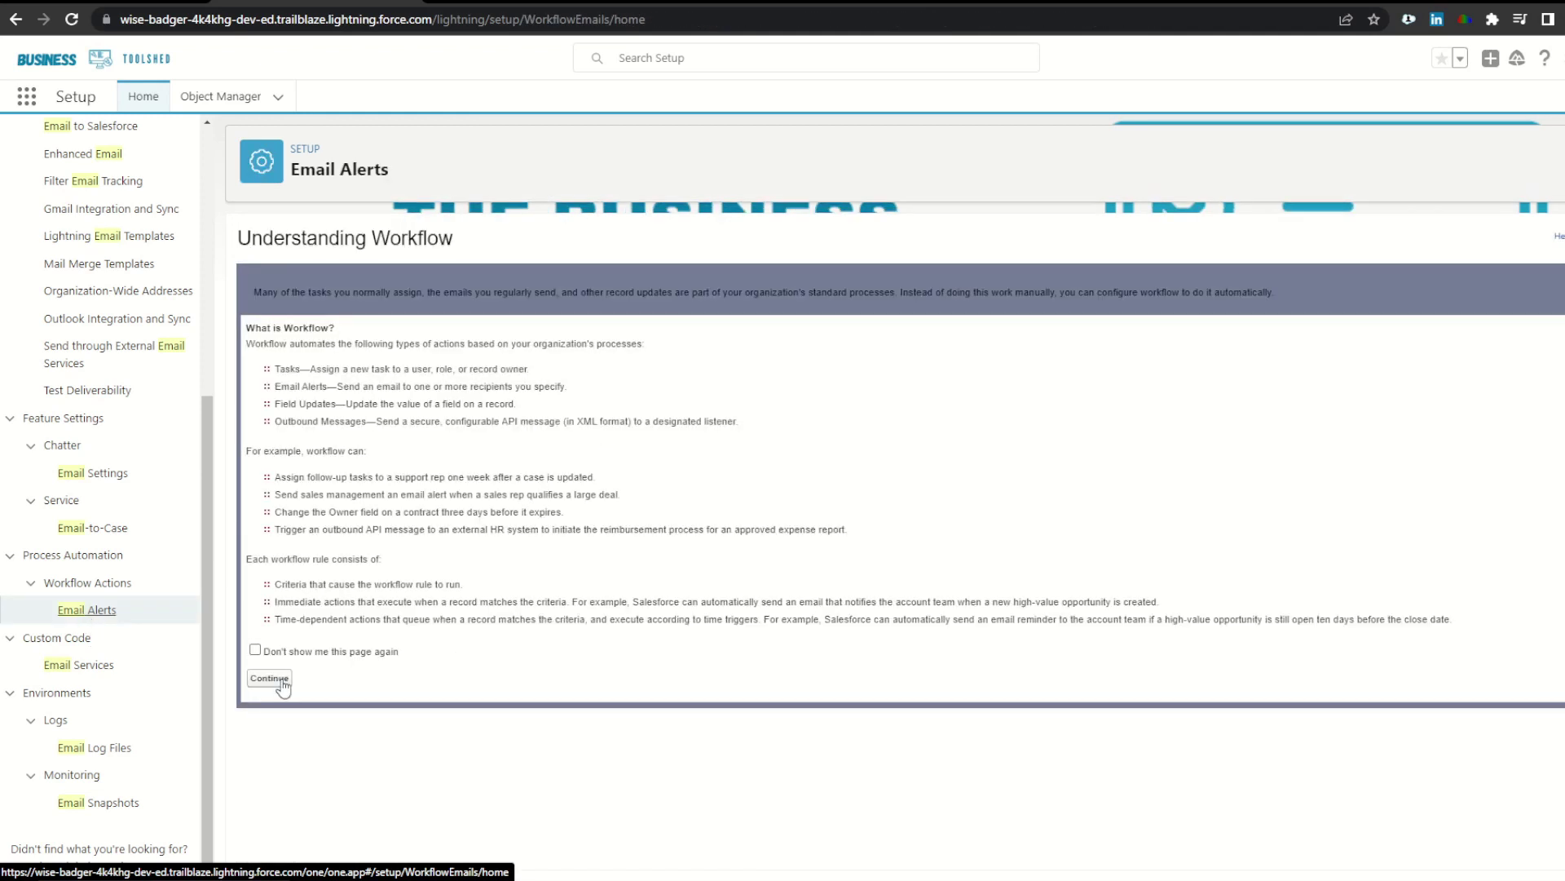
click(281, 683)
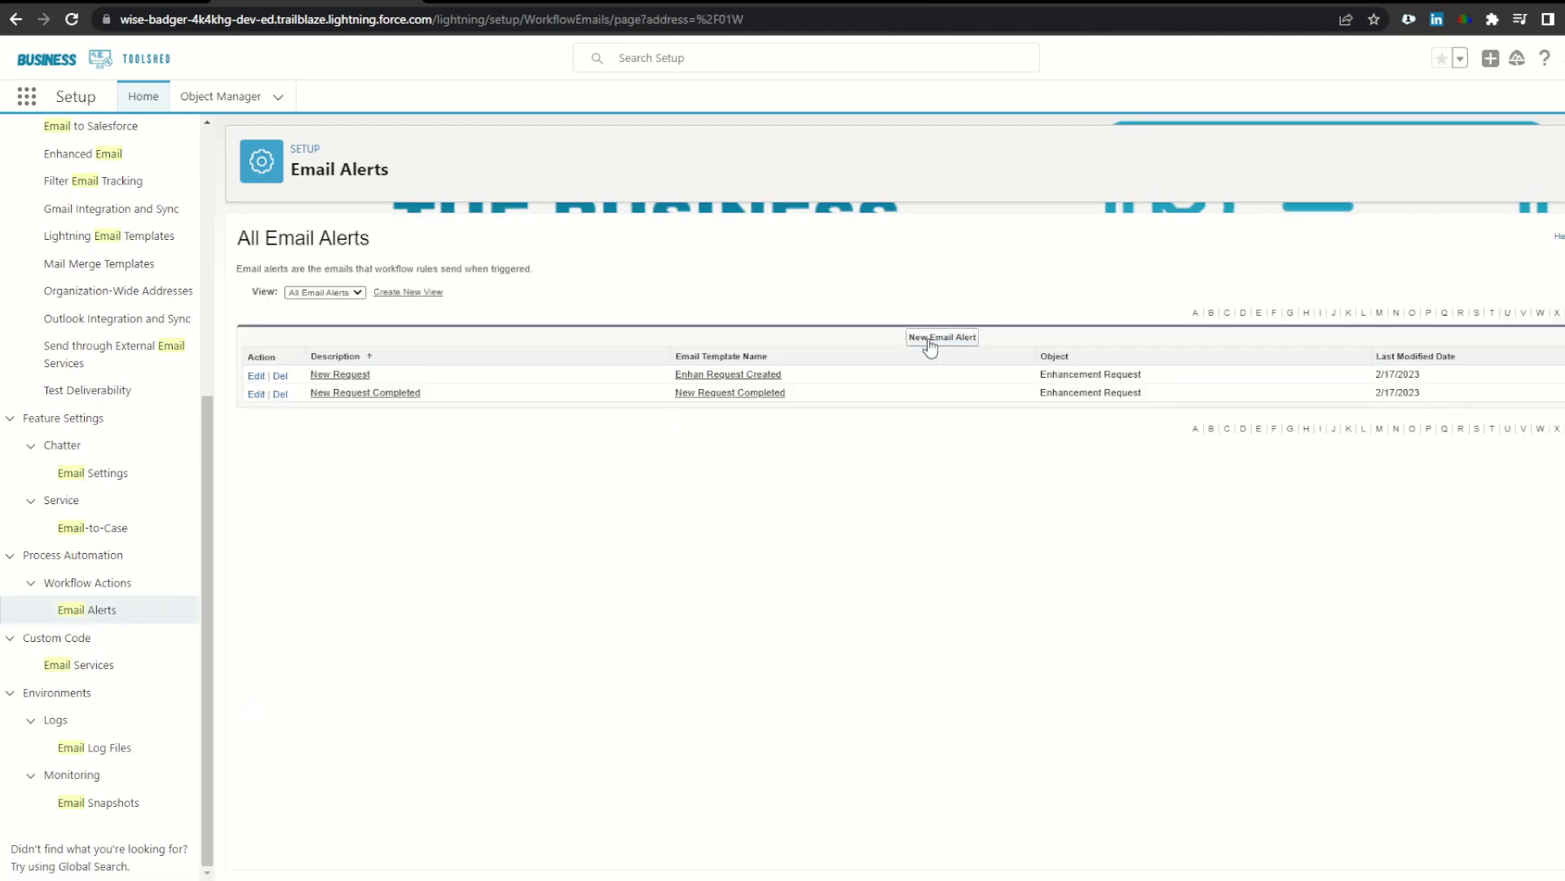
- Start a new email alert described 'Stage 3 Date Alert' on the Opportunity object
click(930, 346)
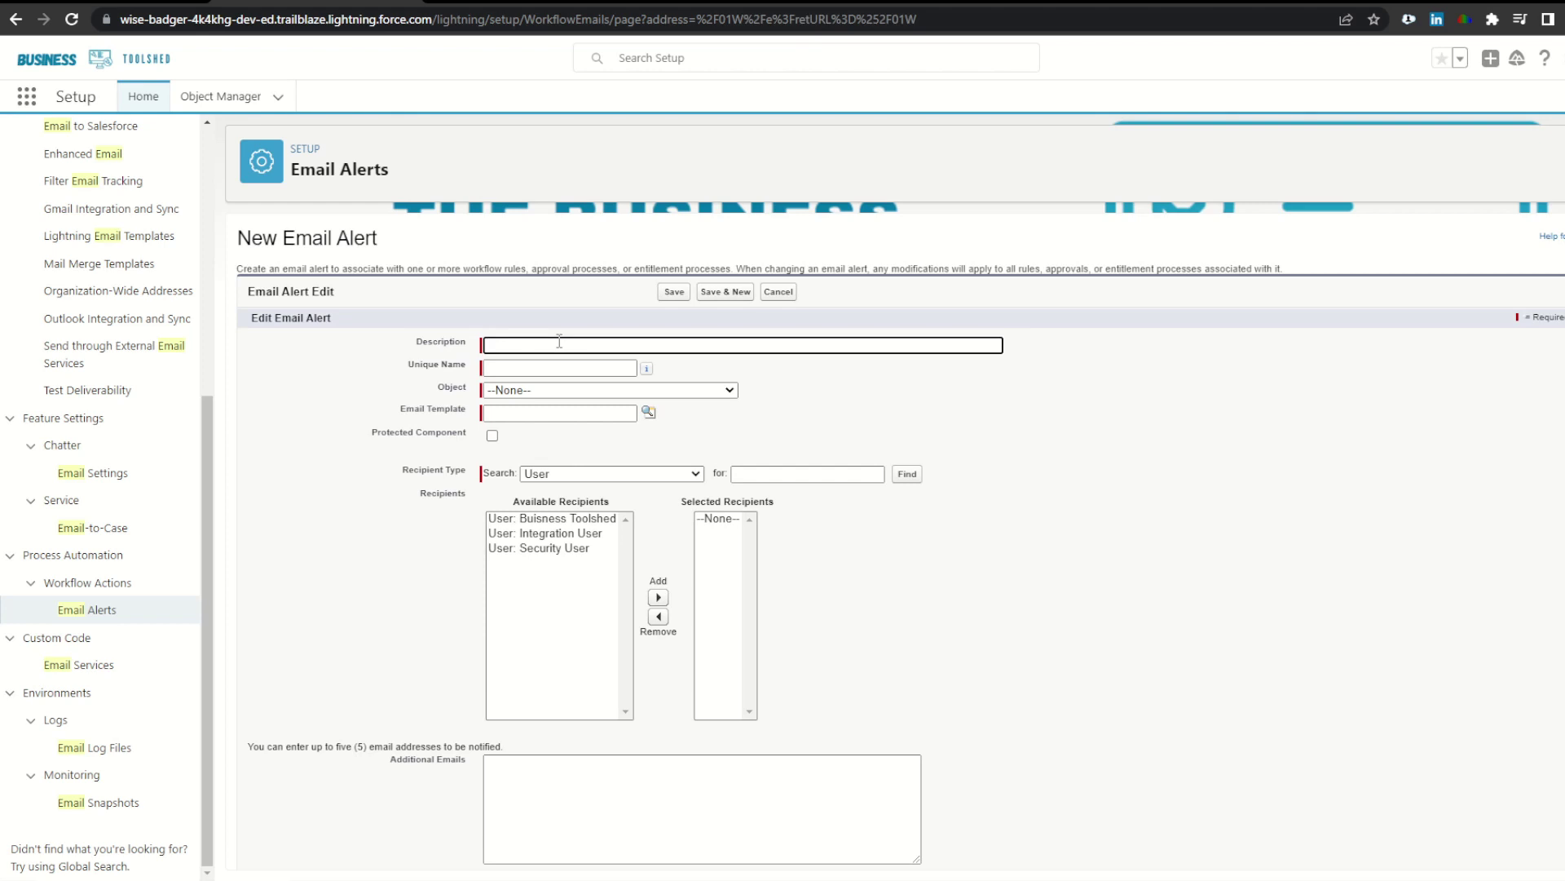
text(Stage 3 Date Alert)
key(Tab)
click(611, 390)
scroll(613, 571, down, 5)
scroll(613, 570, down, 5)
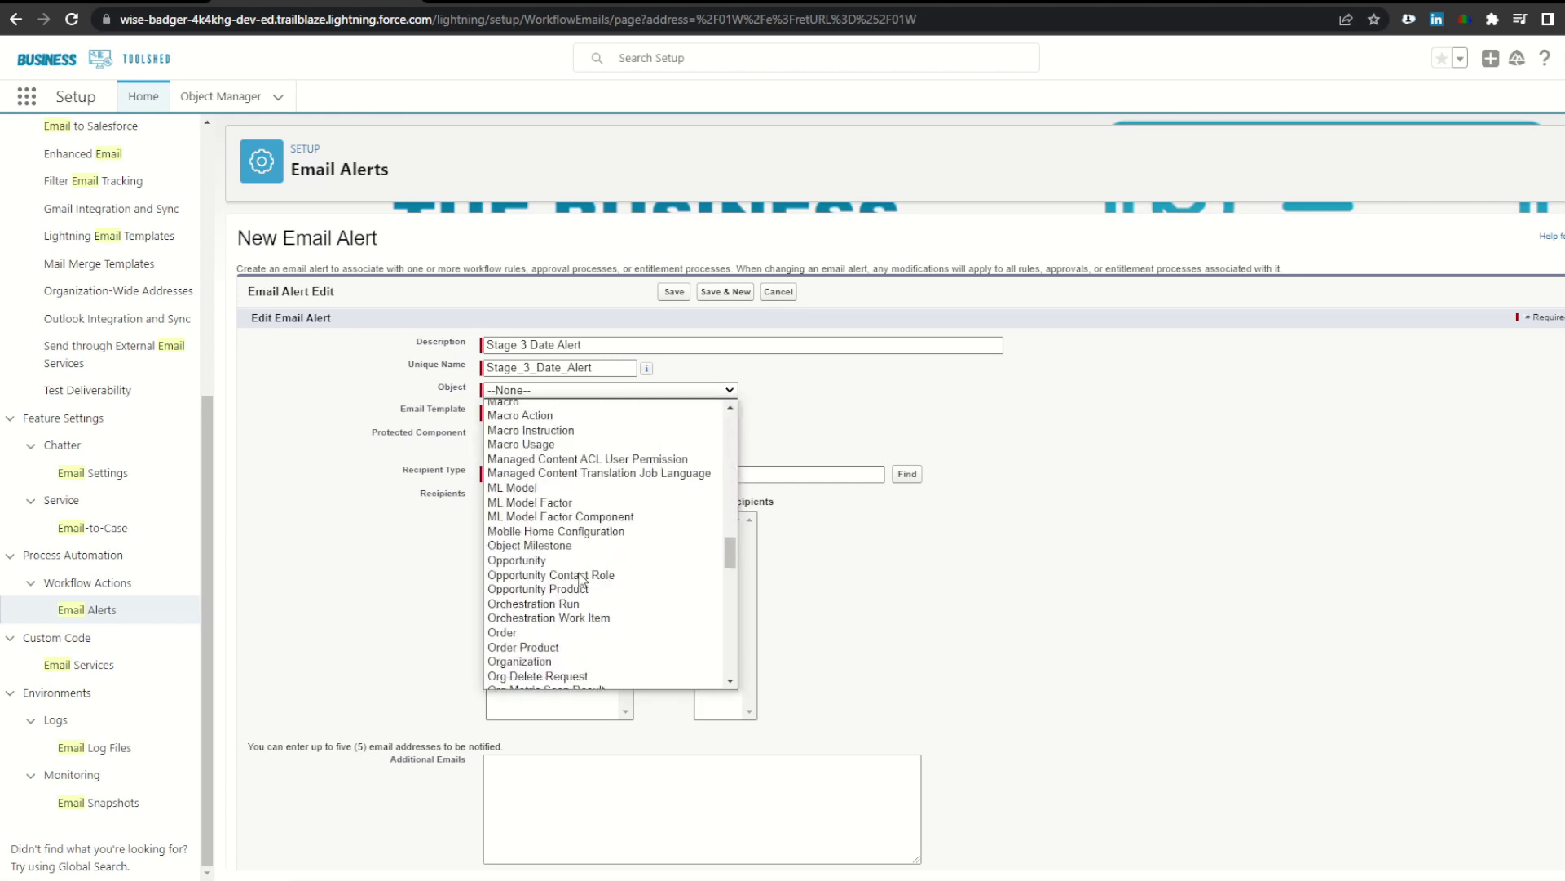
click(613, 562)
- Select the Stage 3 Date Alert email template for the alert
click(648, 418)
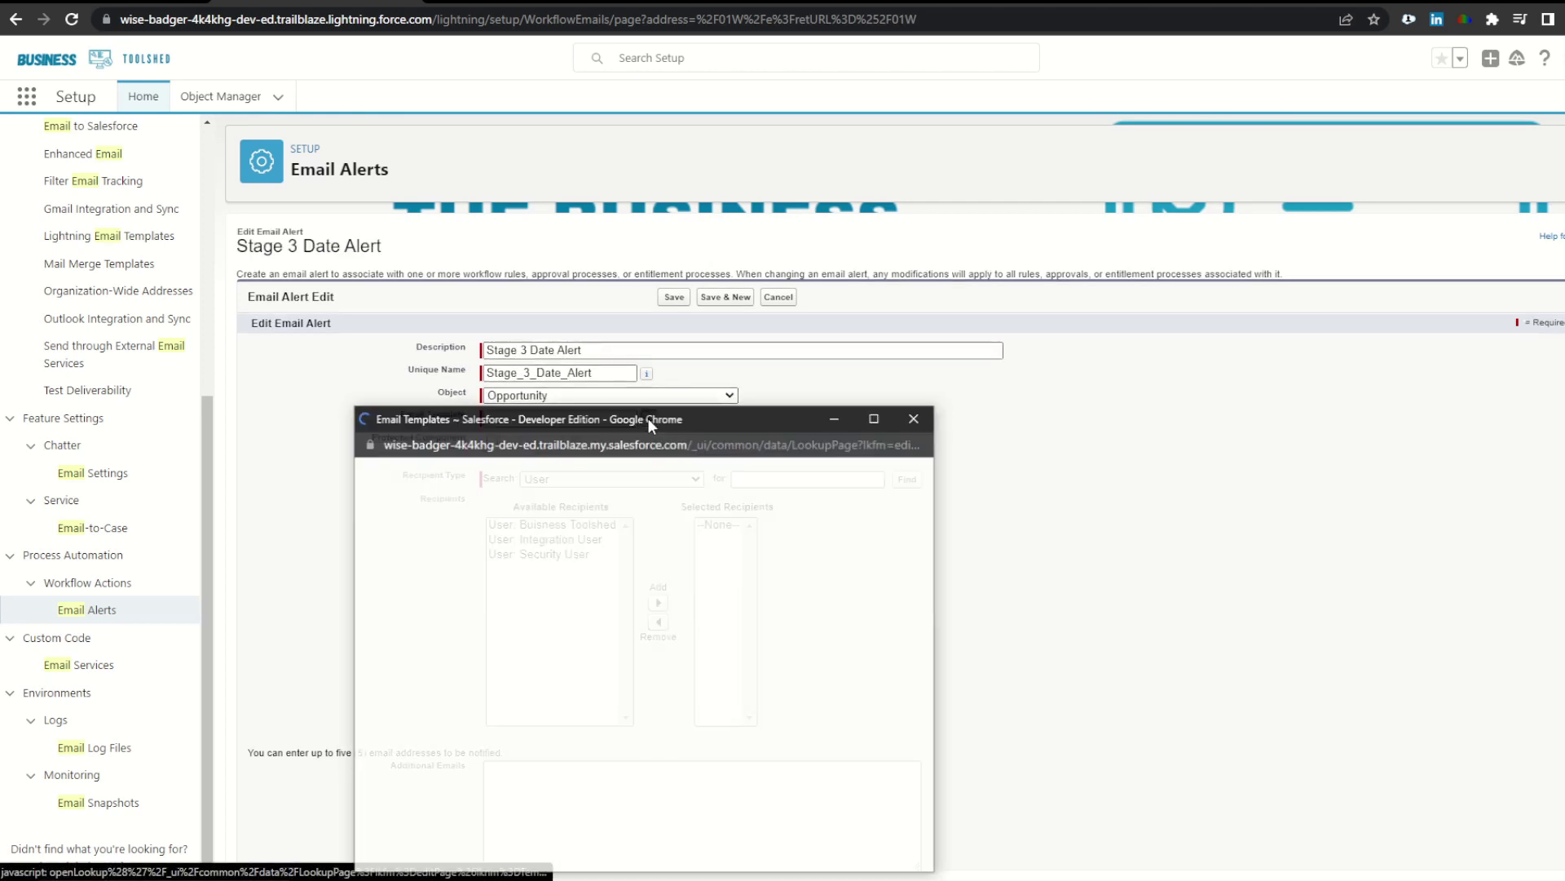
click(740, 504)
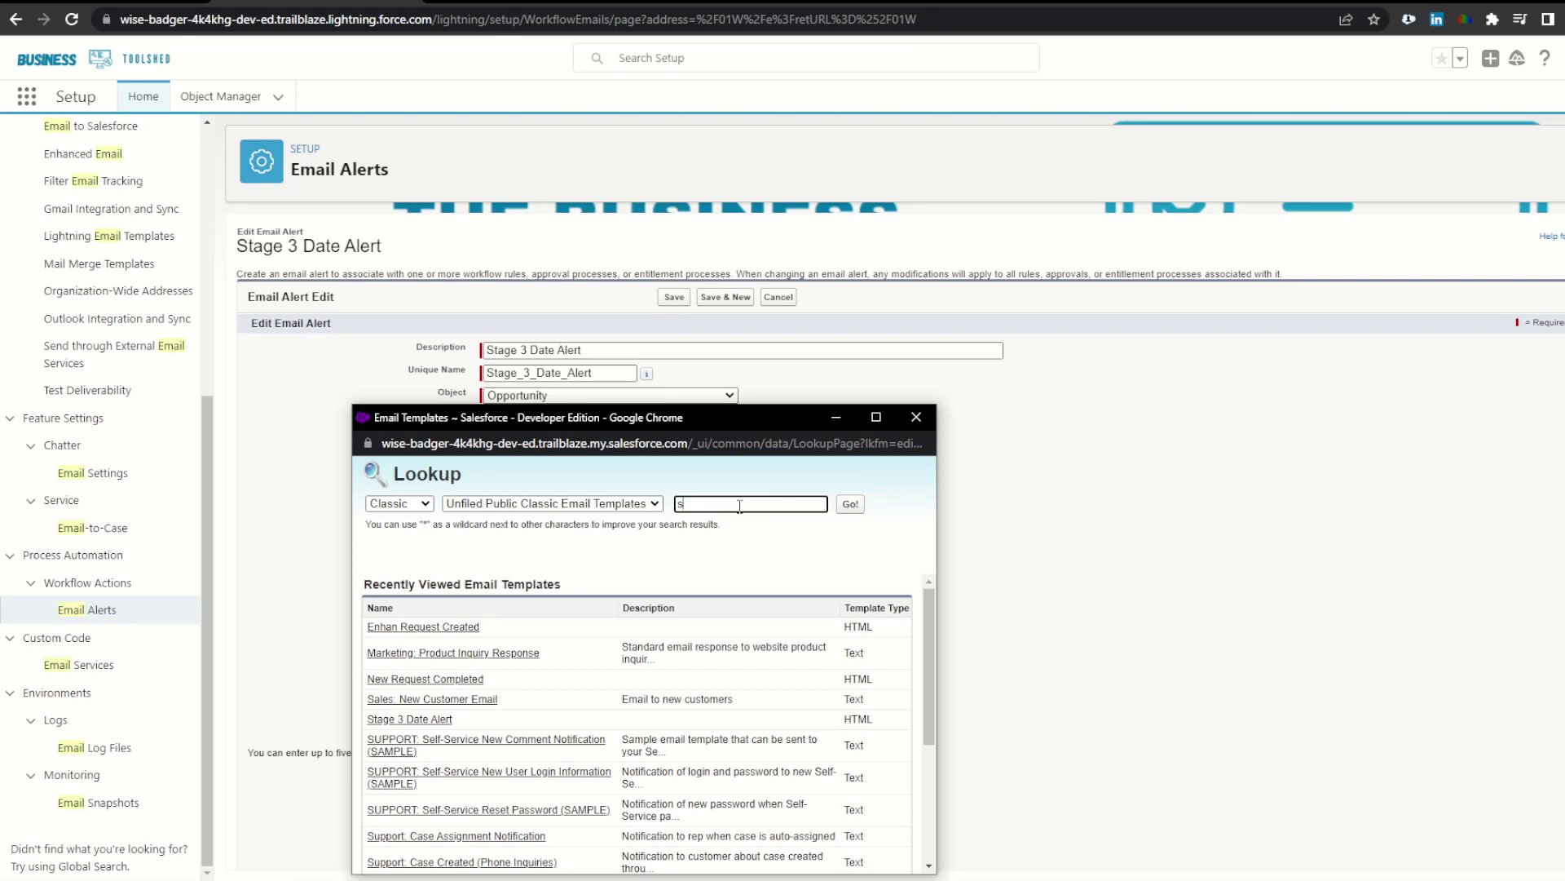
text(stage)
key(Return)
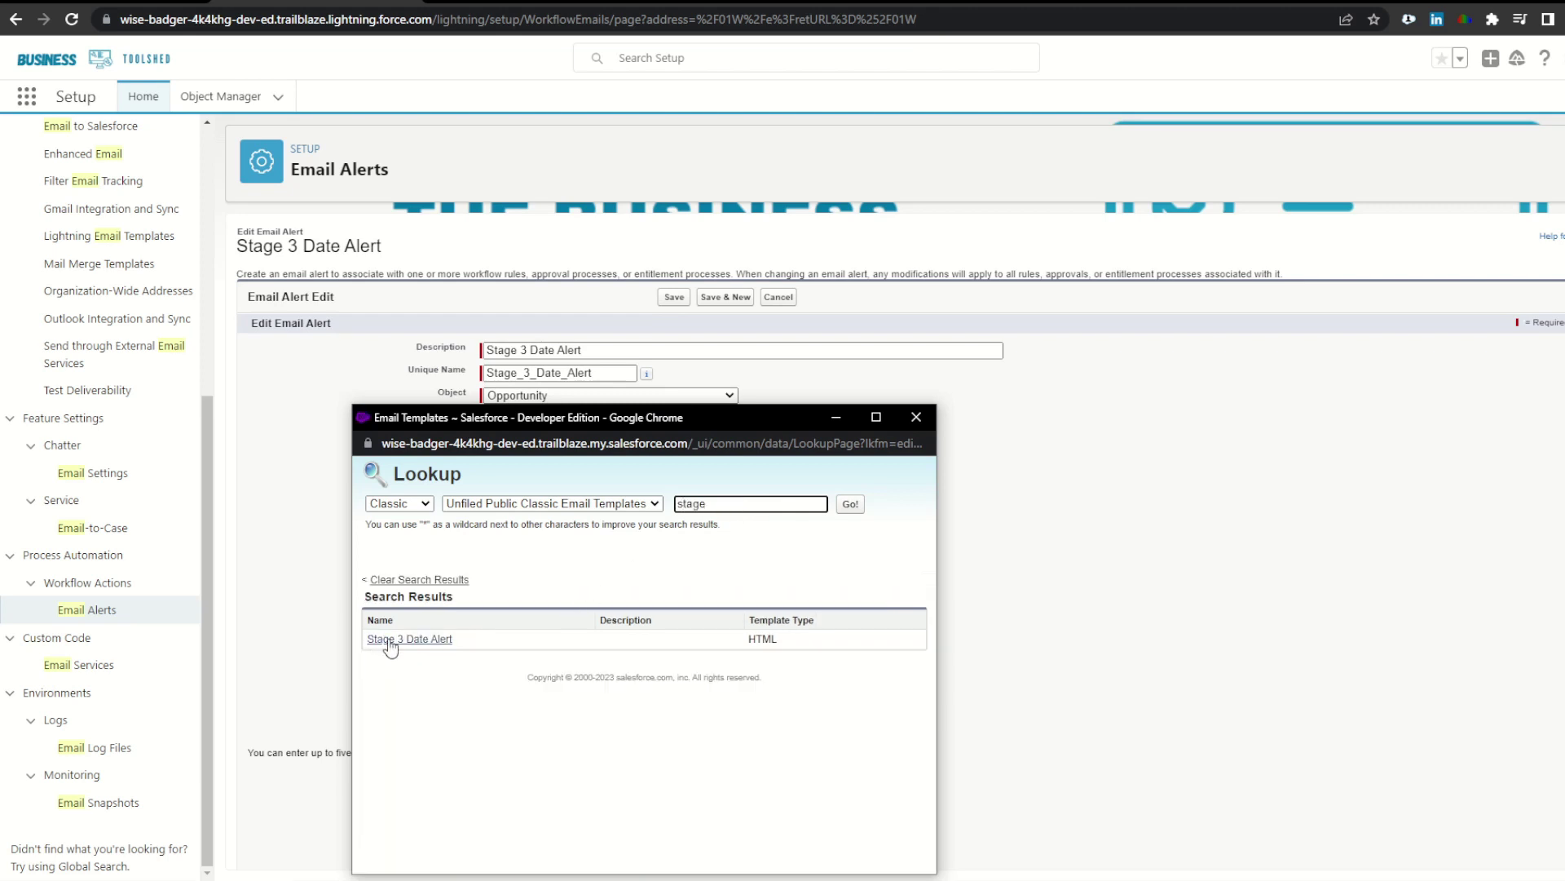
click(409, 638)
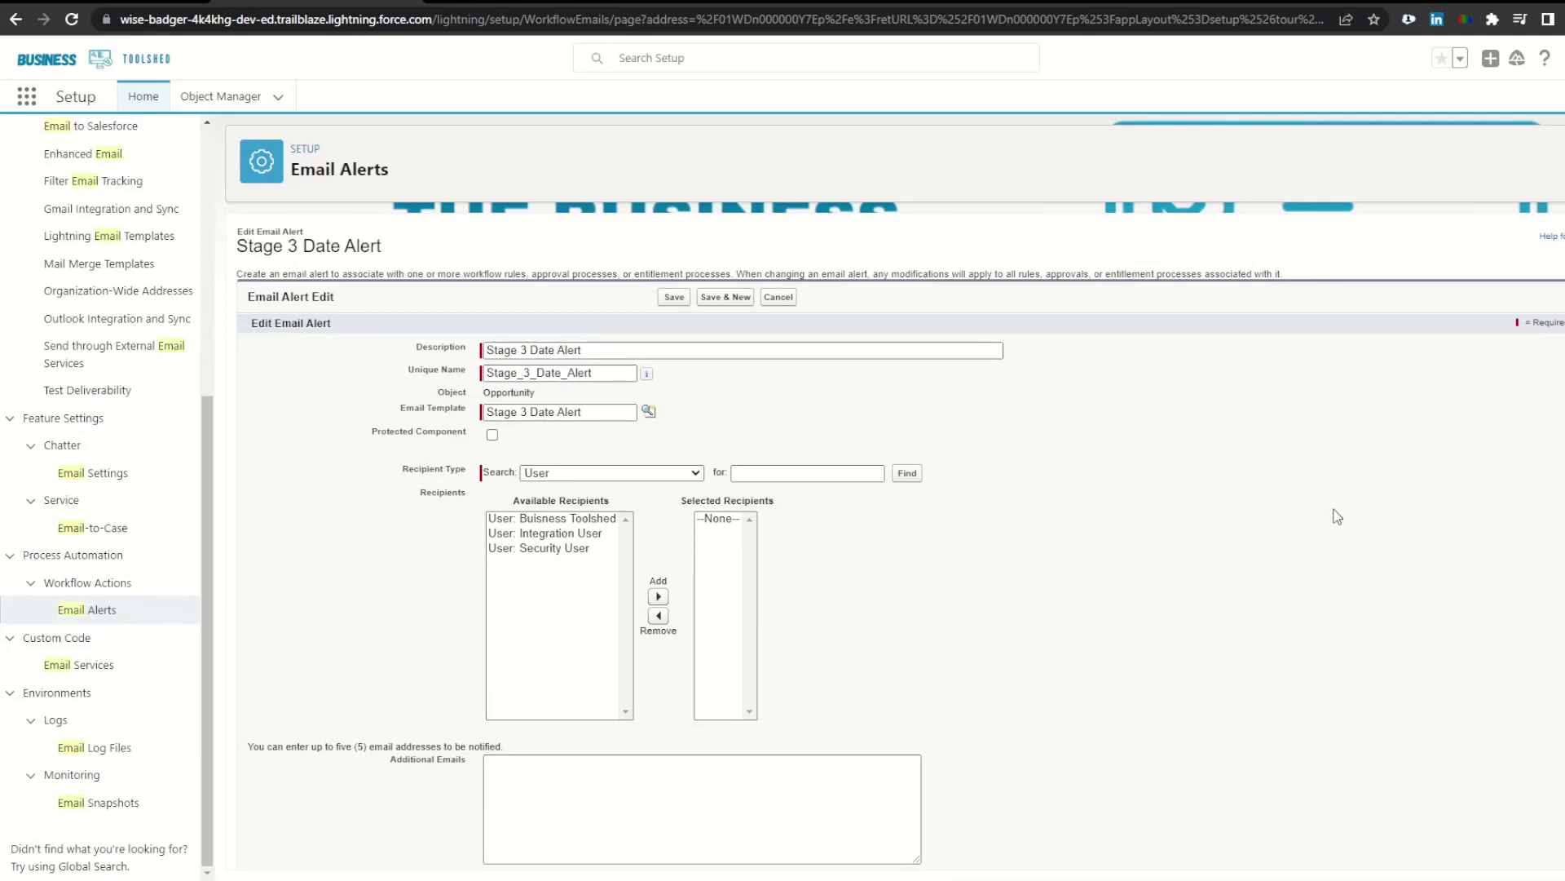
- Add Opportunity Owner and Related User: Sales Engineer as recipients, then save the alert
click(692, 473)
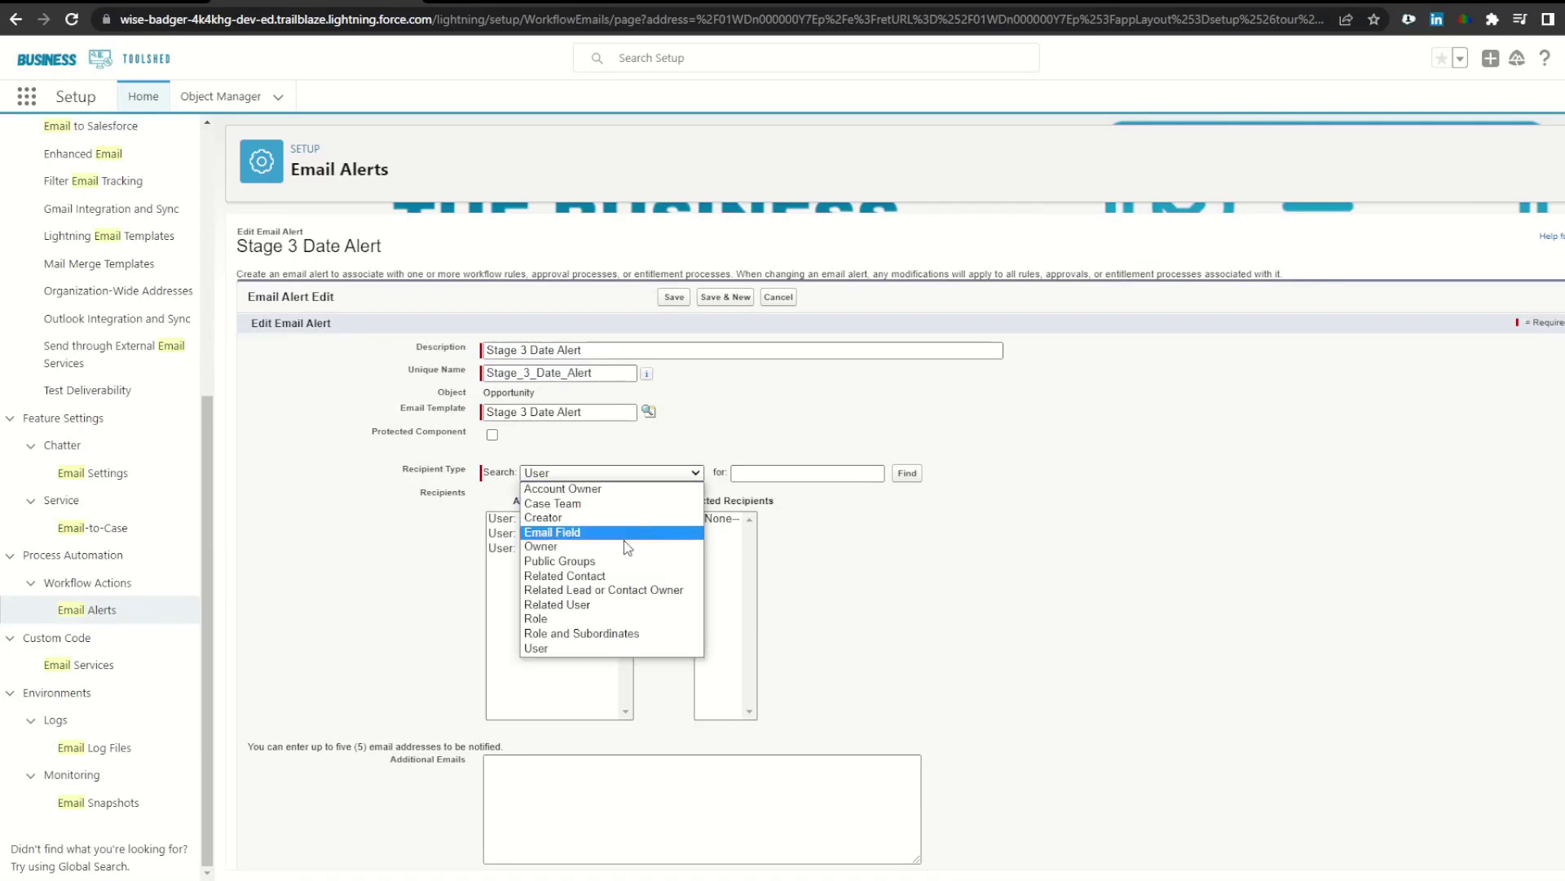
click(540, 546)
click(537, 519)
click(637, 600)
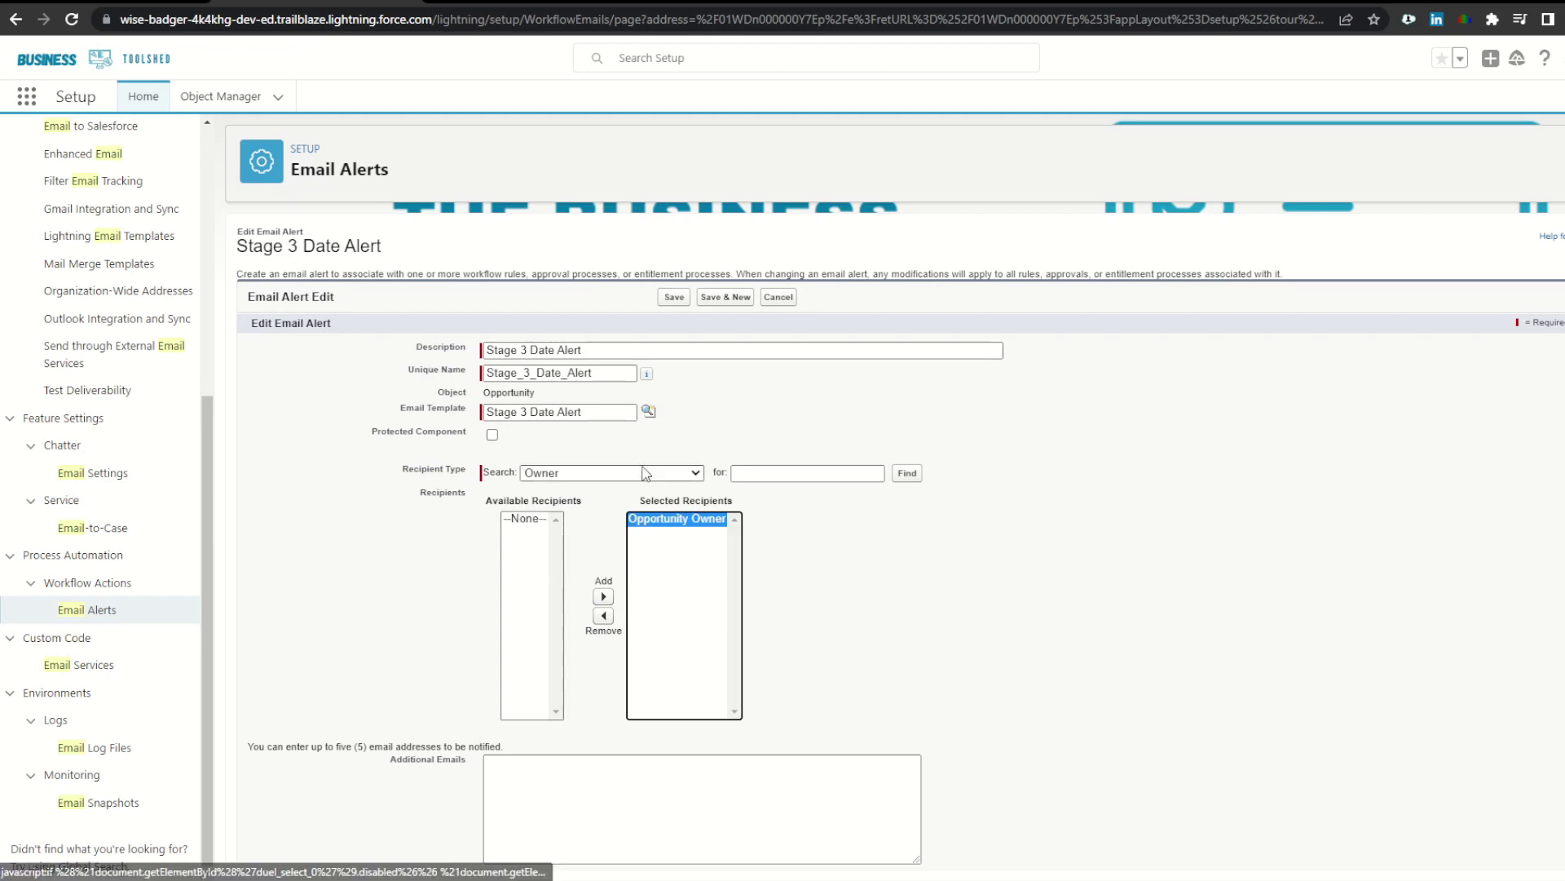
click(644, 474)
click(597, 611)
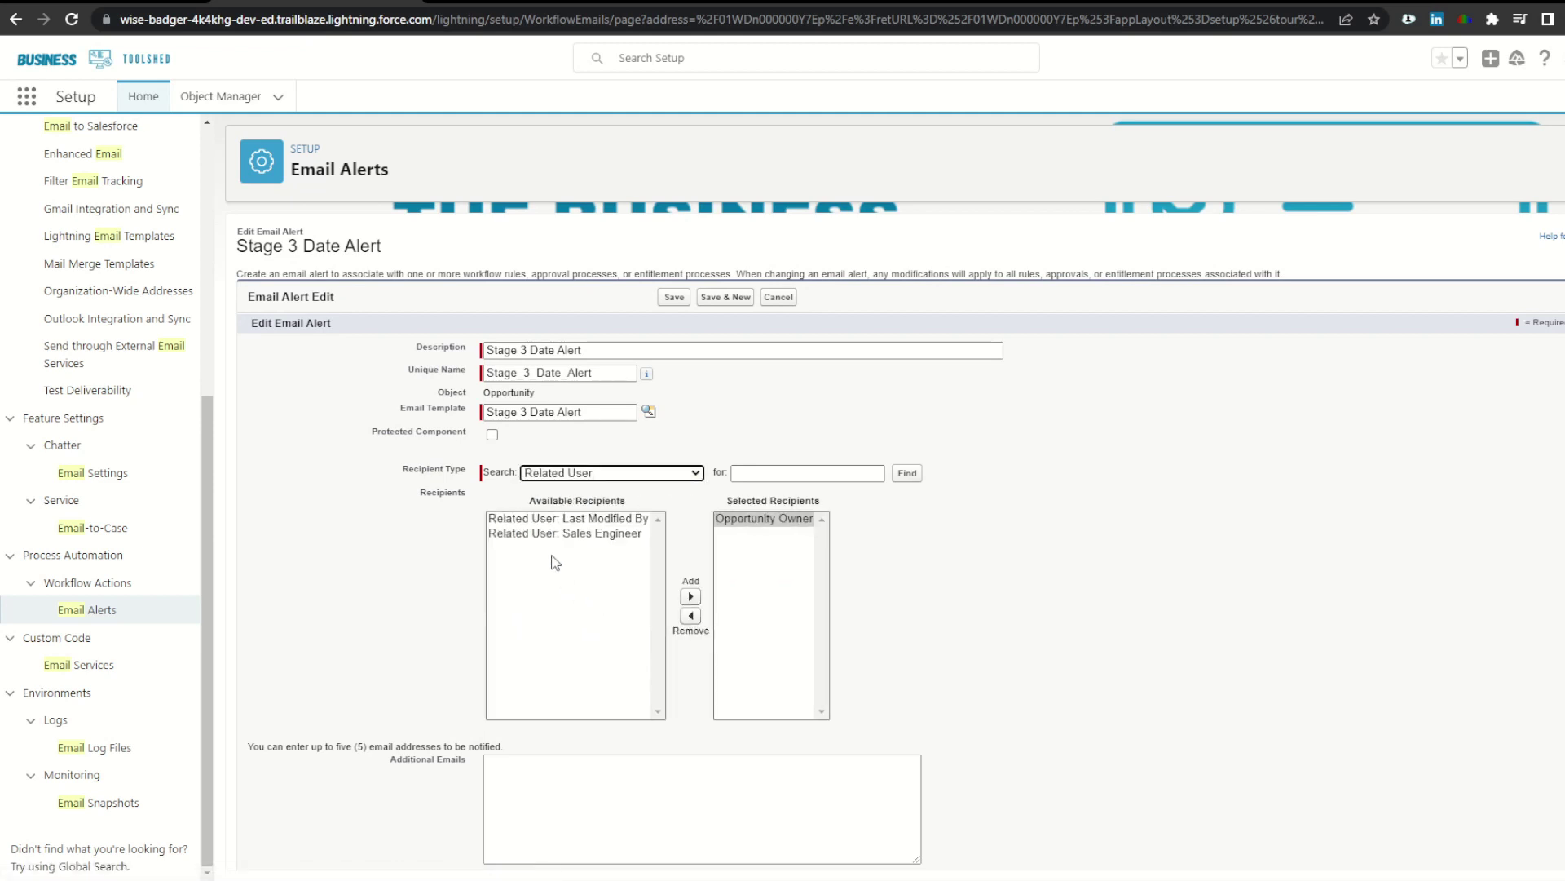
click(568, 535)
click(691, 596)
click(940, 601)
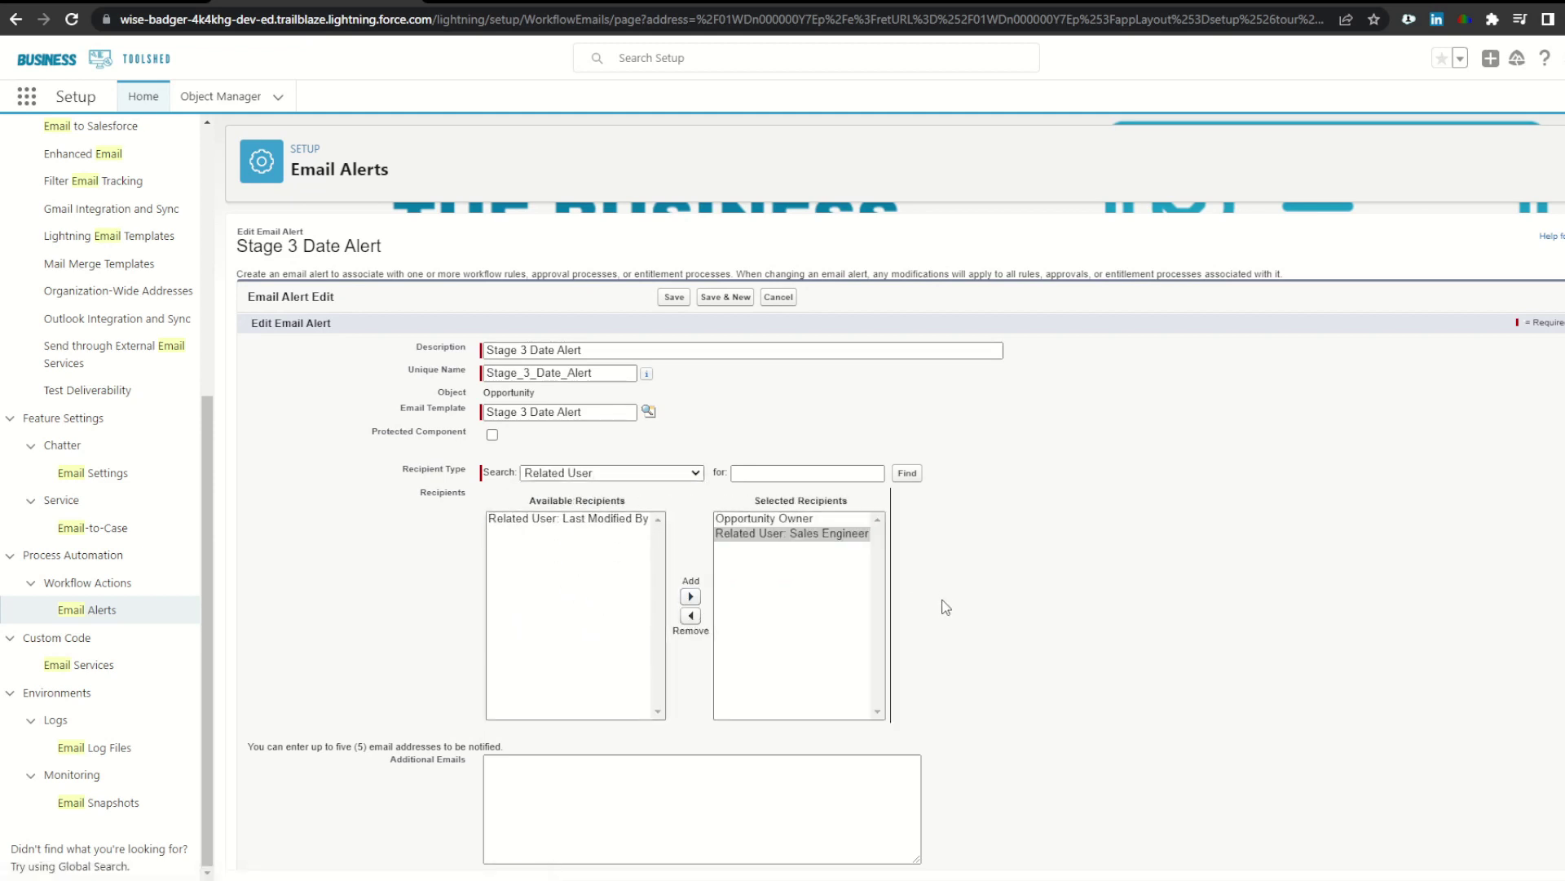
scroll(940, 600, down, 2)
click(676, 848)
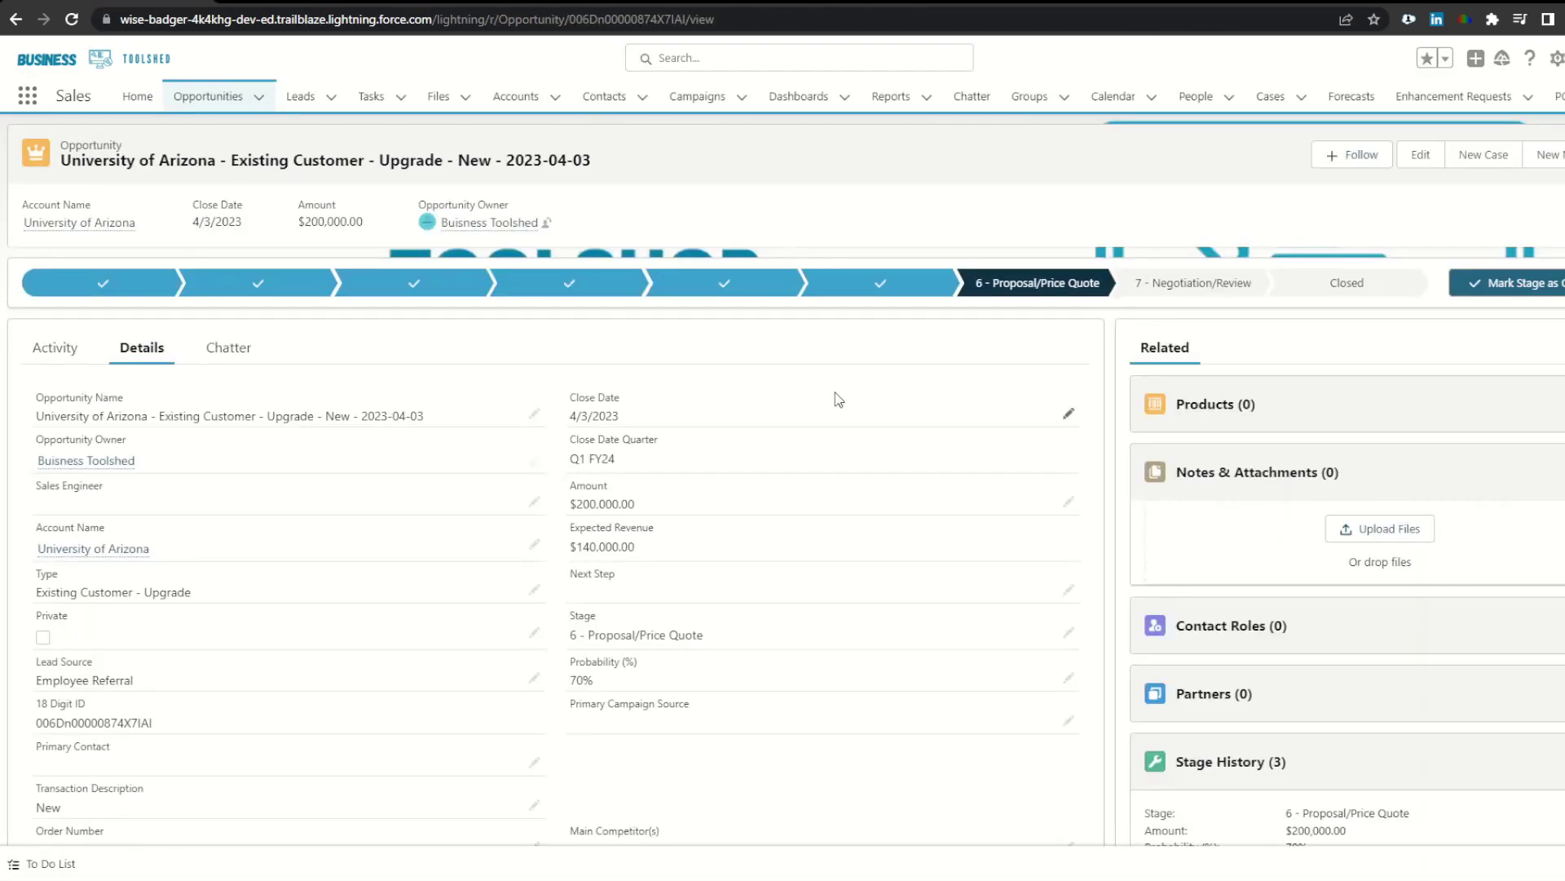
scroll(848, 406, down, 12)
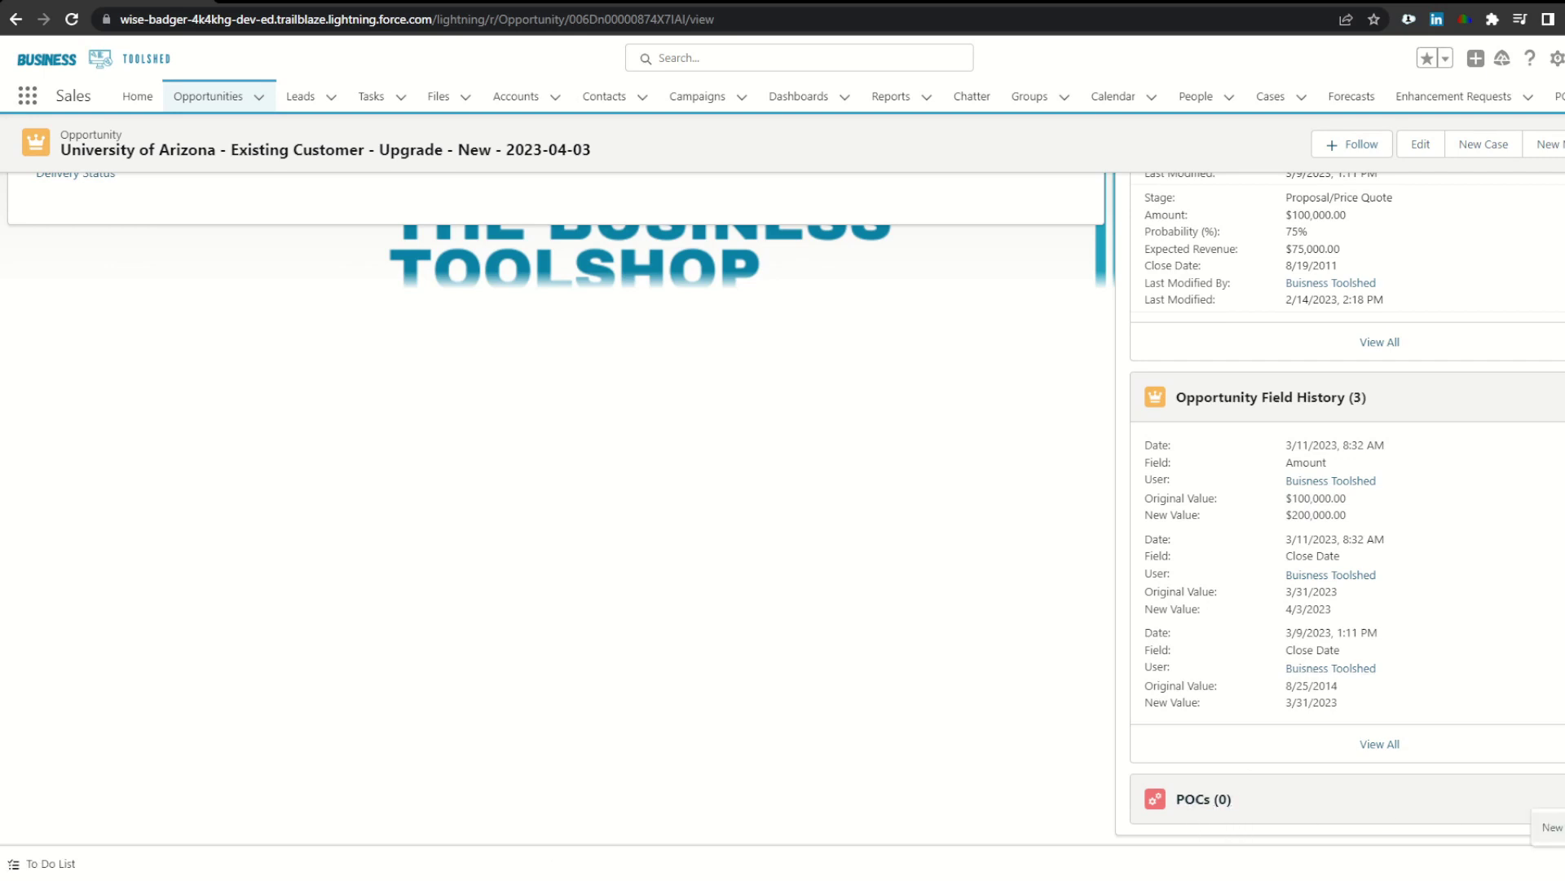
- Start a new POC from the opportunity and review the POC Type options without changing them
click(1551, 834)
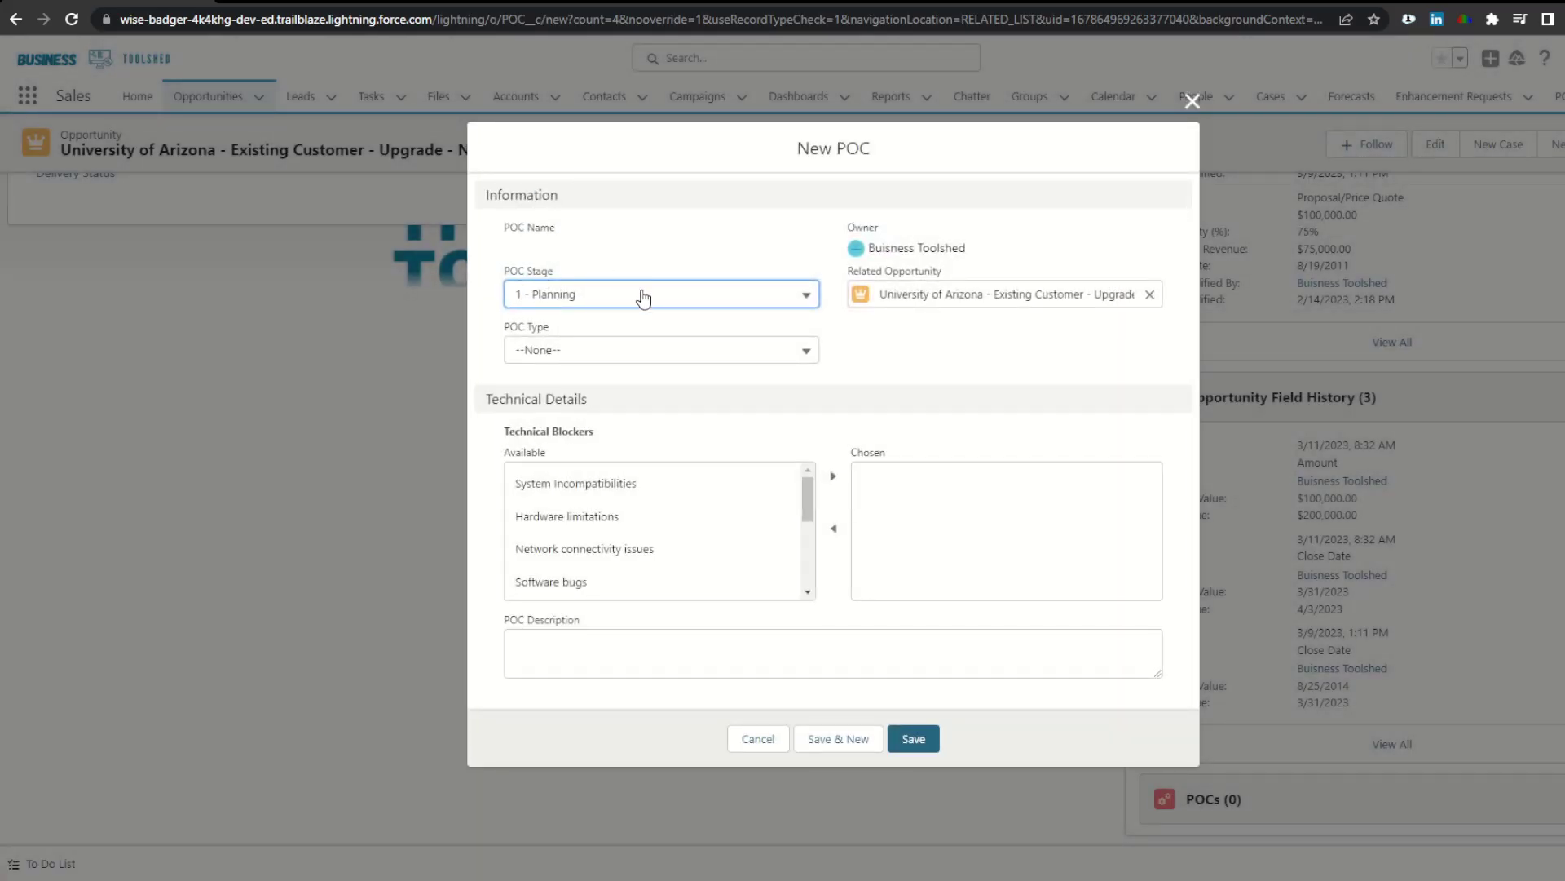
click(584, 353)
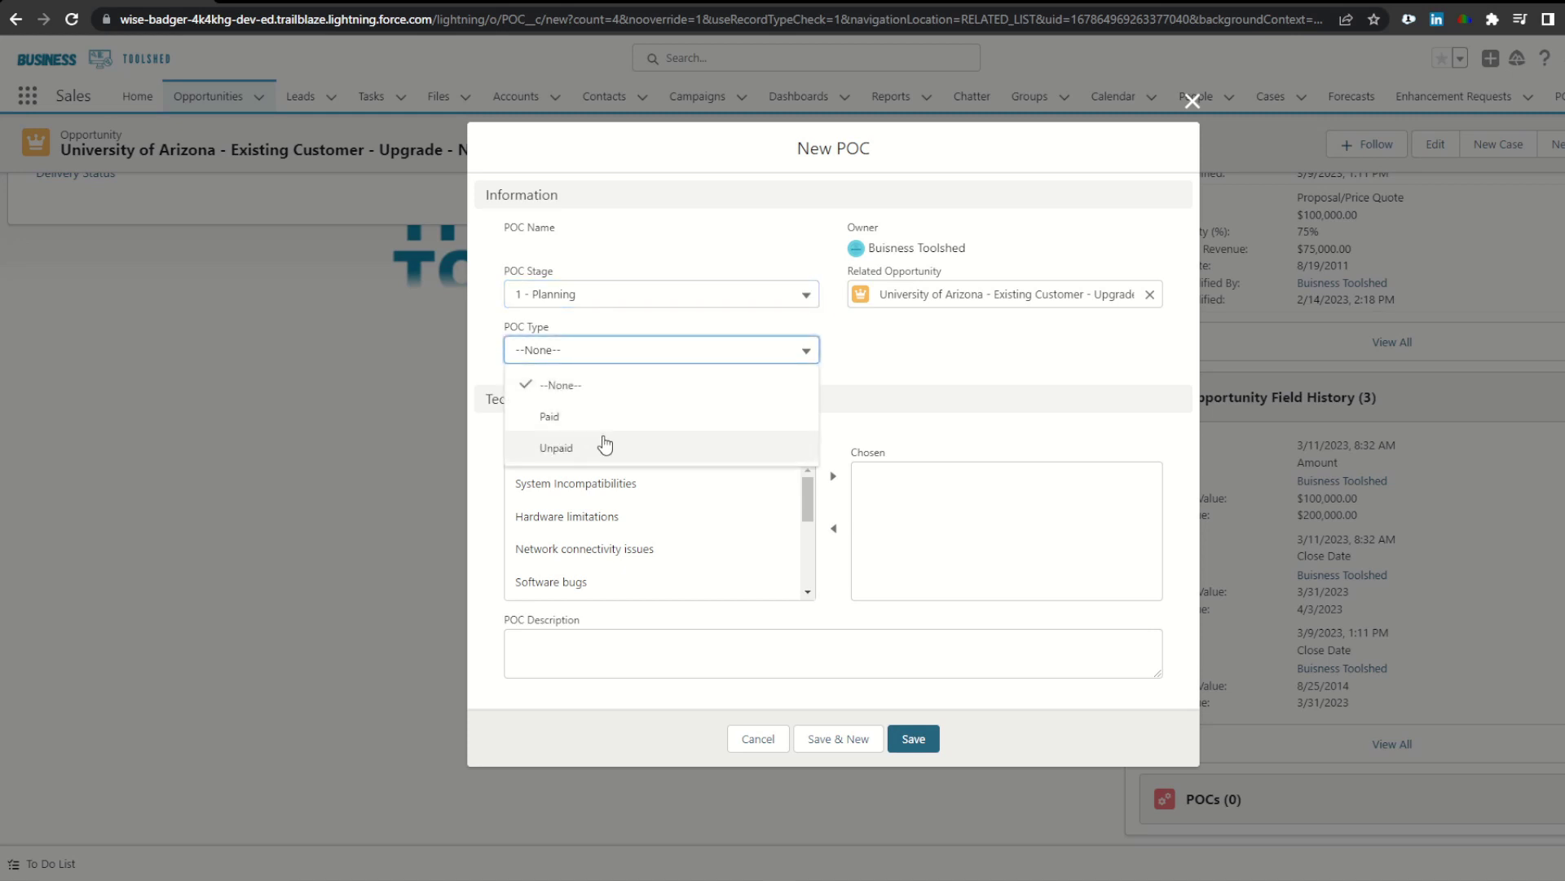
click(989, 389)
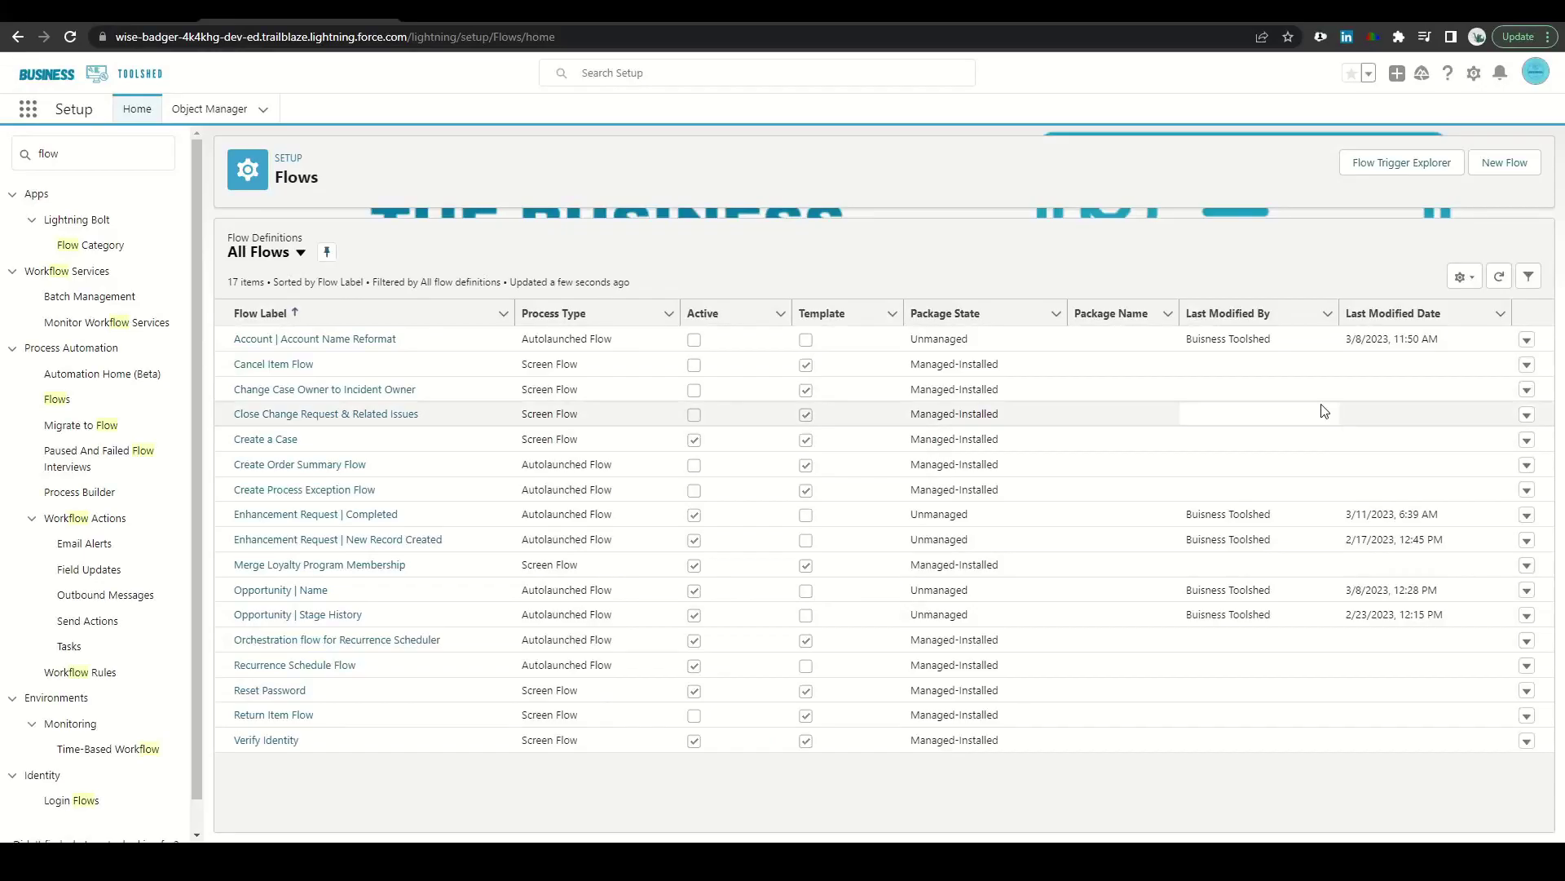
- From Setup's Flows page, start a new flow and select Record-Triggered Flow
click(111, 154)
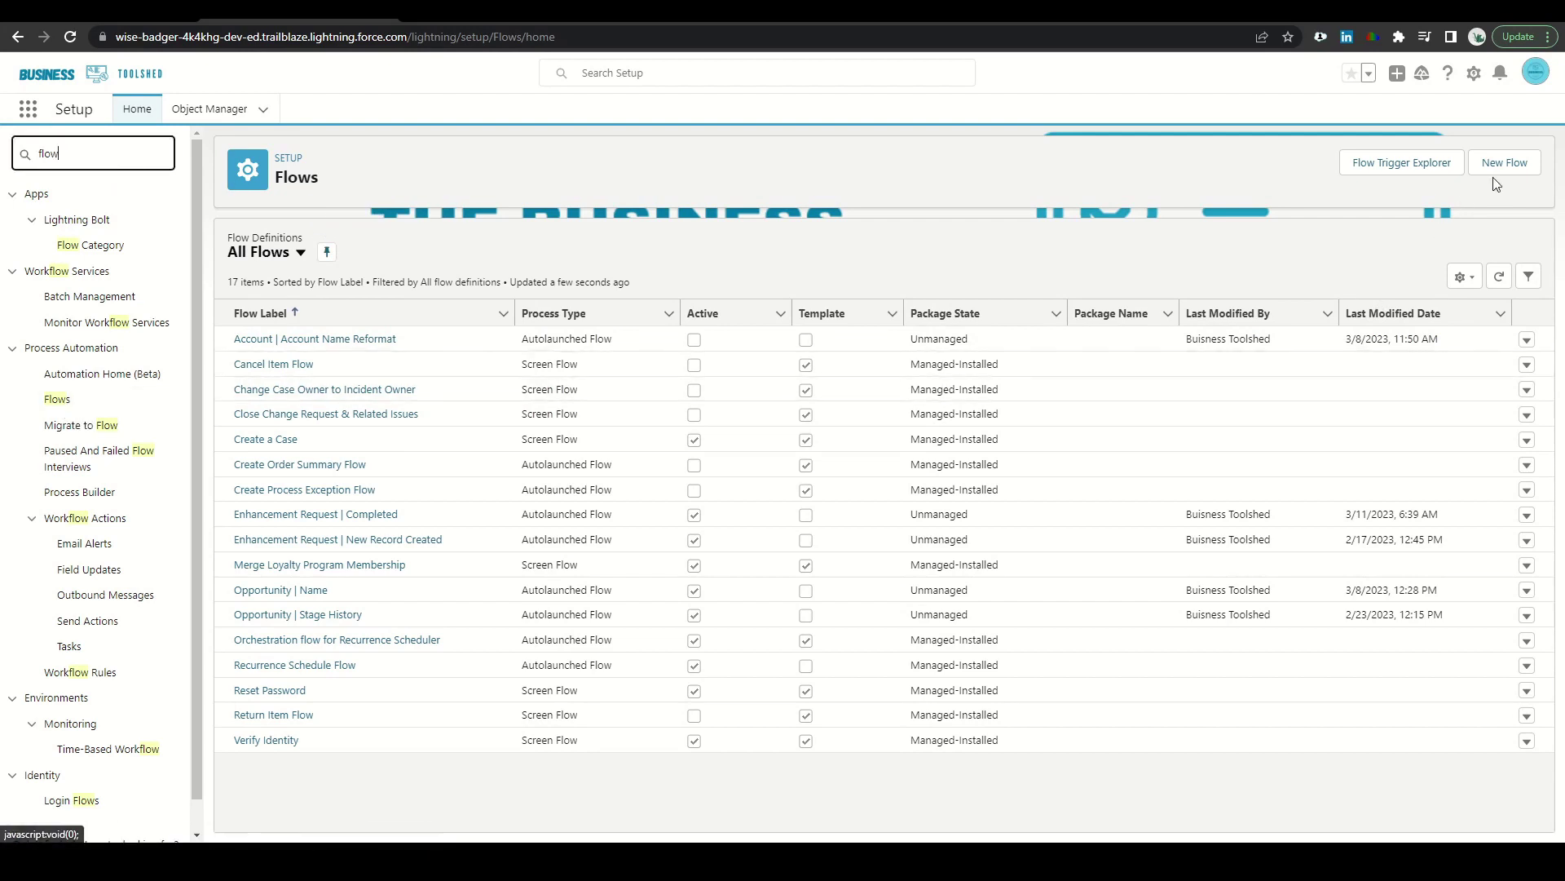
click(1522, 167)
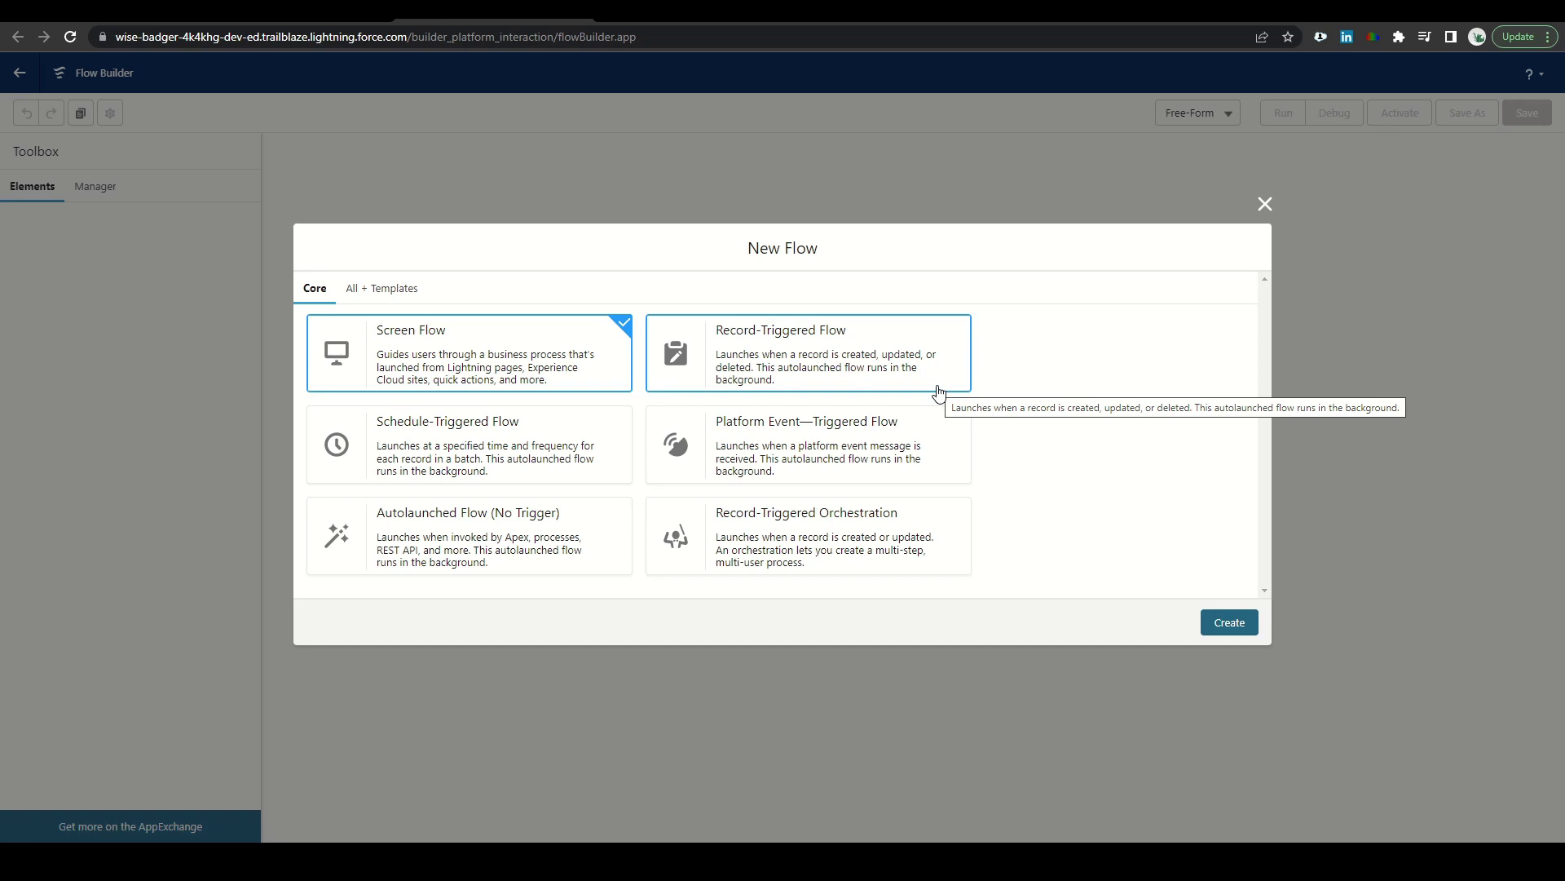
click(790, 364)
- Set the flow to trigger on Opportunity when a record is updated
click(1230, 623)
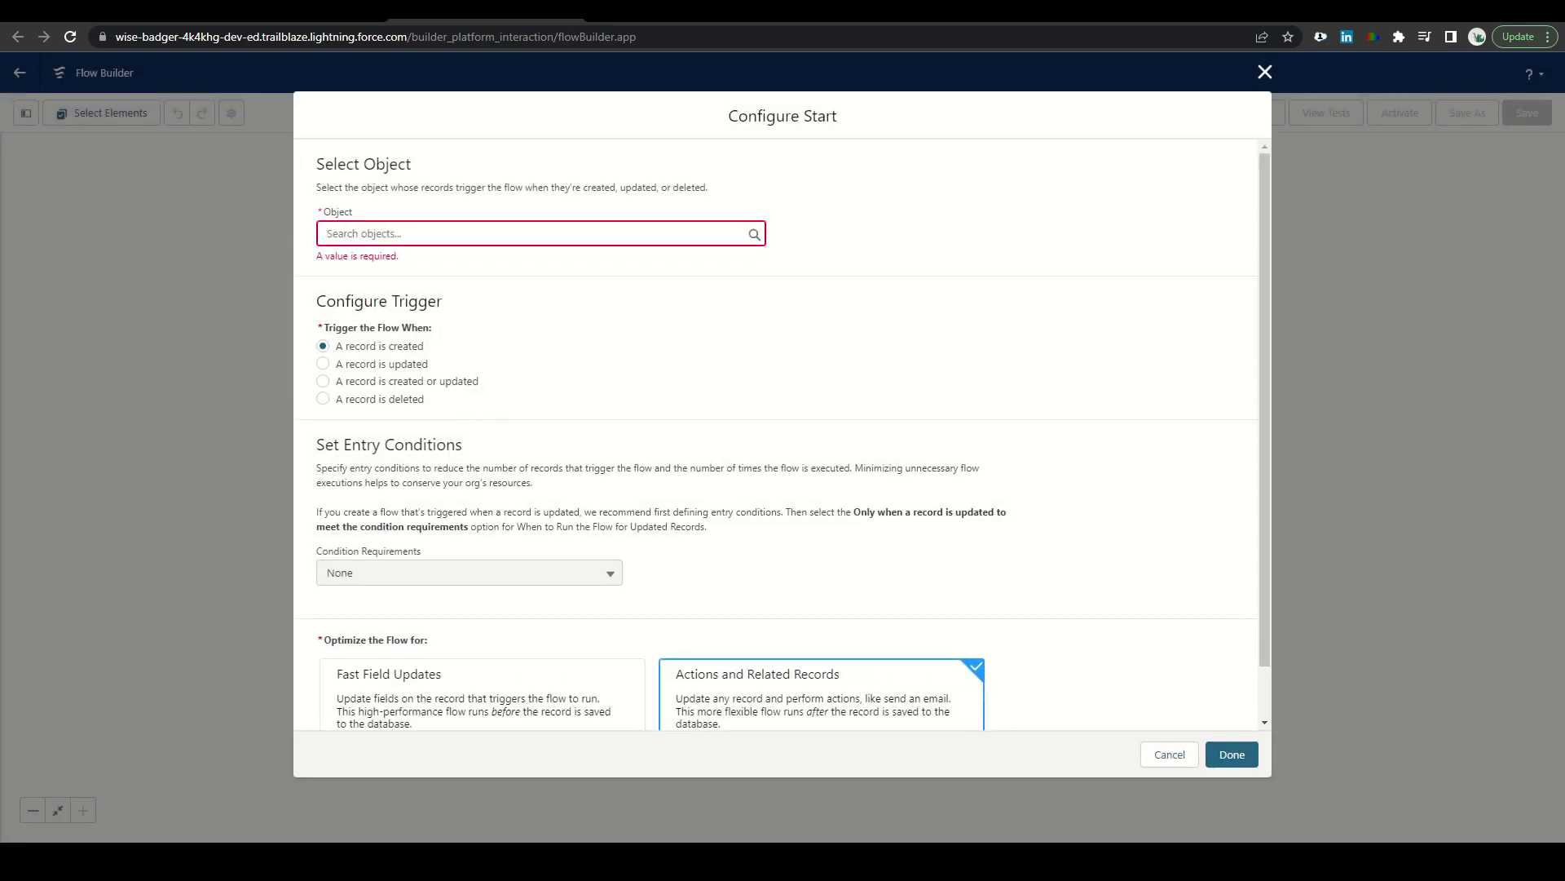
click(548, 230)
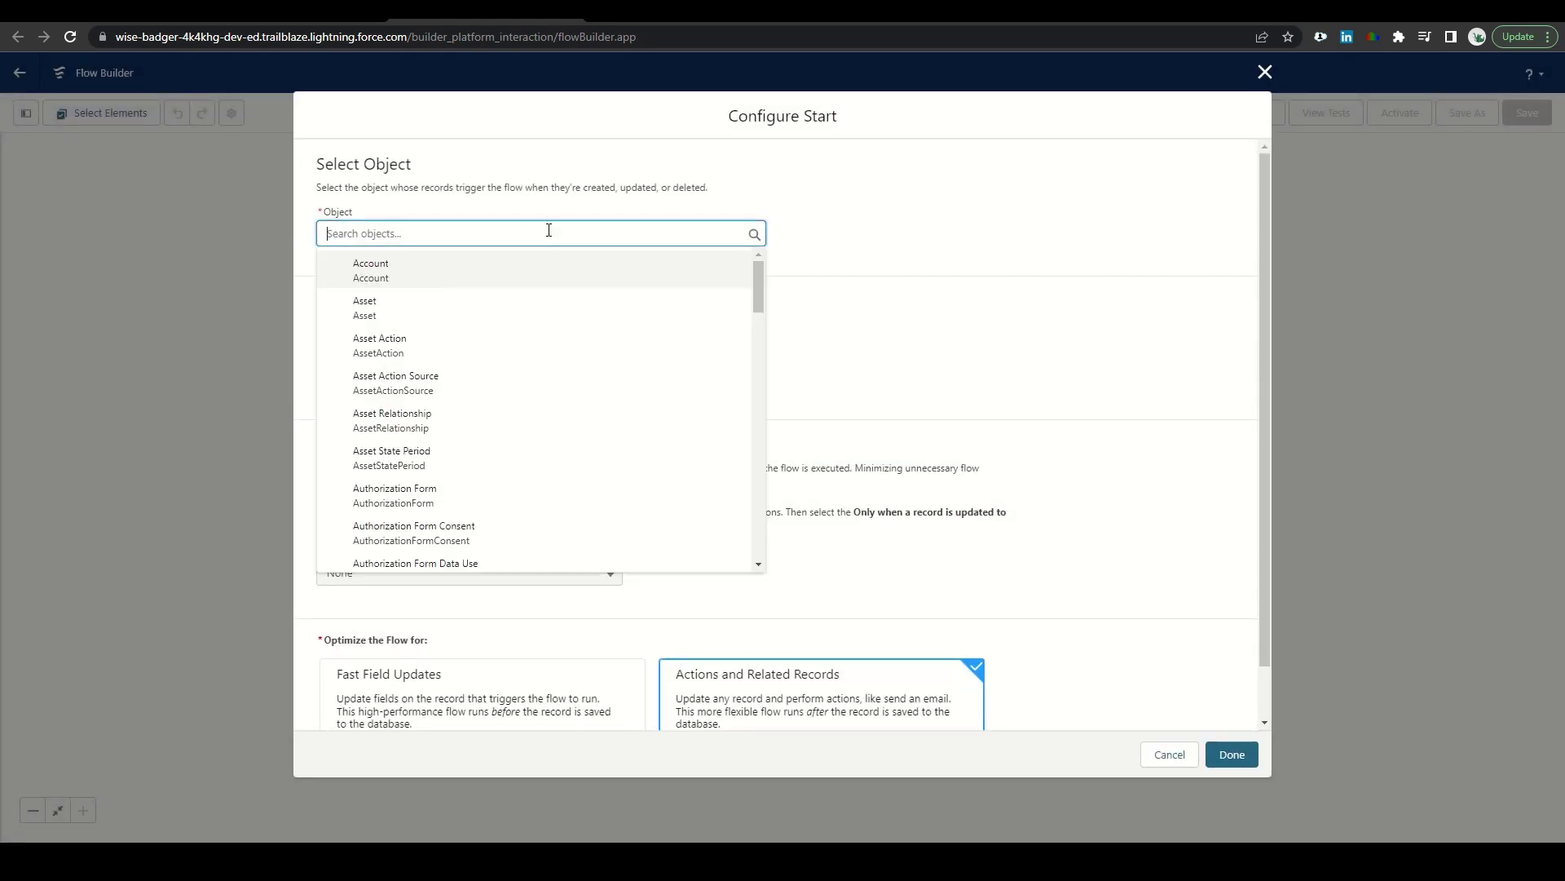
text(opp)
click(384, 269)
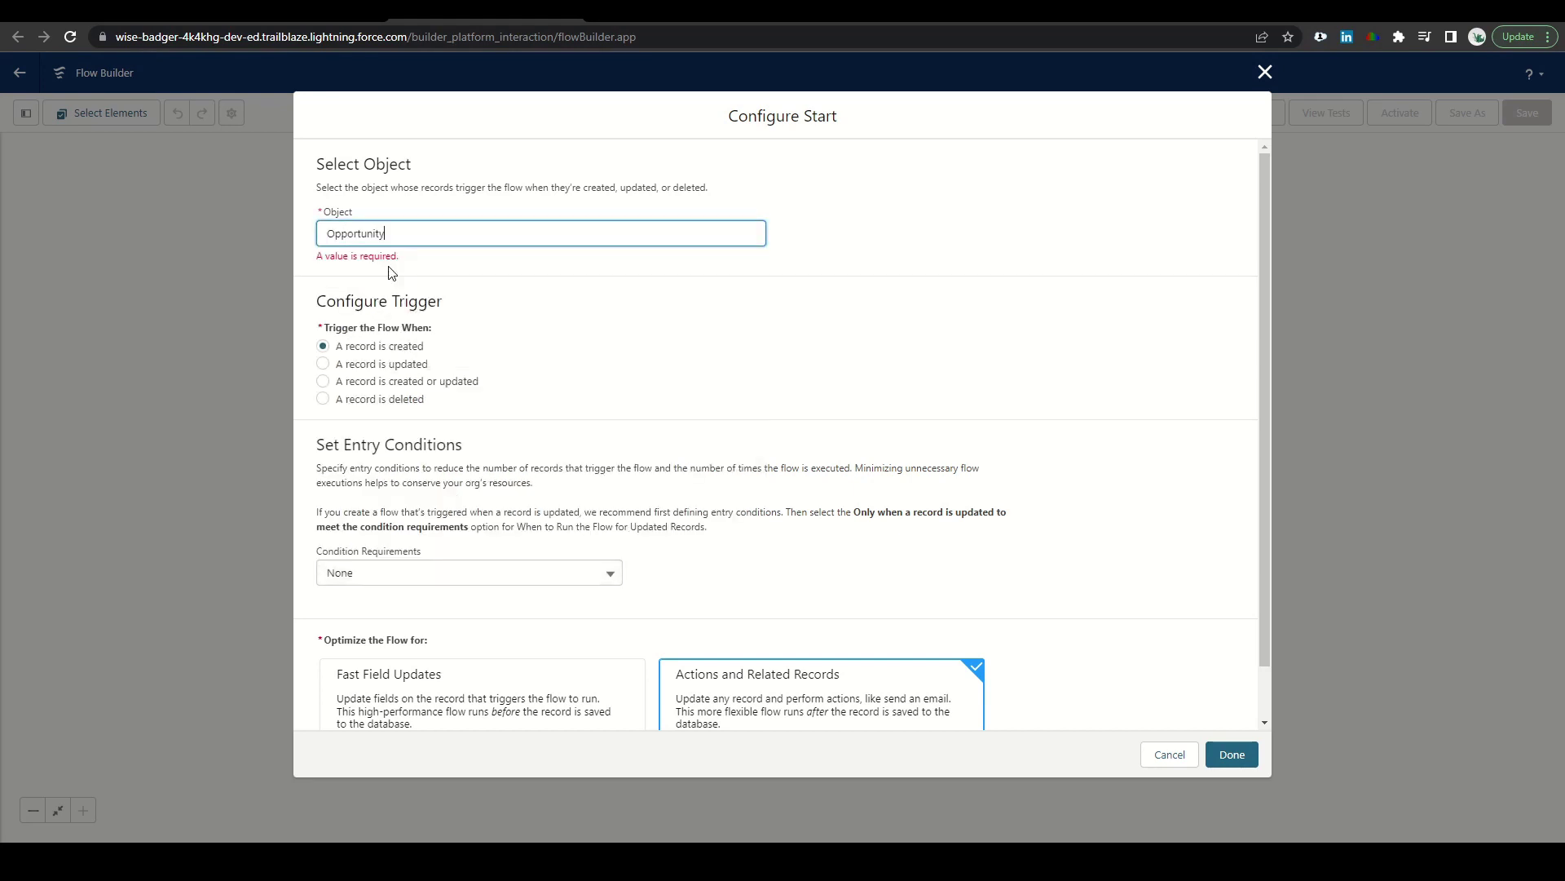
click(373, 368)
- Require all conditions, with StageName Equals 3 - Value Proposition as the first
scroll(391, 550, down, 1)
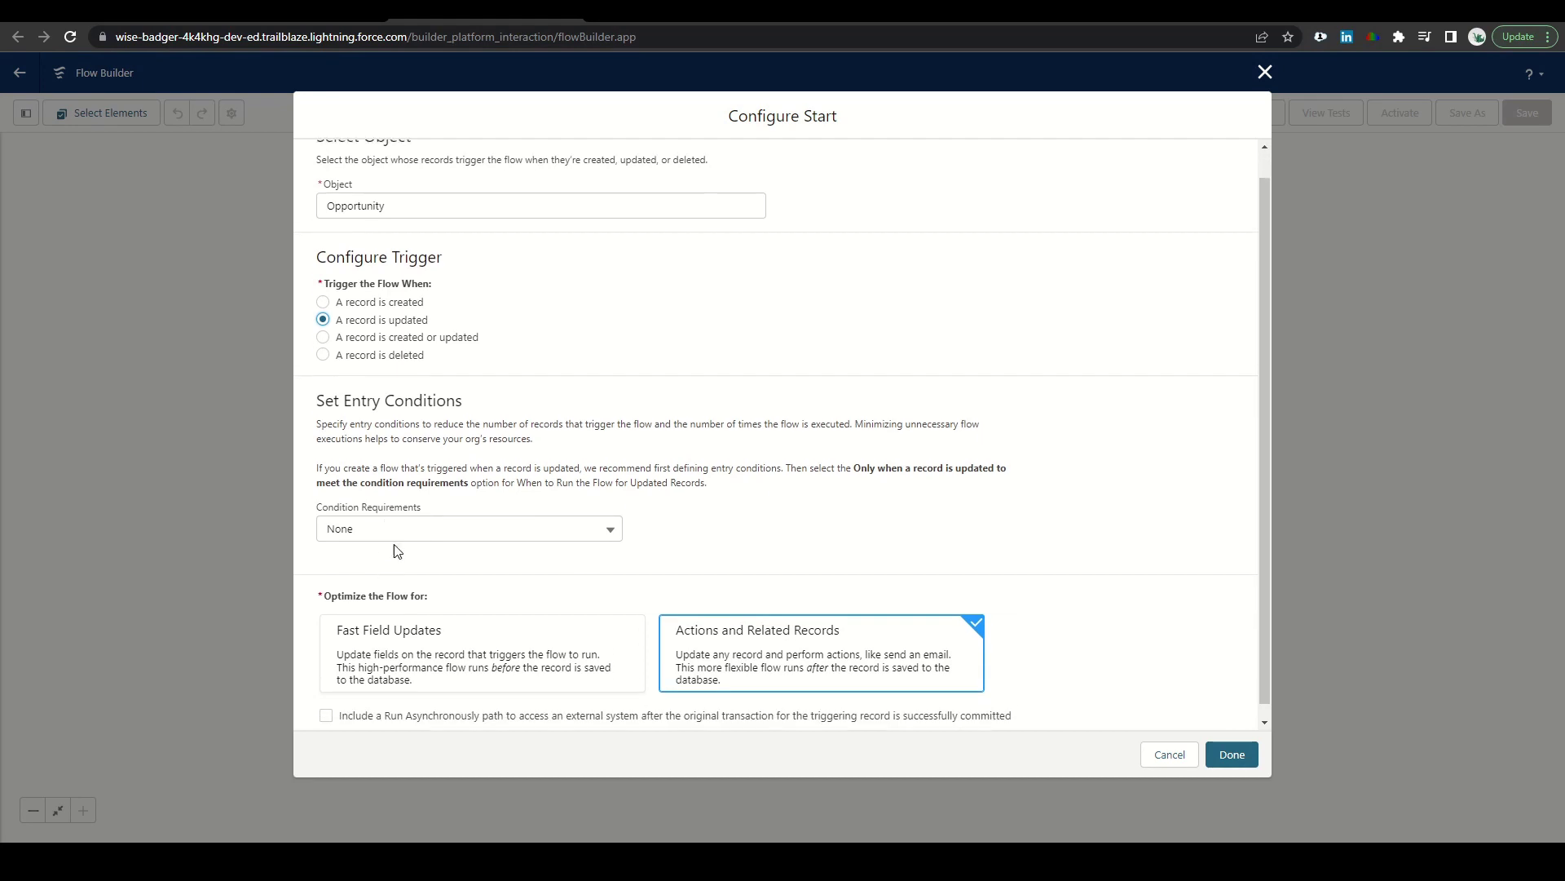
click(412, 517)
click(420, 580)
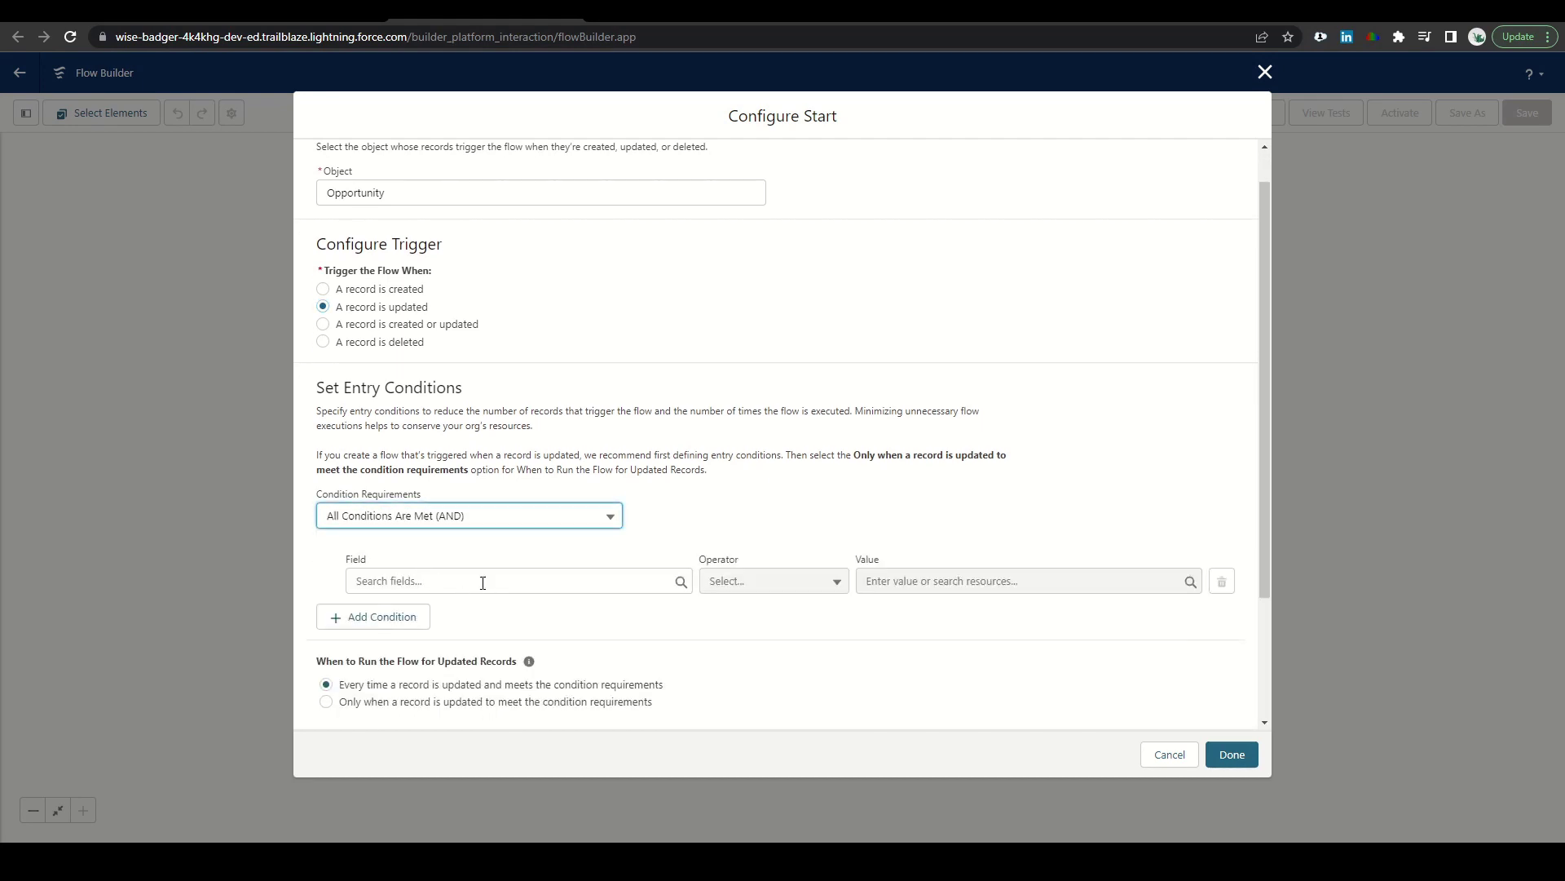
click(483, 581)
text(stage)
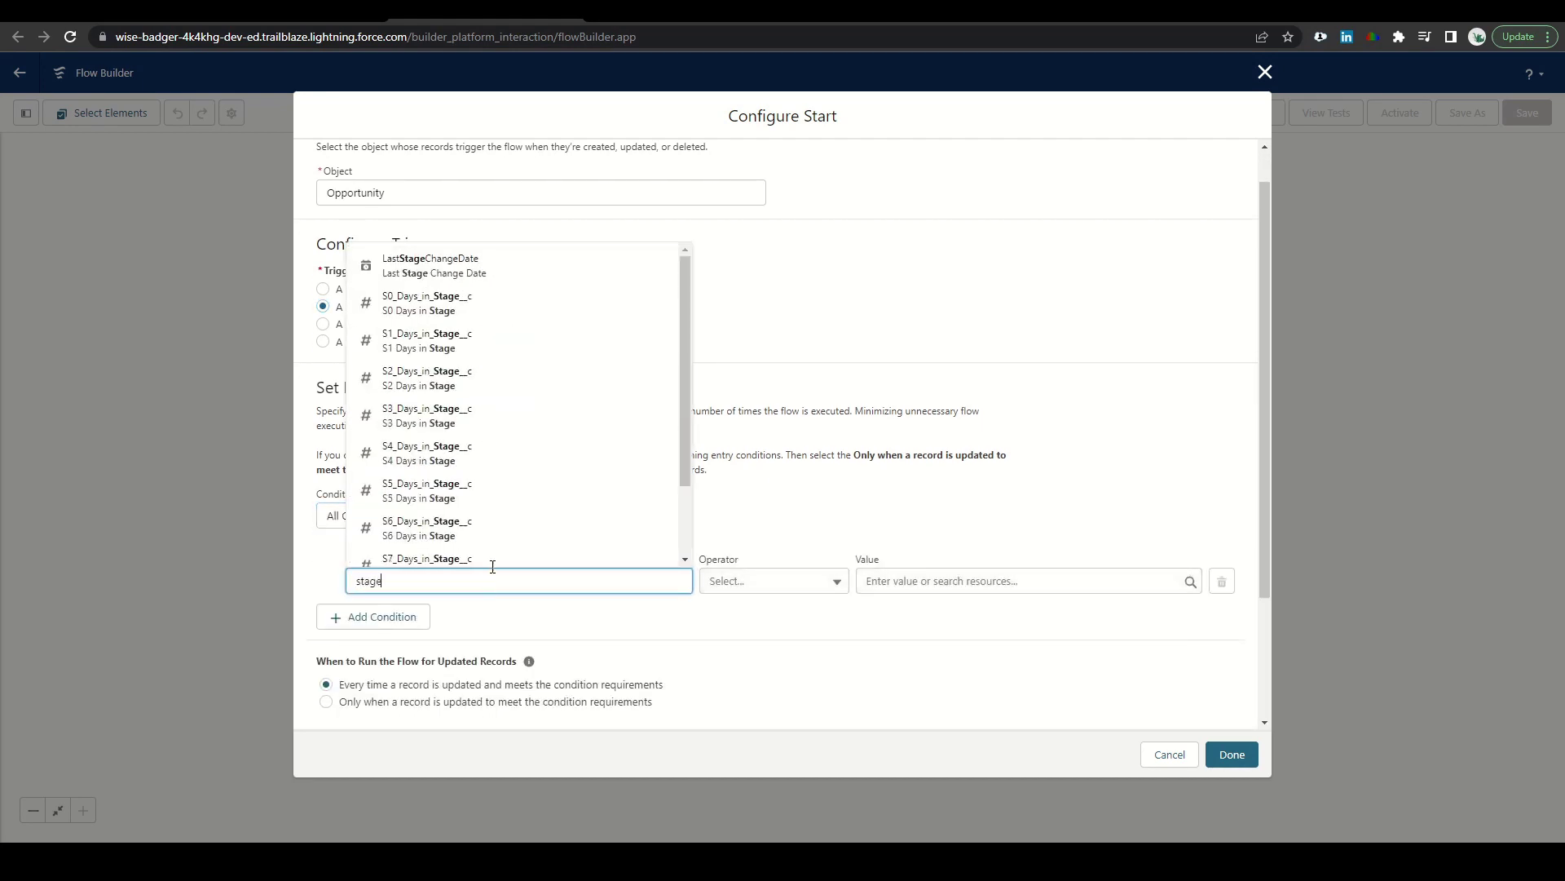
scroll(493, 565, down, 3)
click(397, 545)
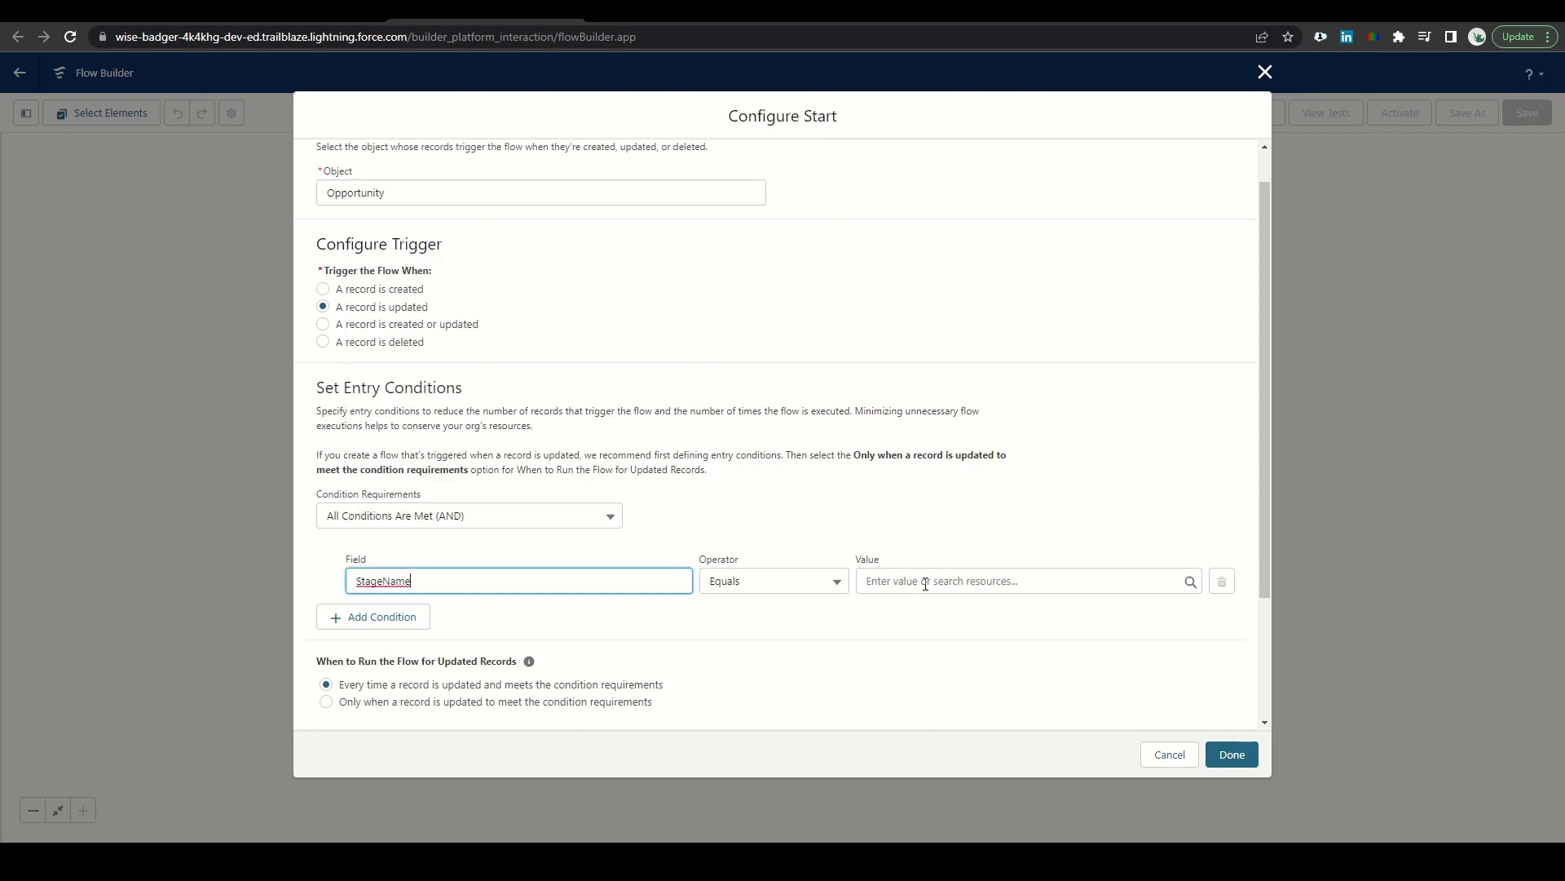
click(925, 584)
click(958, 410)
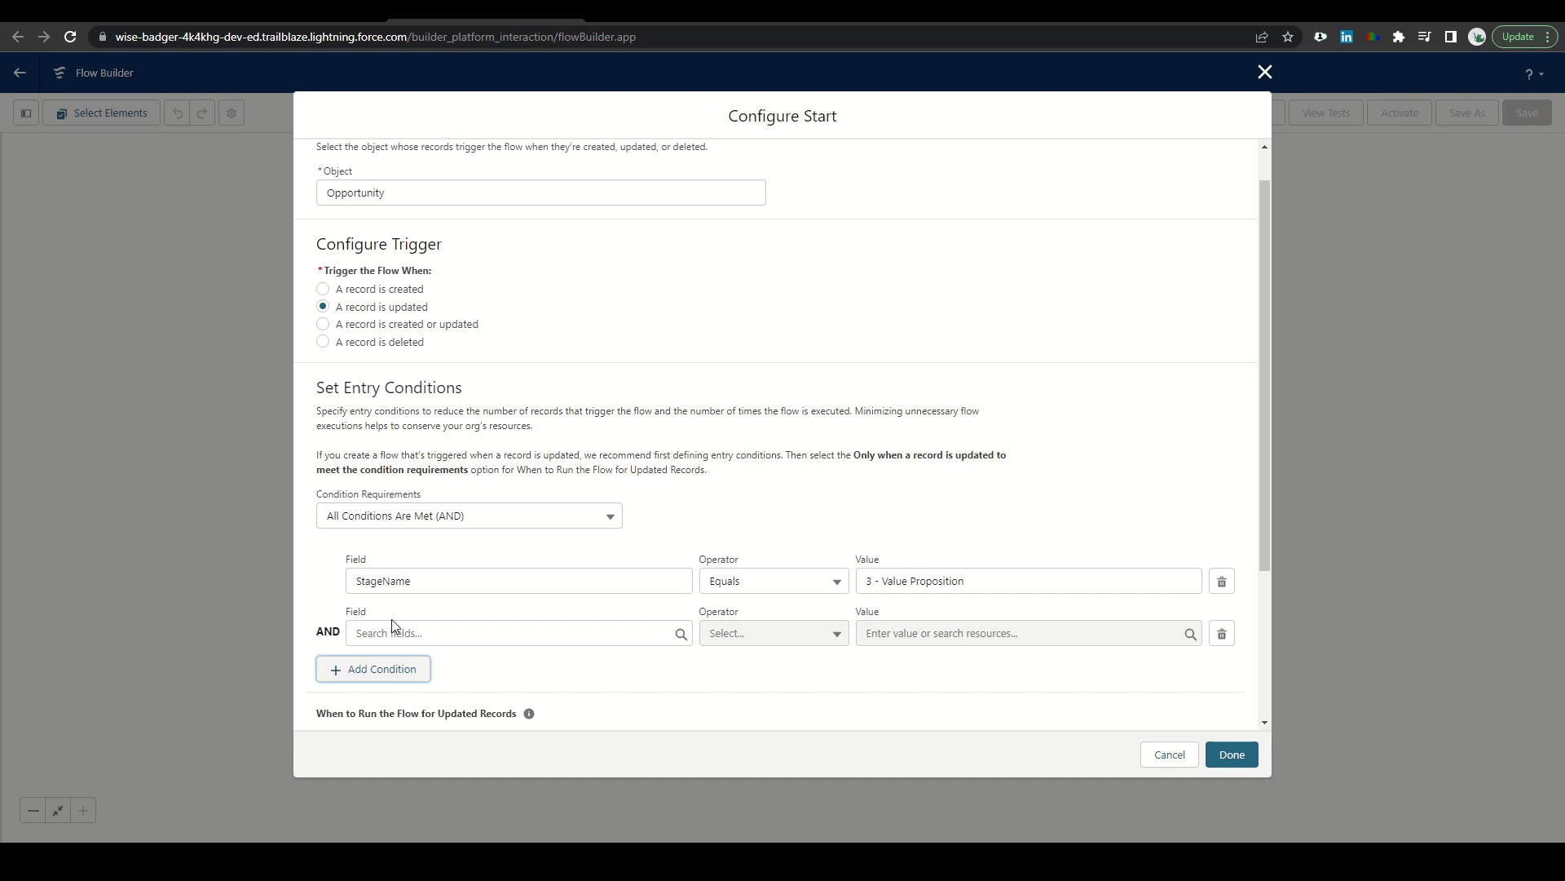
- Add a second condition StageName Is Changed True and finish the start configuration
click(415, 640)
text(stage)
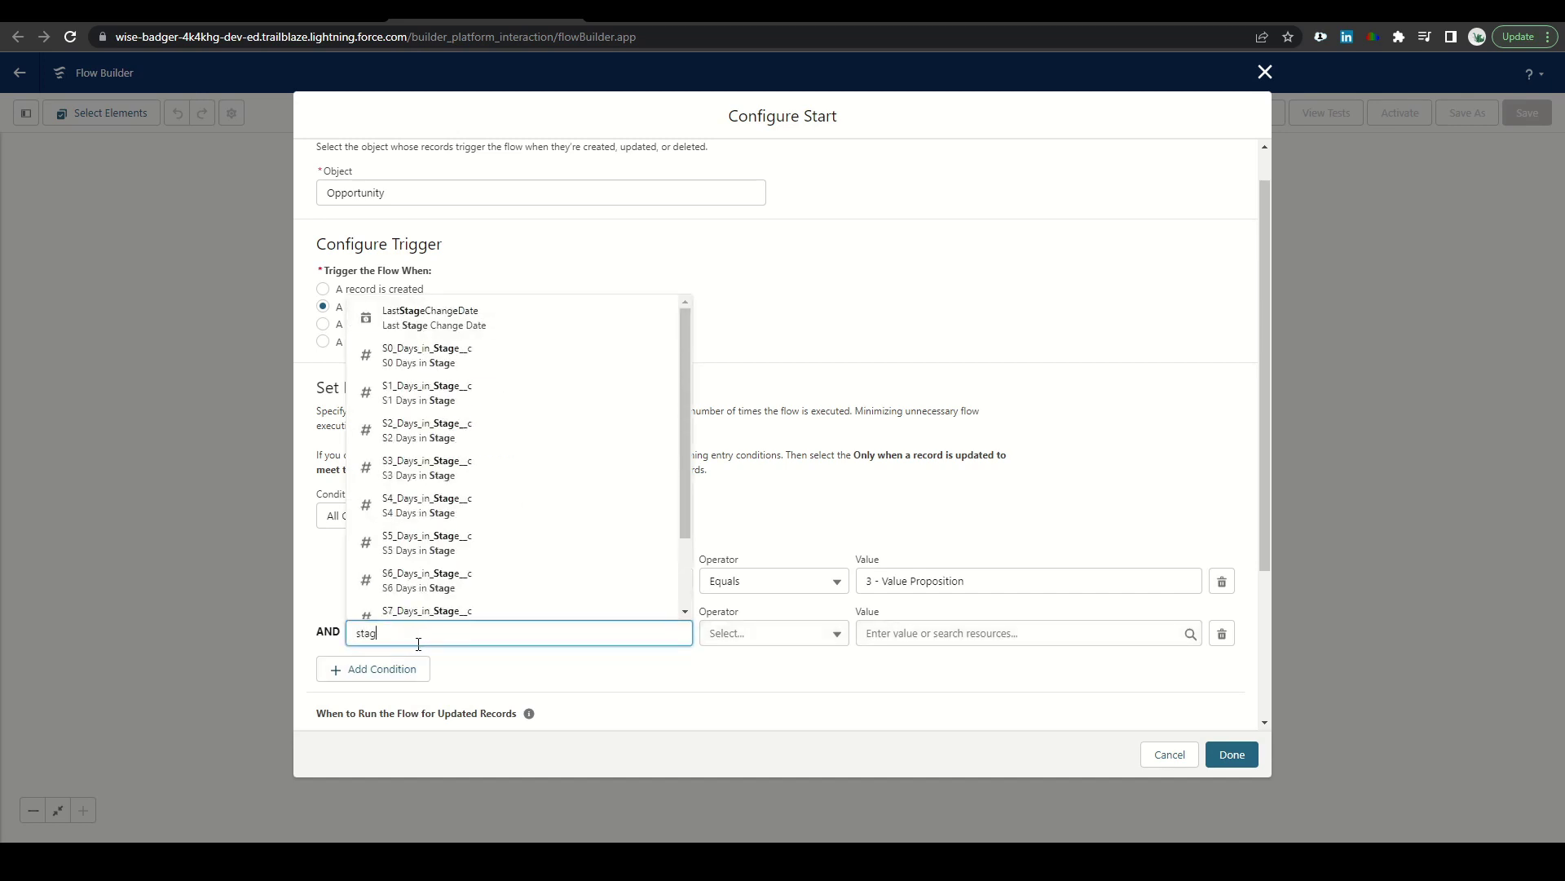
click(408, 597)
click(741, 632)
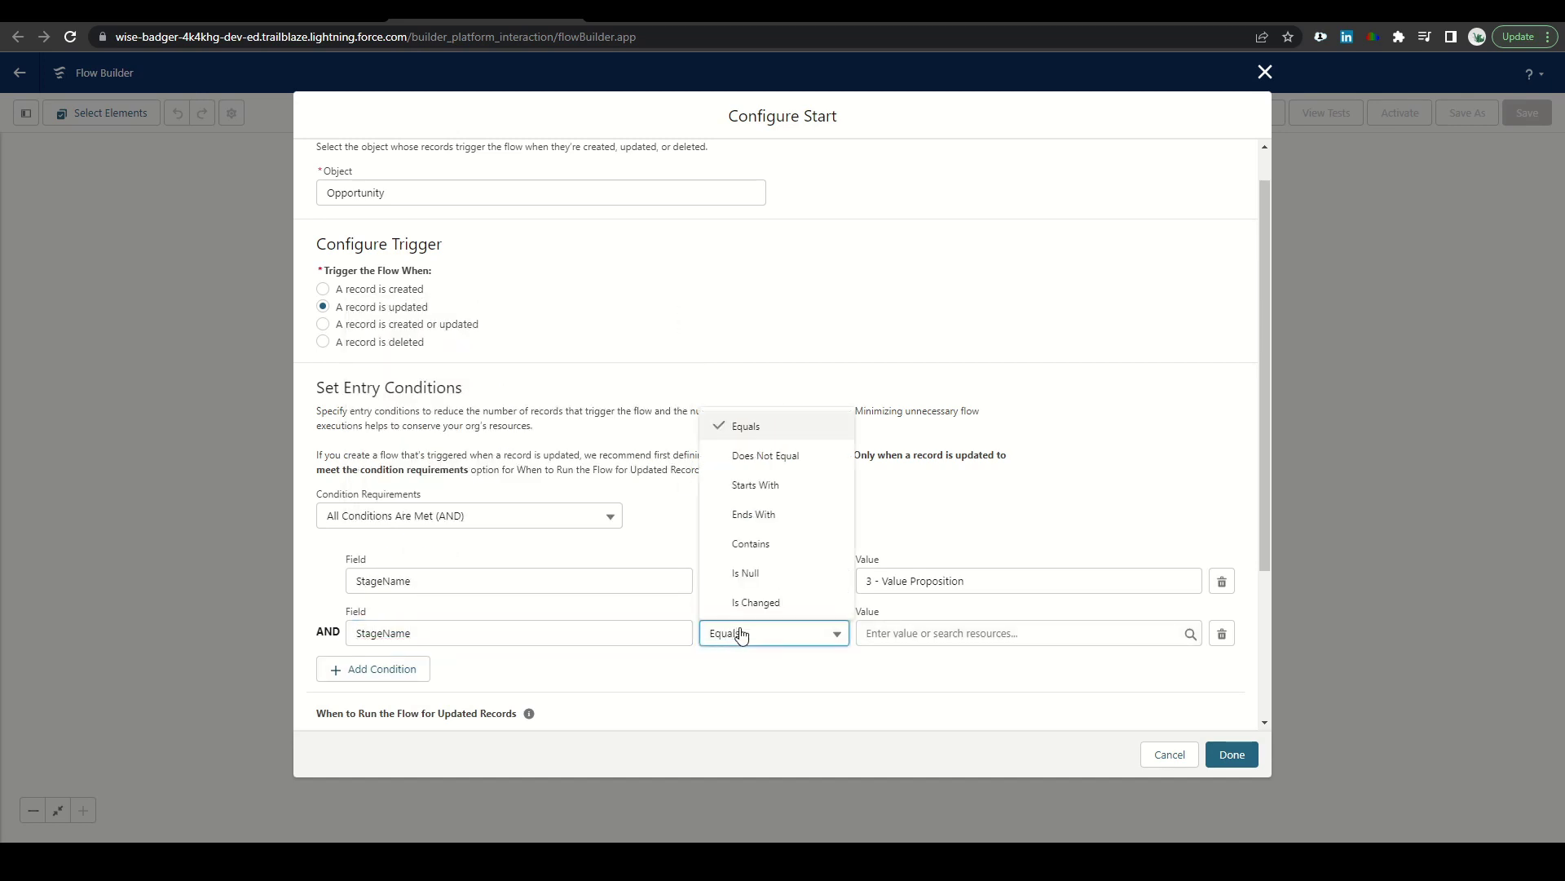
click(751, 600)
click(986, 639)
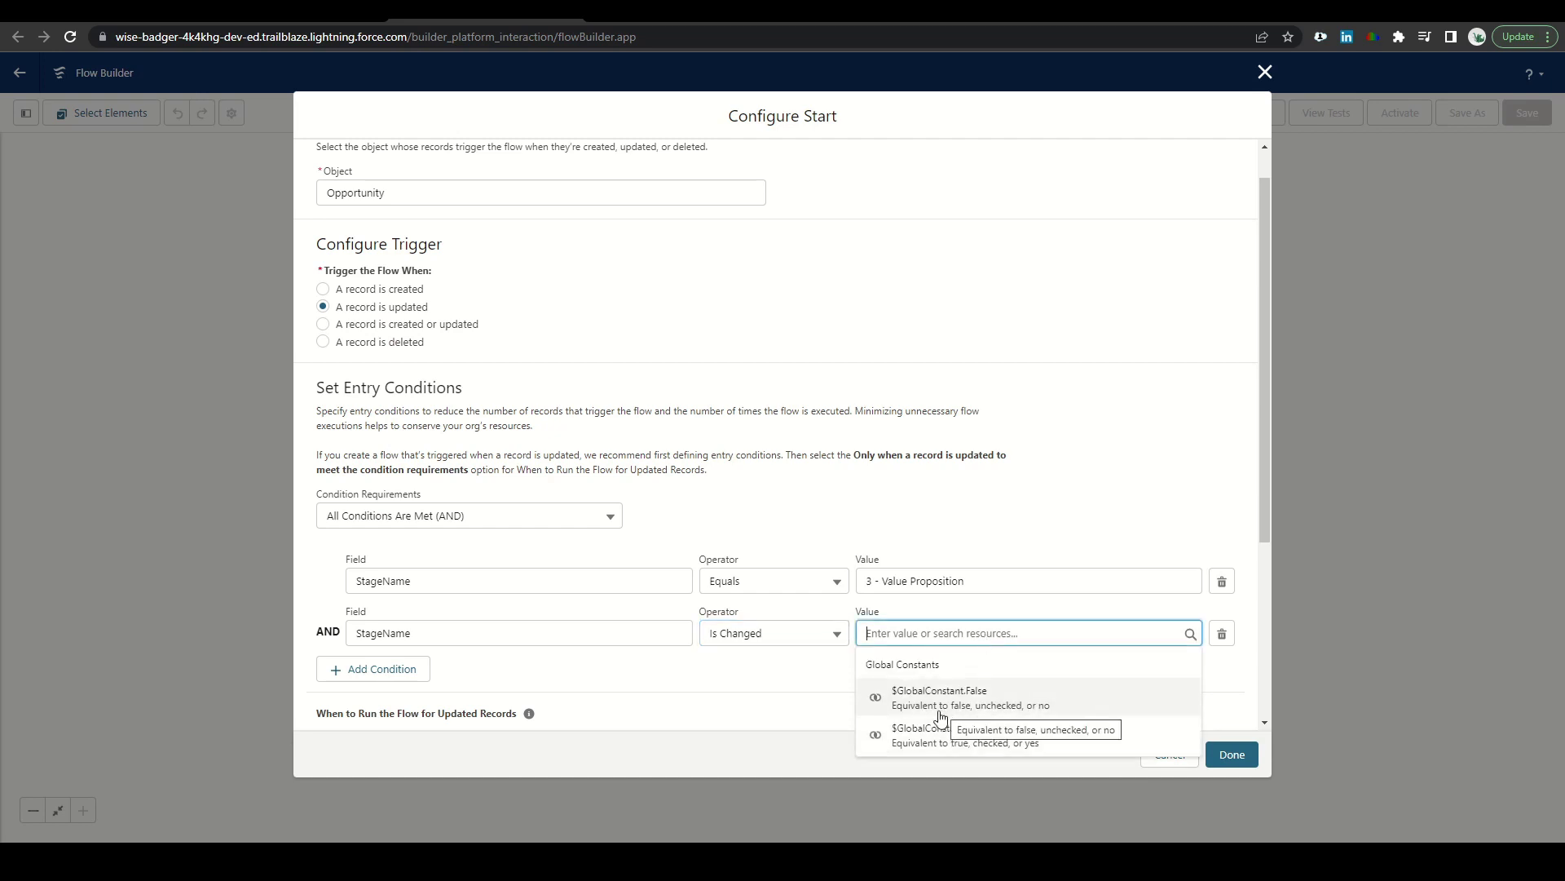
click(946, 725)
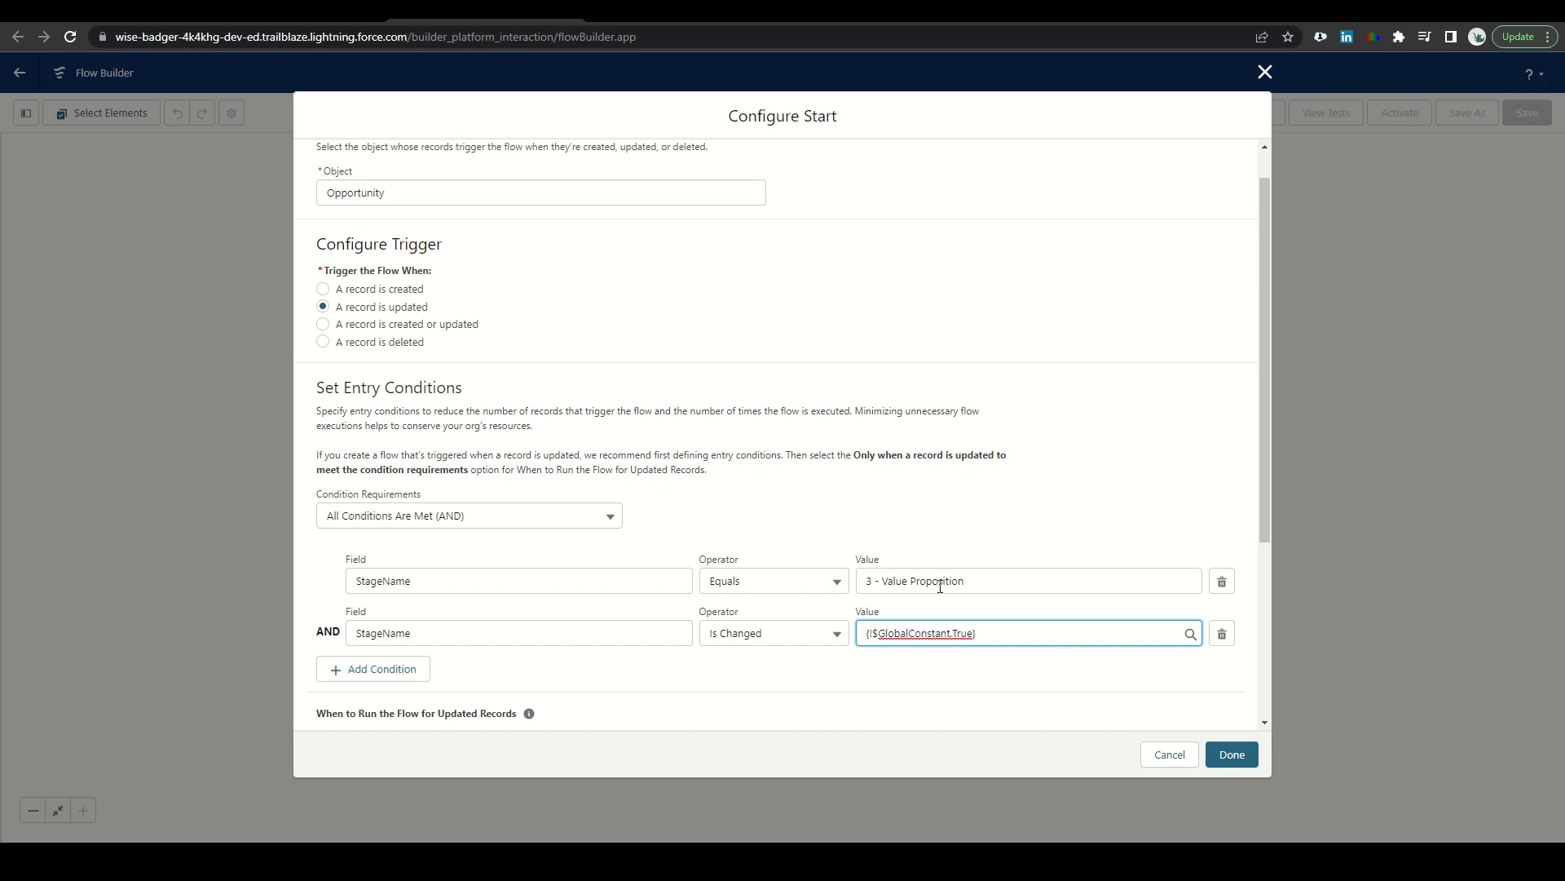
scroll(996, 571, down, 3)
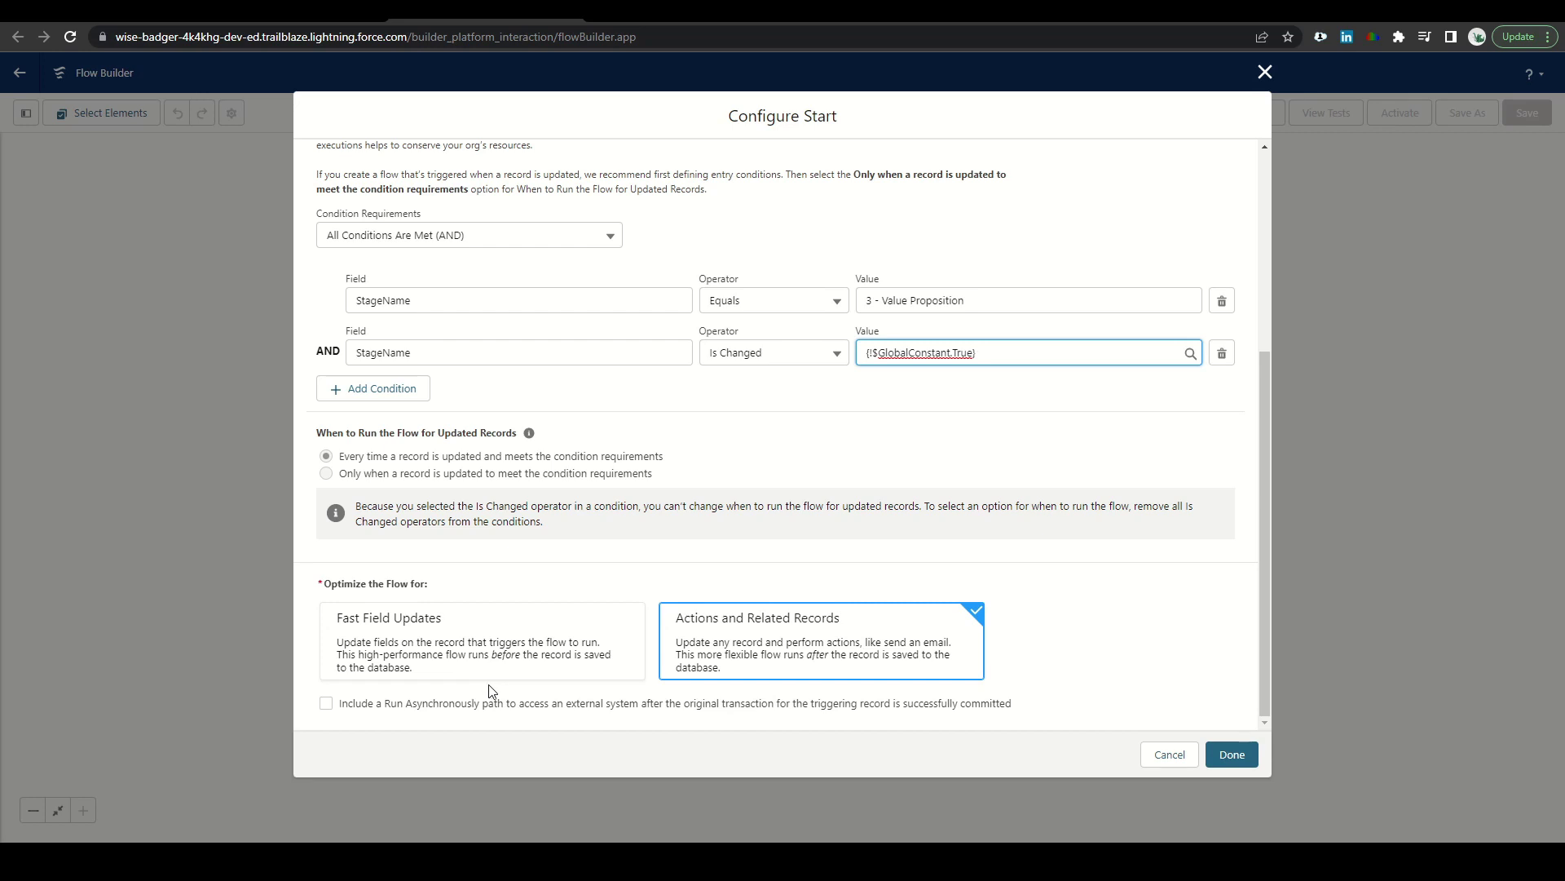
click(1229, 760)
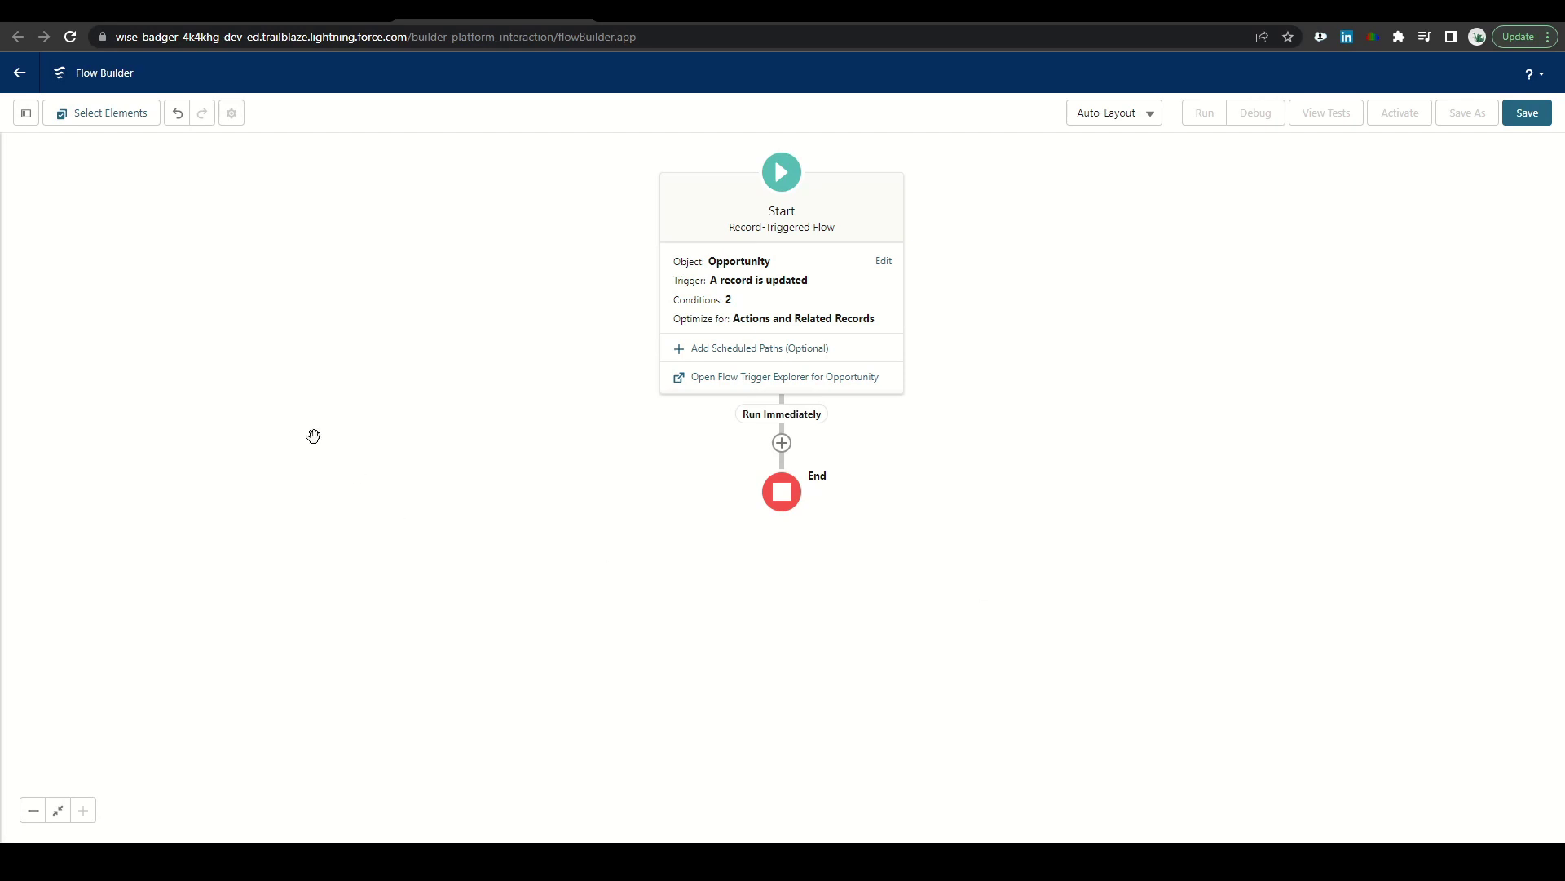
- Create a Date-type formula resource named TODAY with expression today(), syntax checked
click(27, 114)
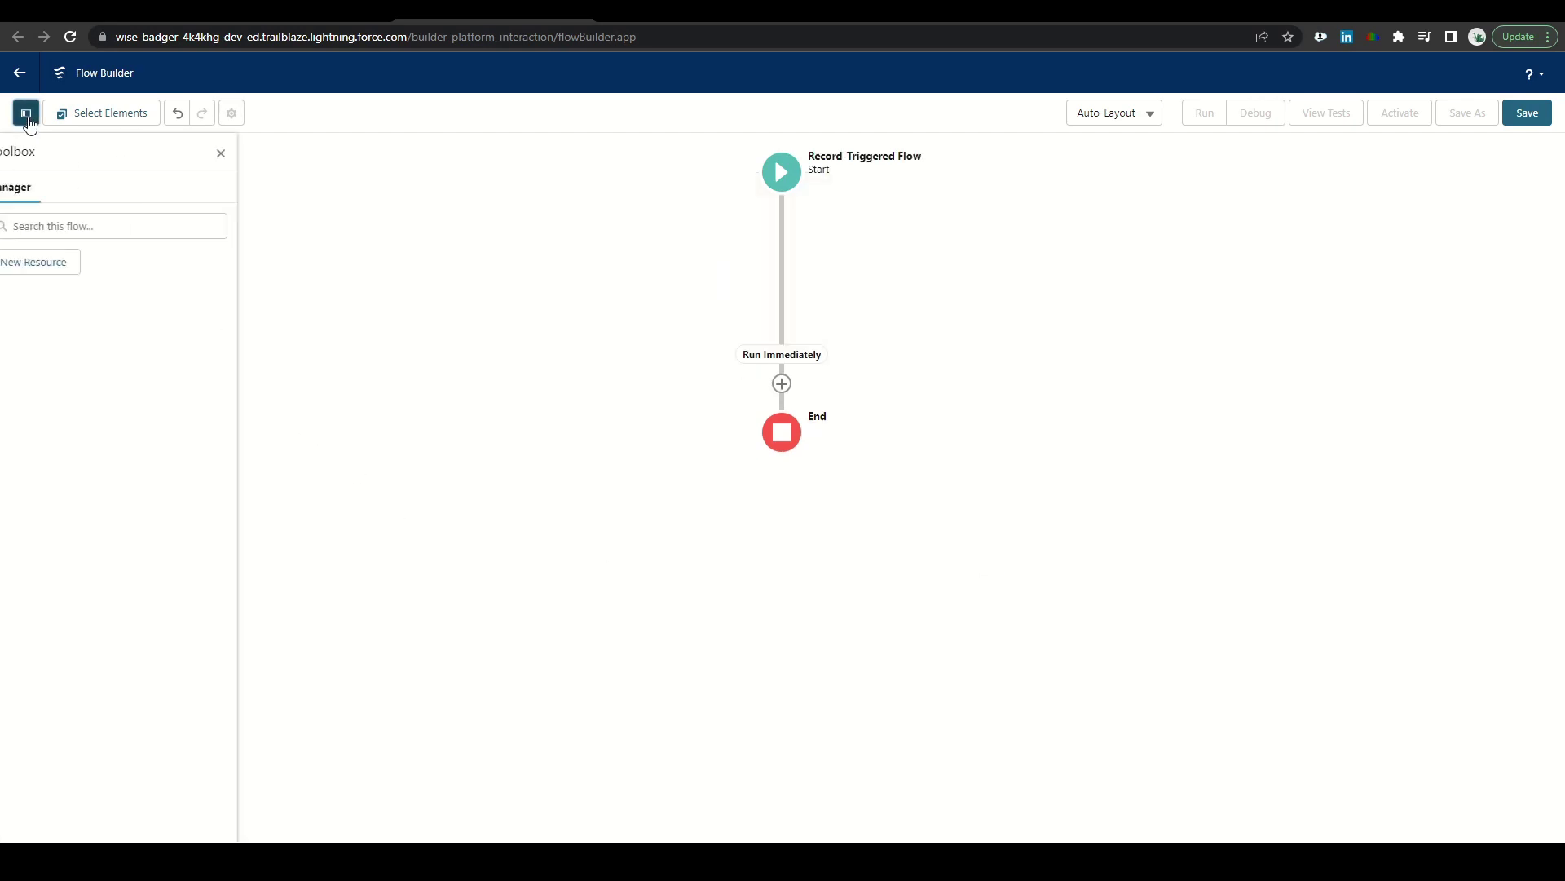
click(57, 262)
click(517, 379)
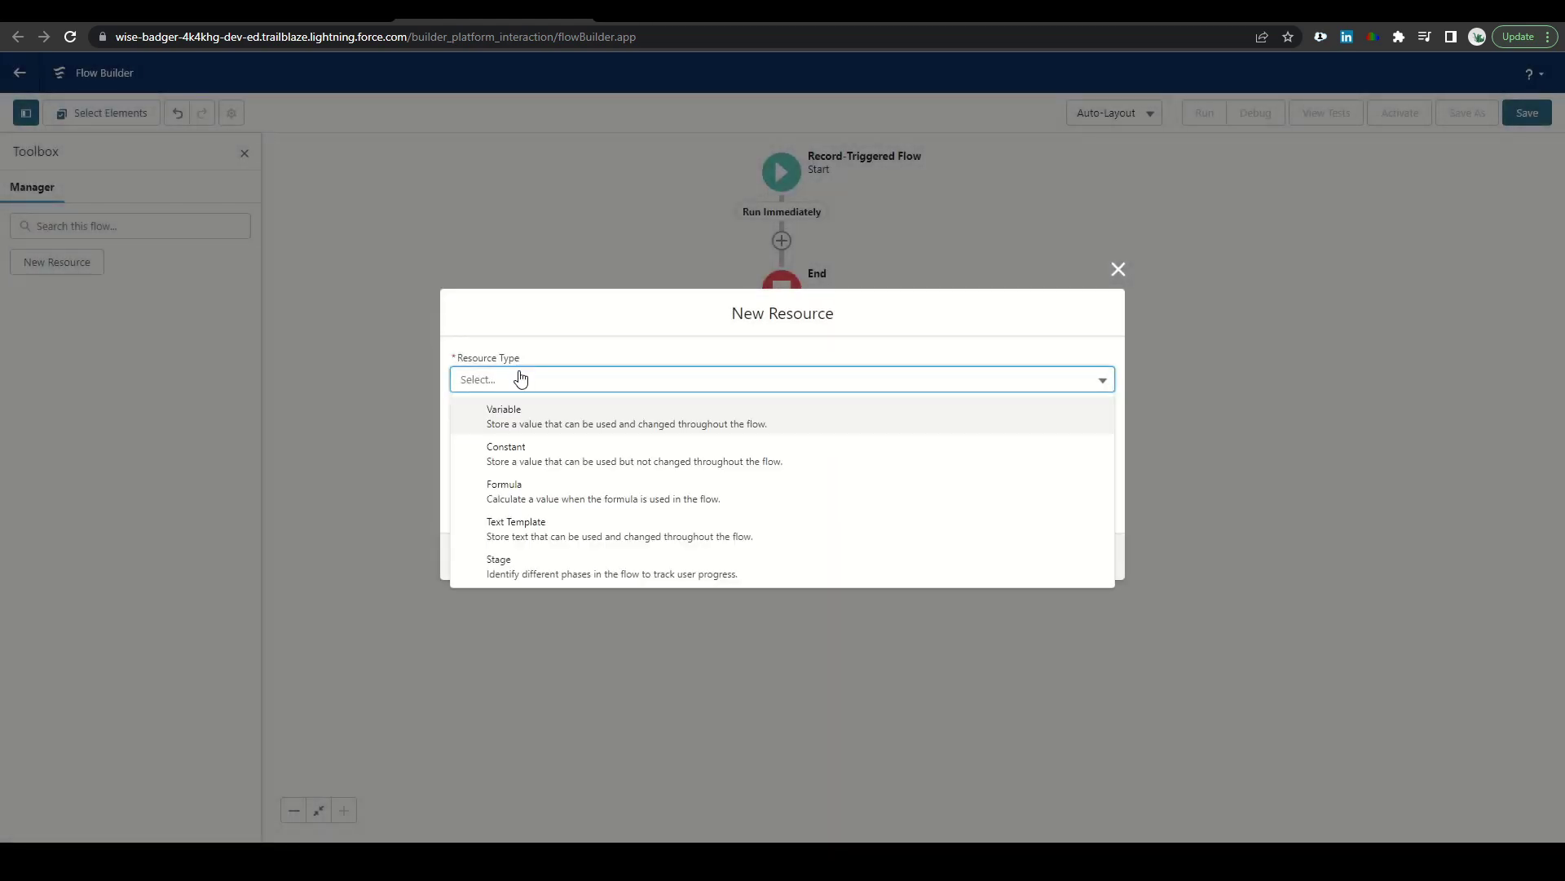
click(517, 496)
click(528, 331)
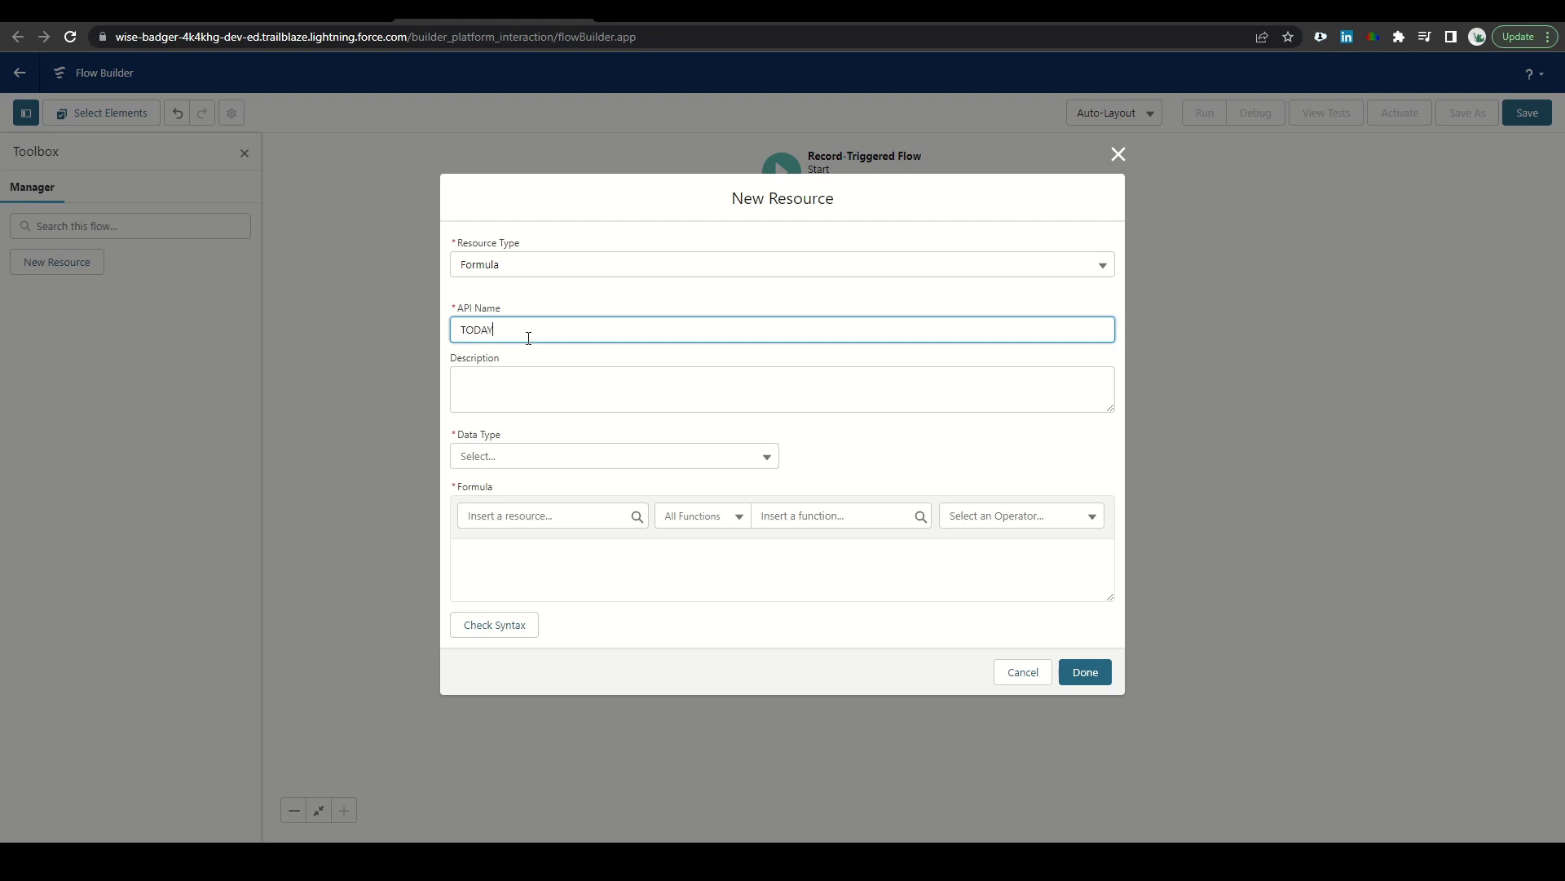
click(586, 455)
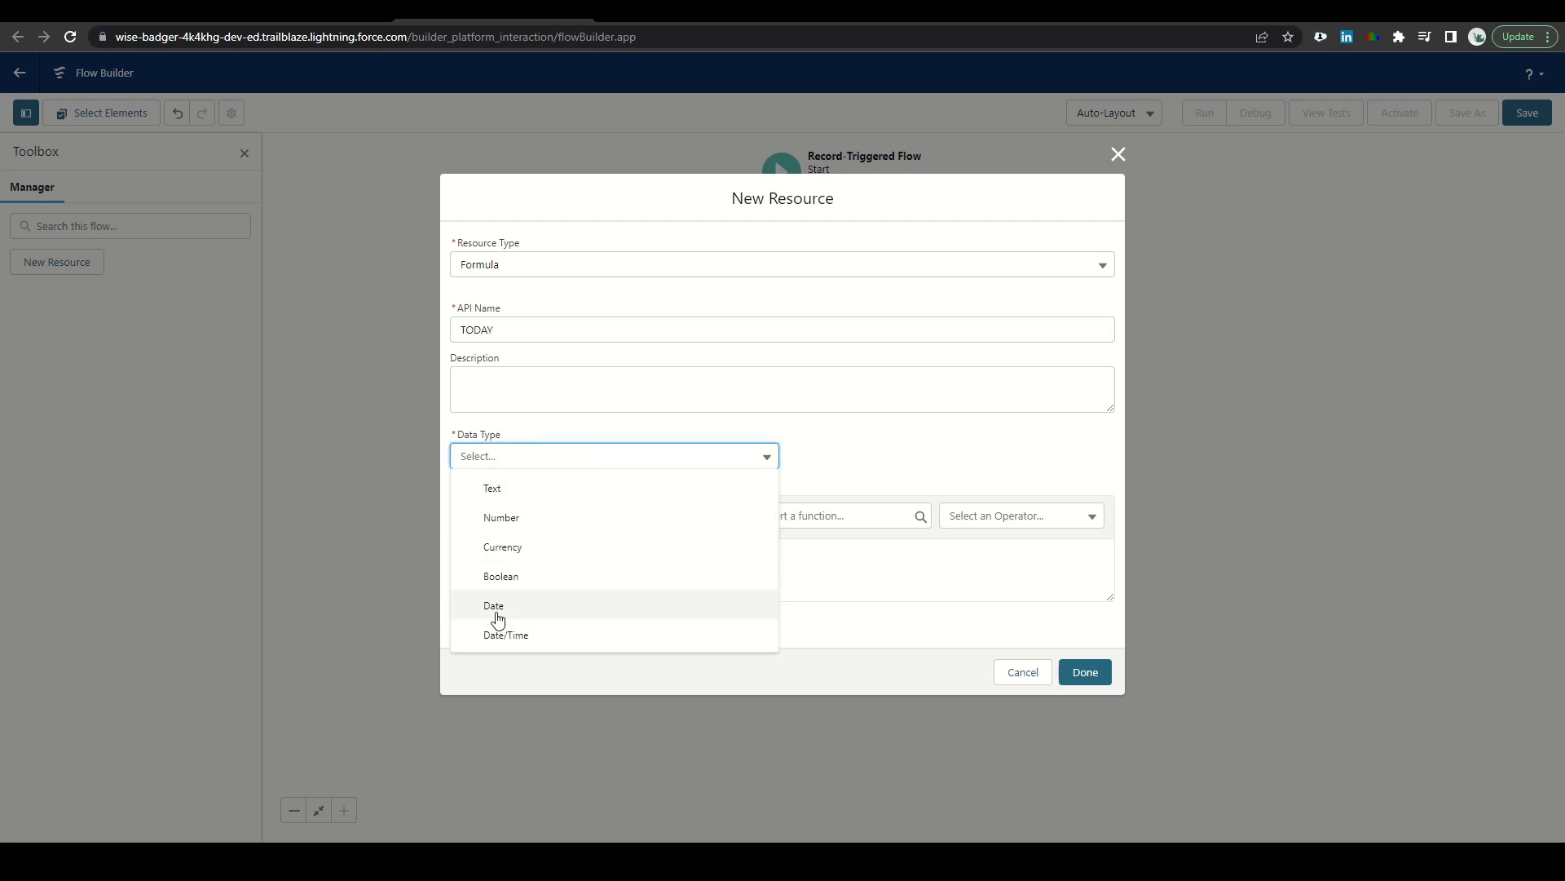
click(495, 601)
click(544, 578)
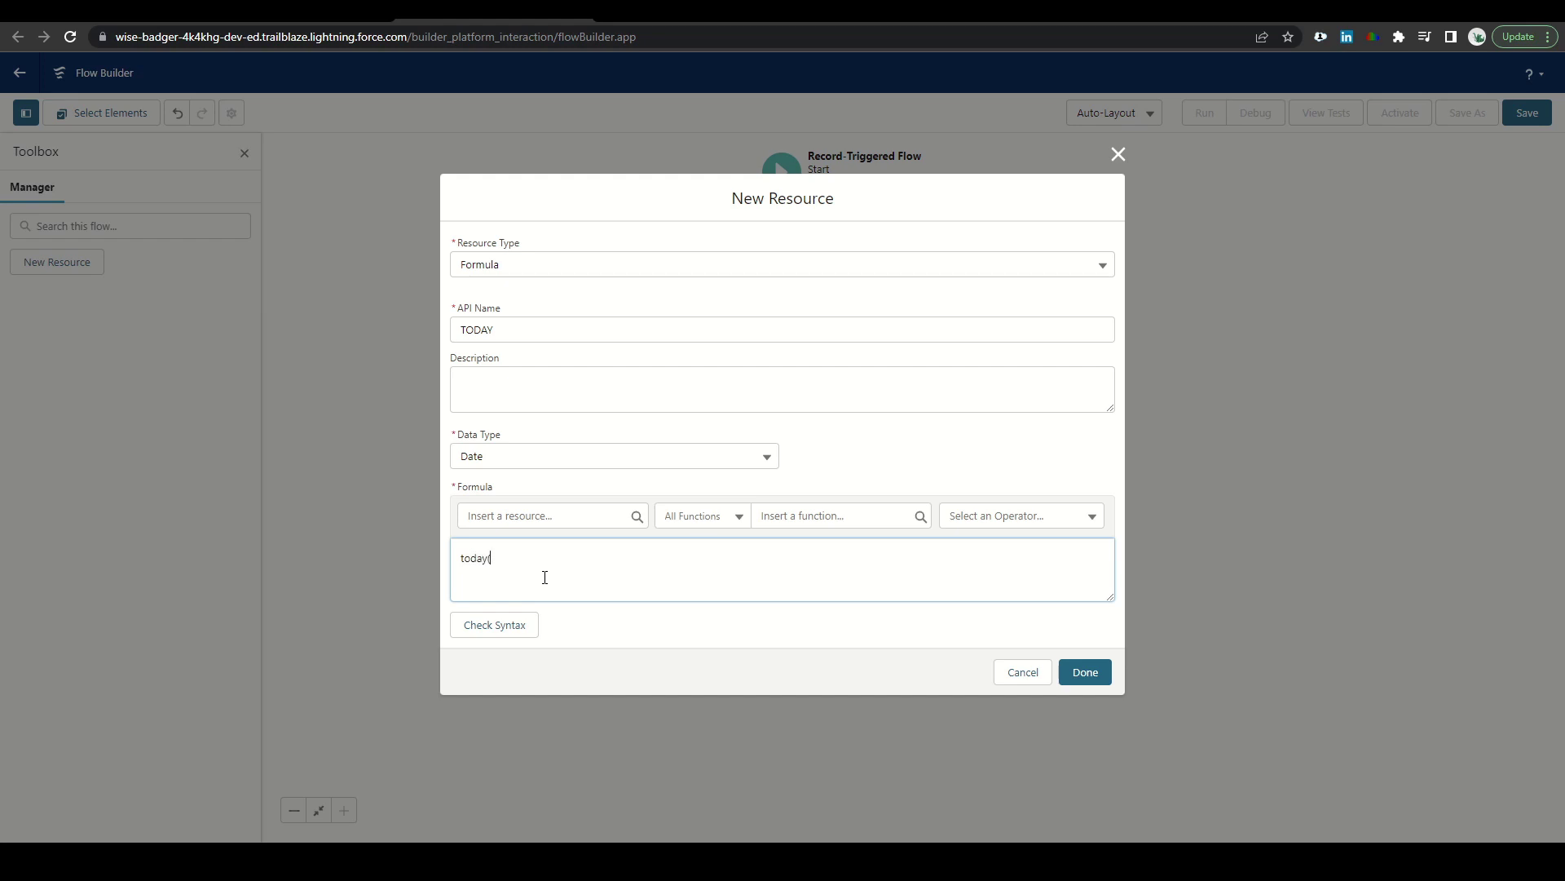
click(532, 625)
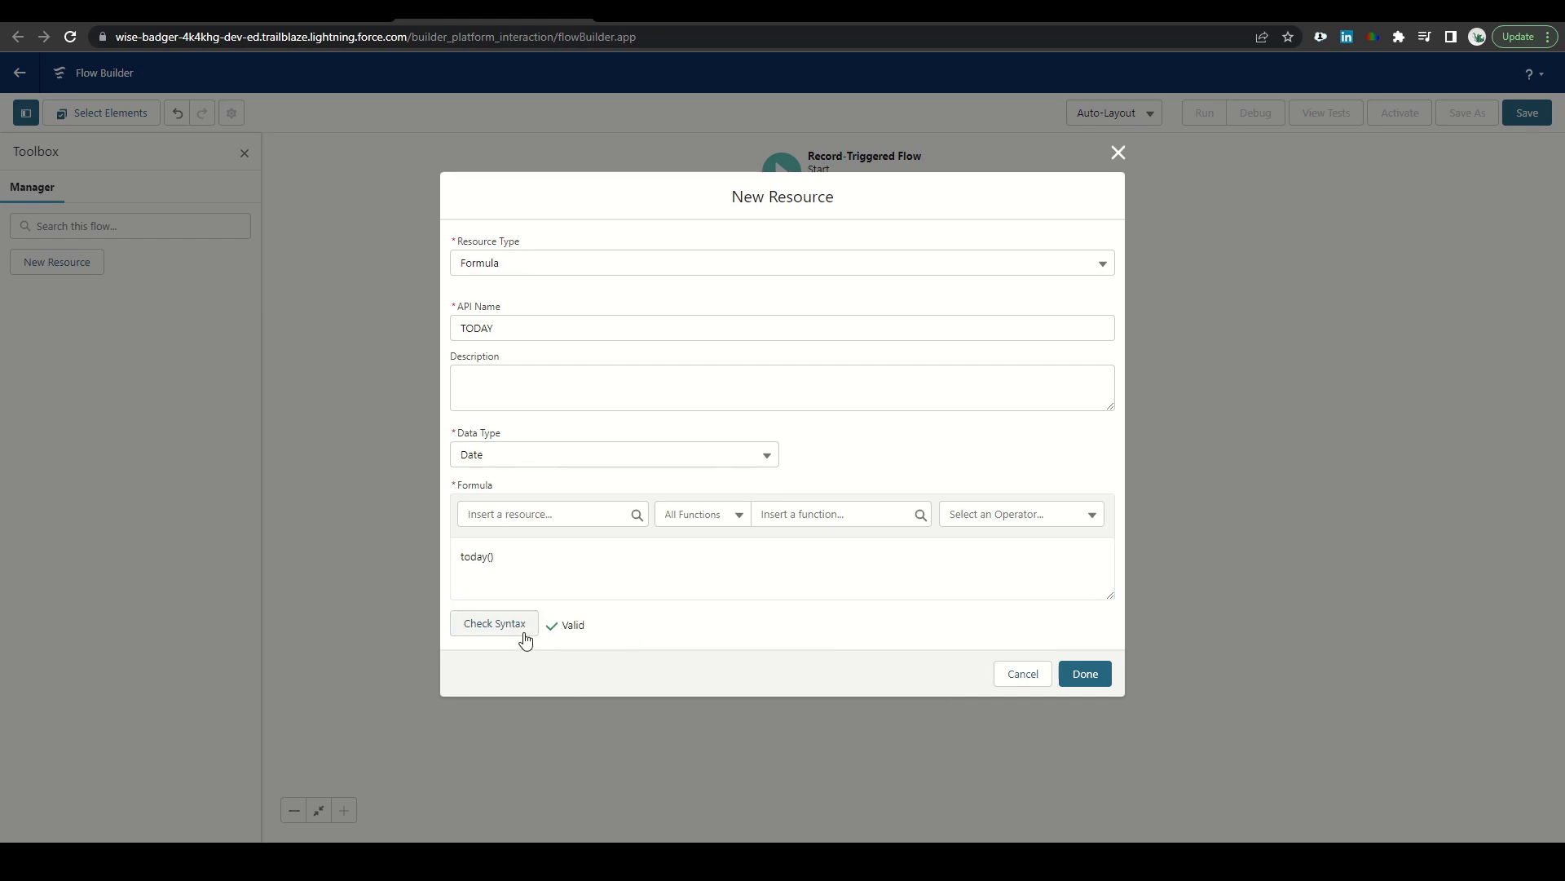
click(1085, 674)
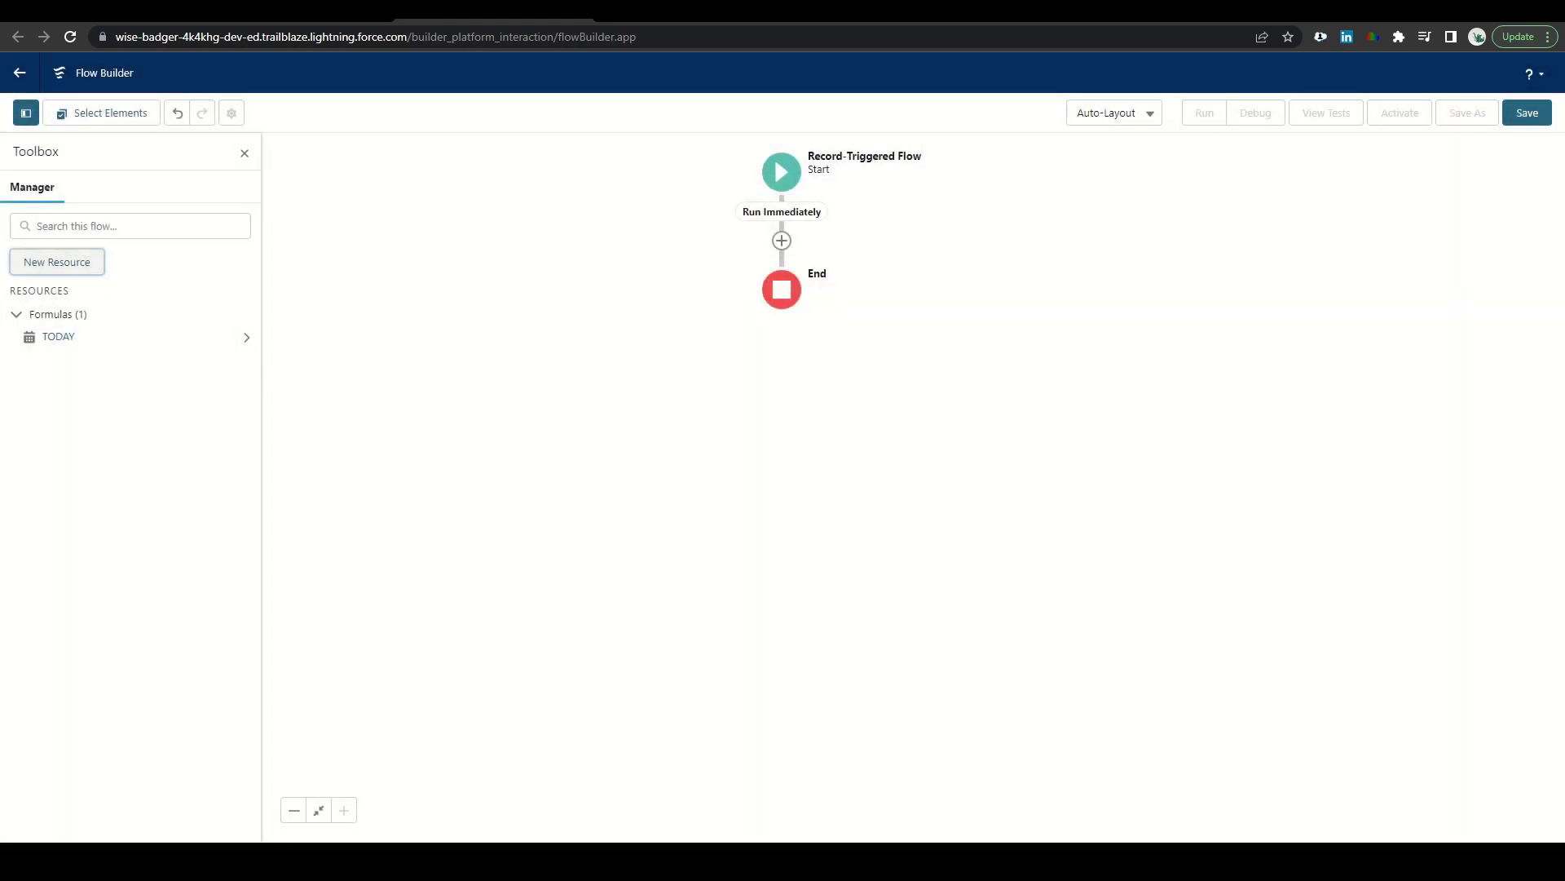
- Add an Update Triggering Record element 'Update Stage 3 Date' setting Stage_3_Date__c to {!TODAY}
click(782, 242)
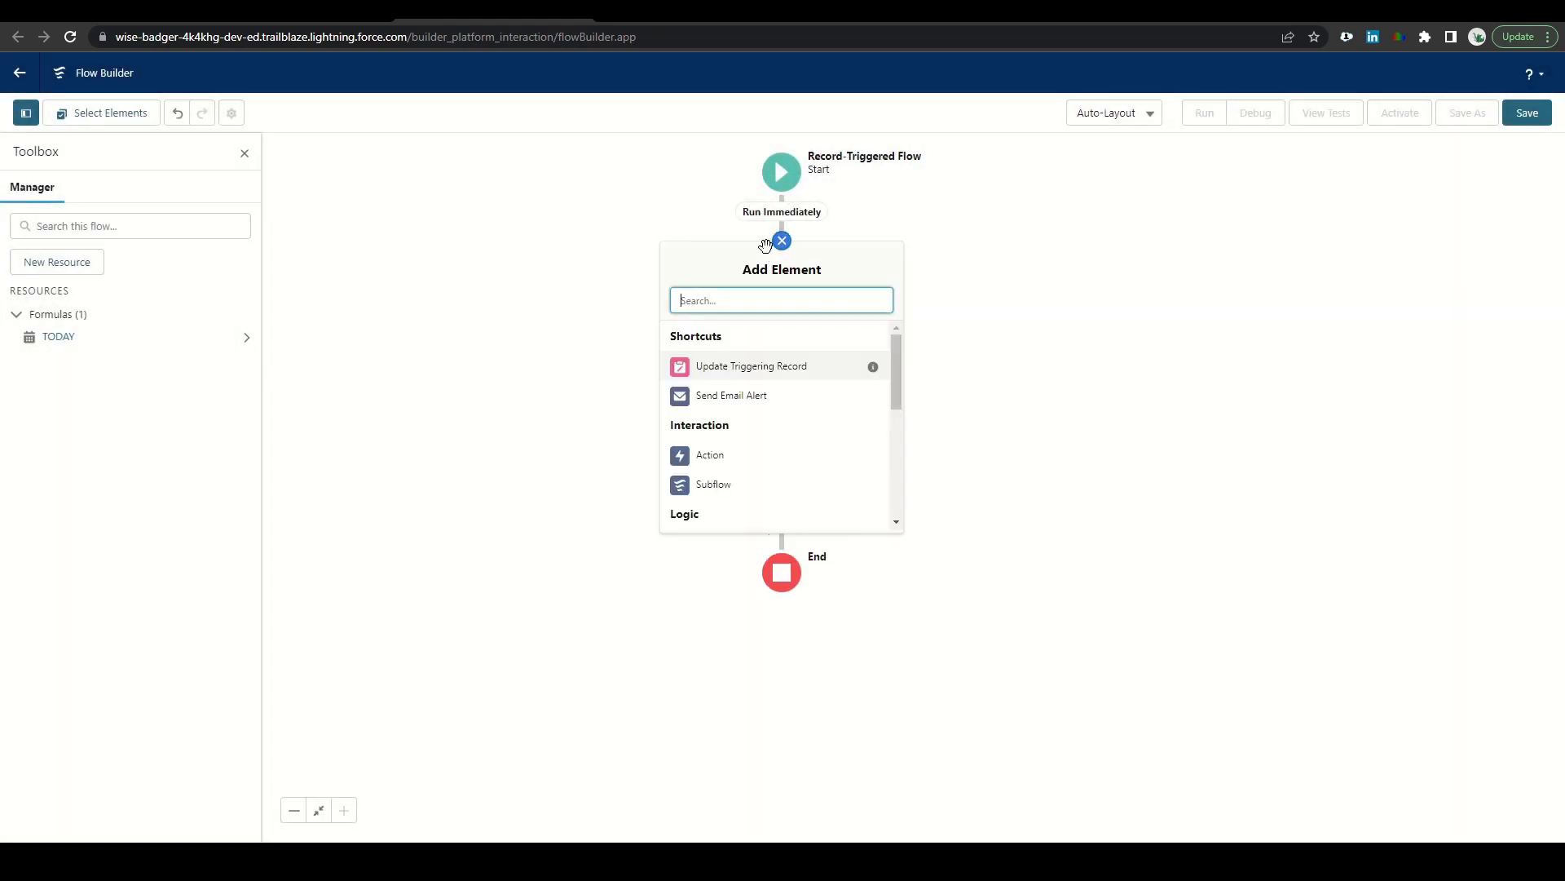
click(740, 375)
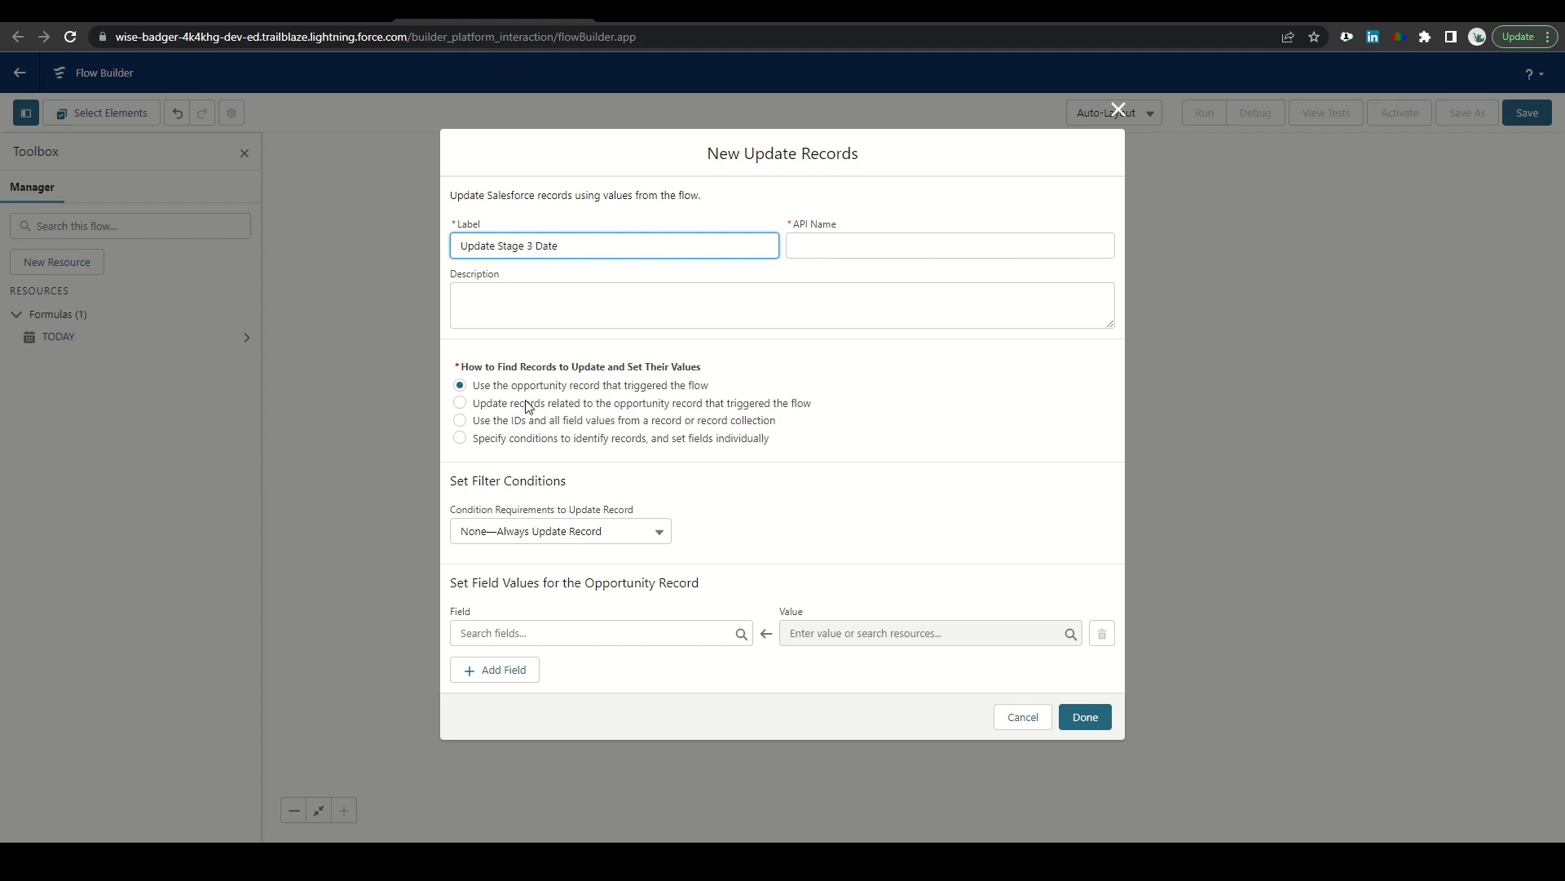
click(561, 629)
text(stage)
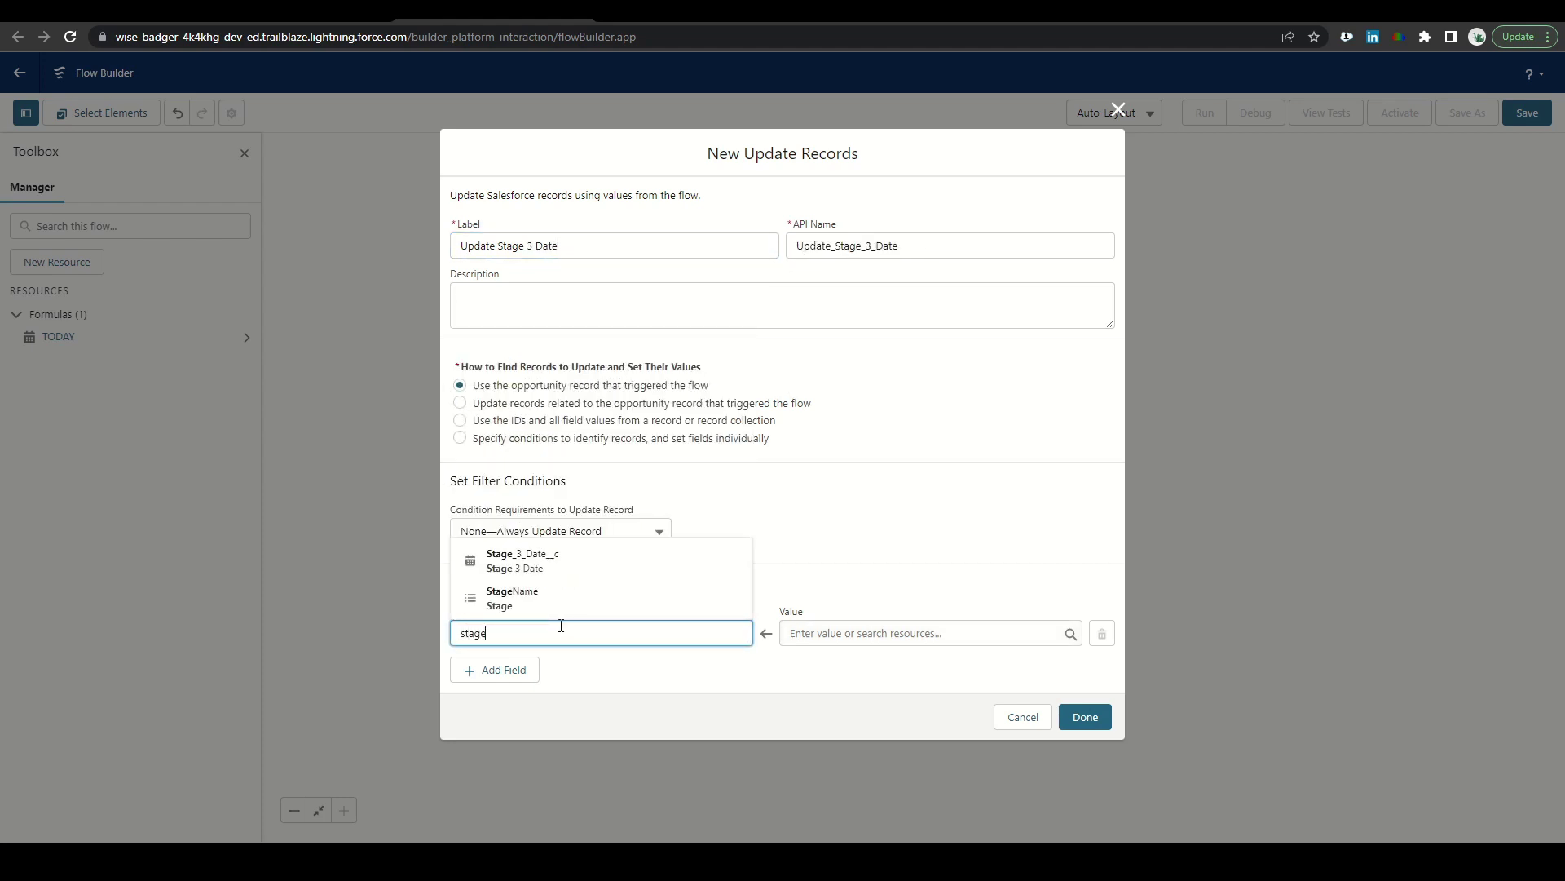
click(522, 560)
click(846, 630)
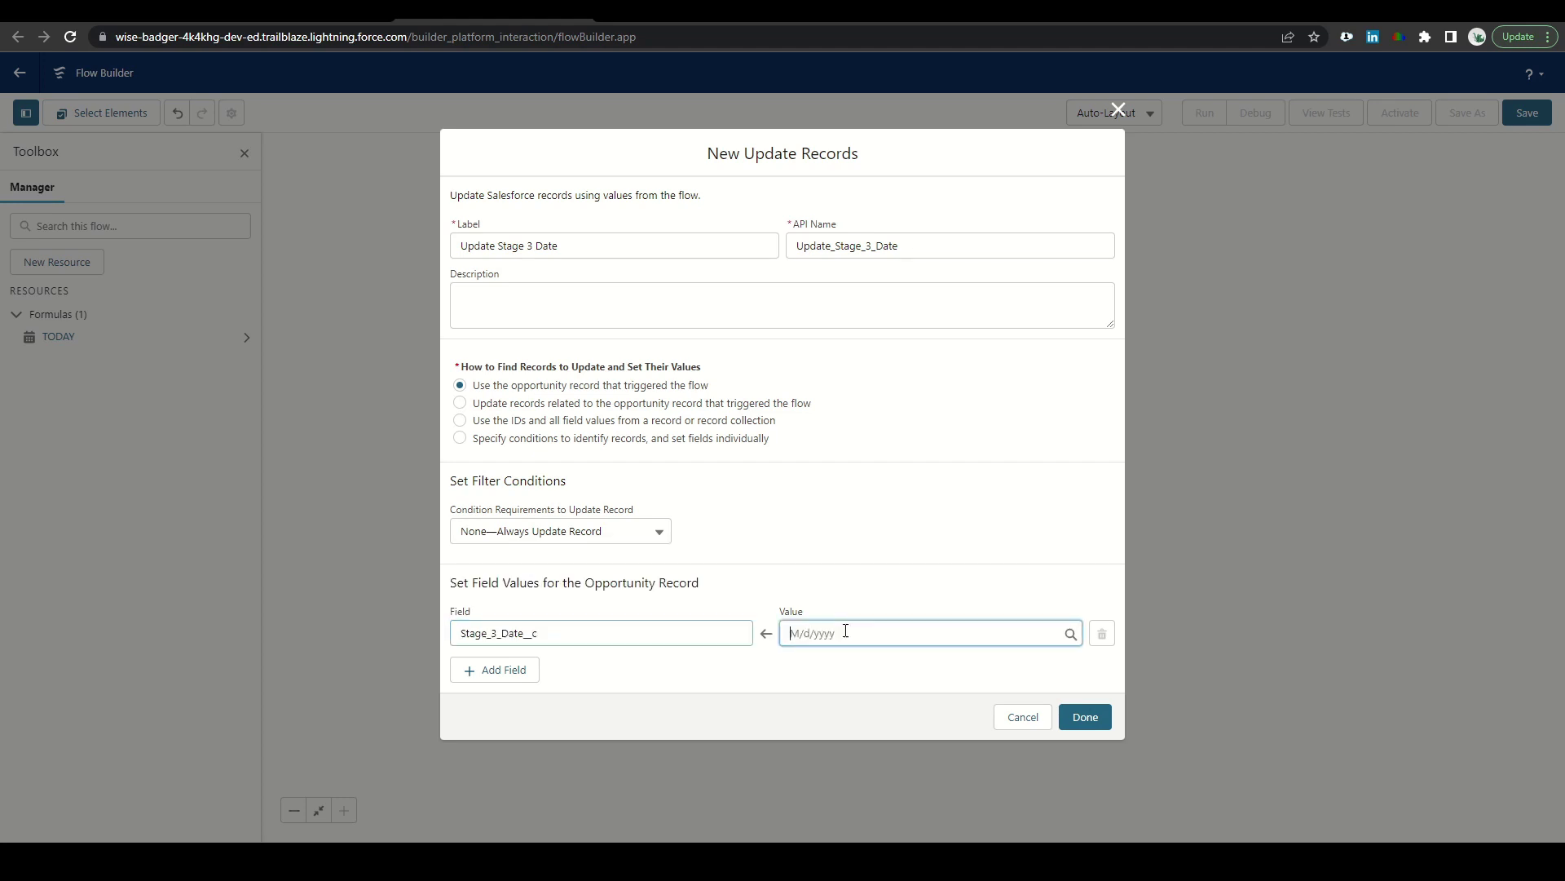
click(824, 375)
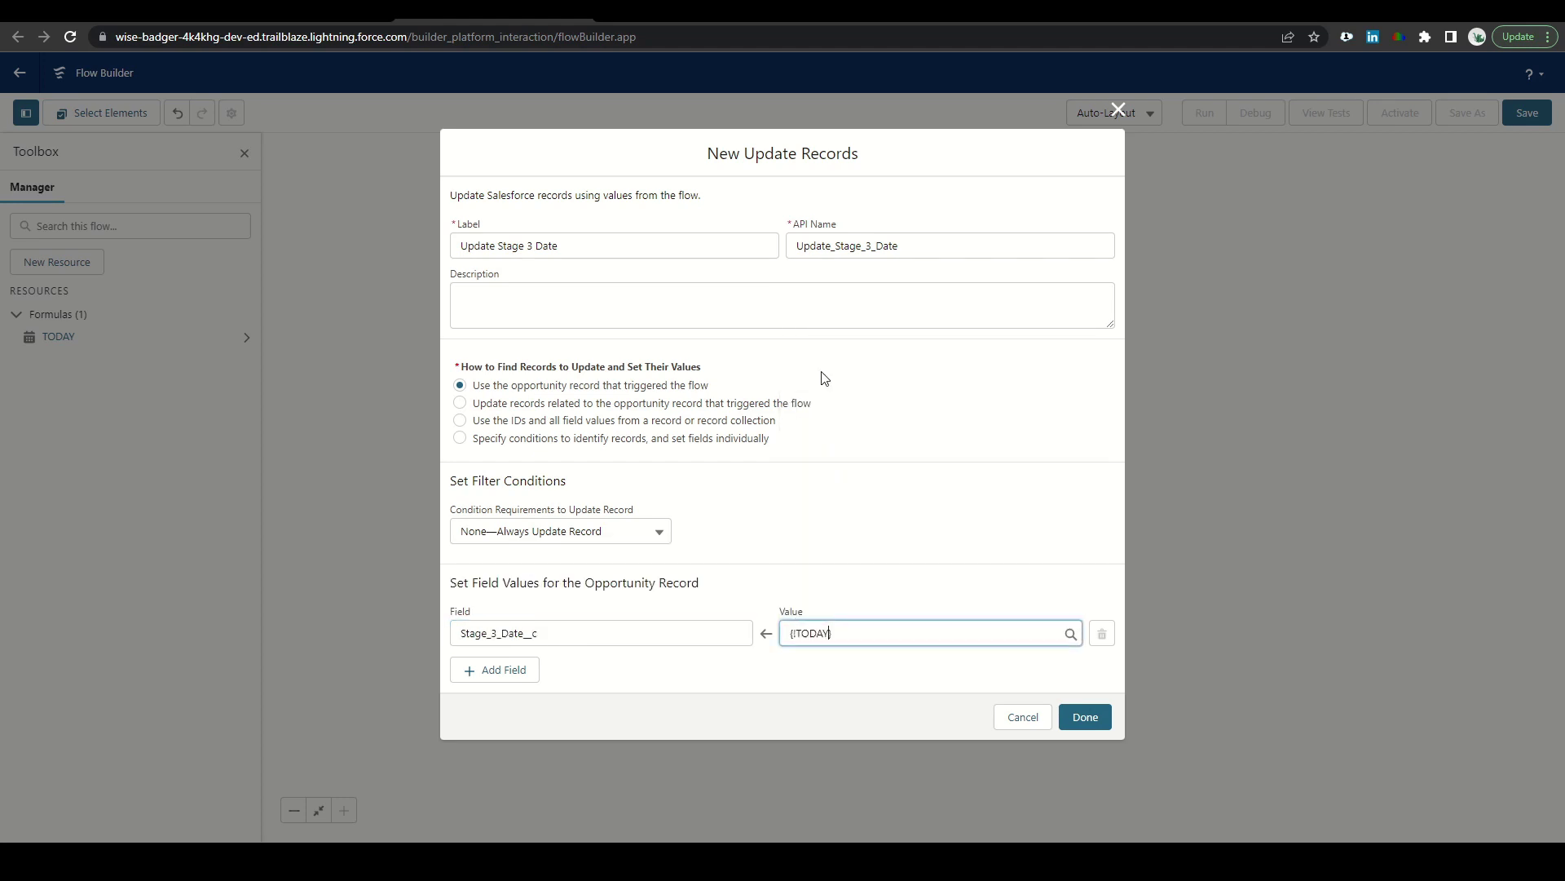
click(1087, 719)
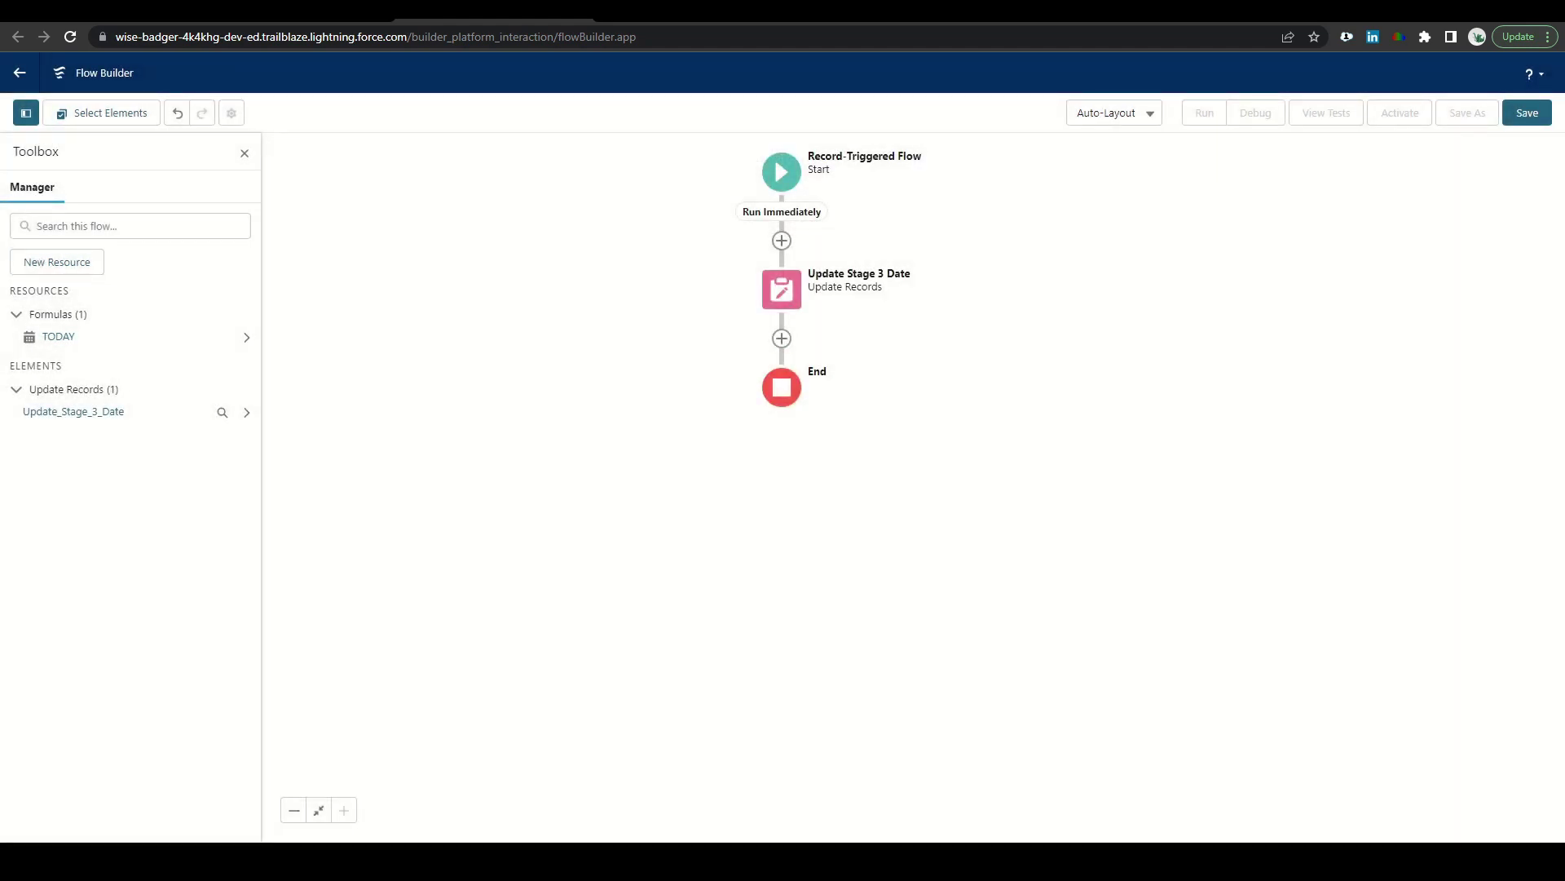
- Add a Send Email Alert action using Stage 3 Date Alert, labelled 'Stage 3 alert'
click(782, 339)
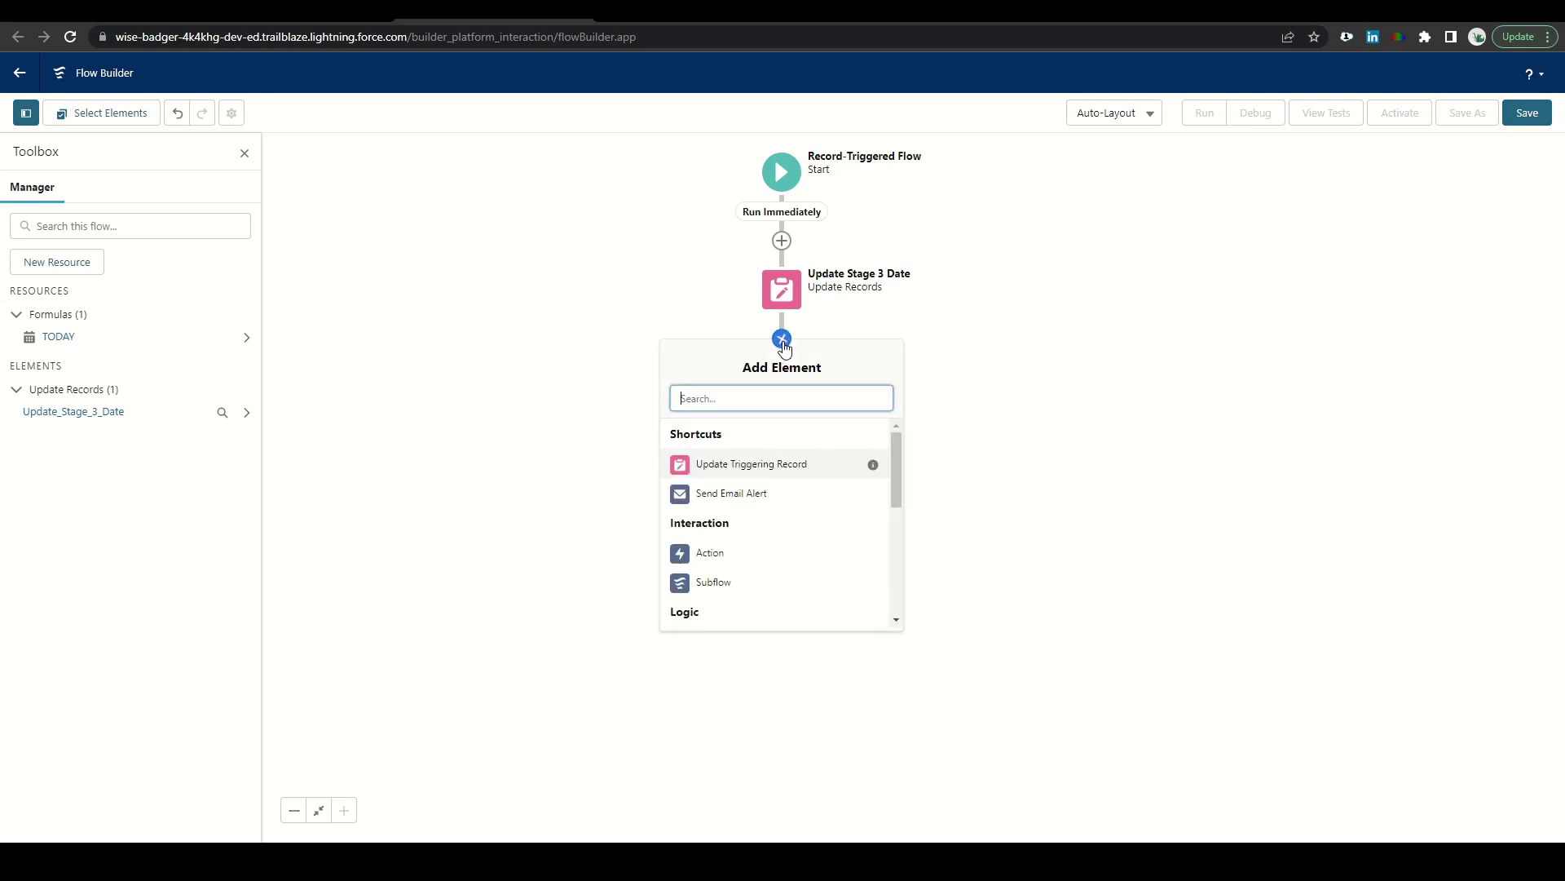
click(721, 499)
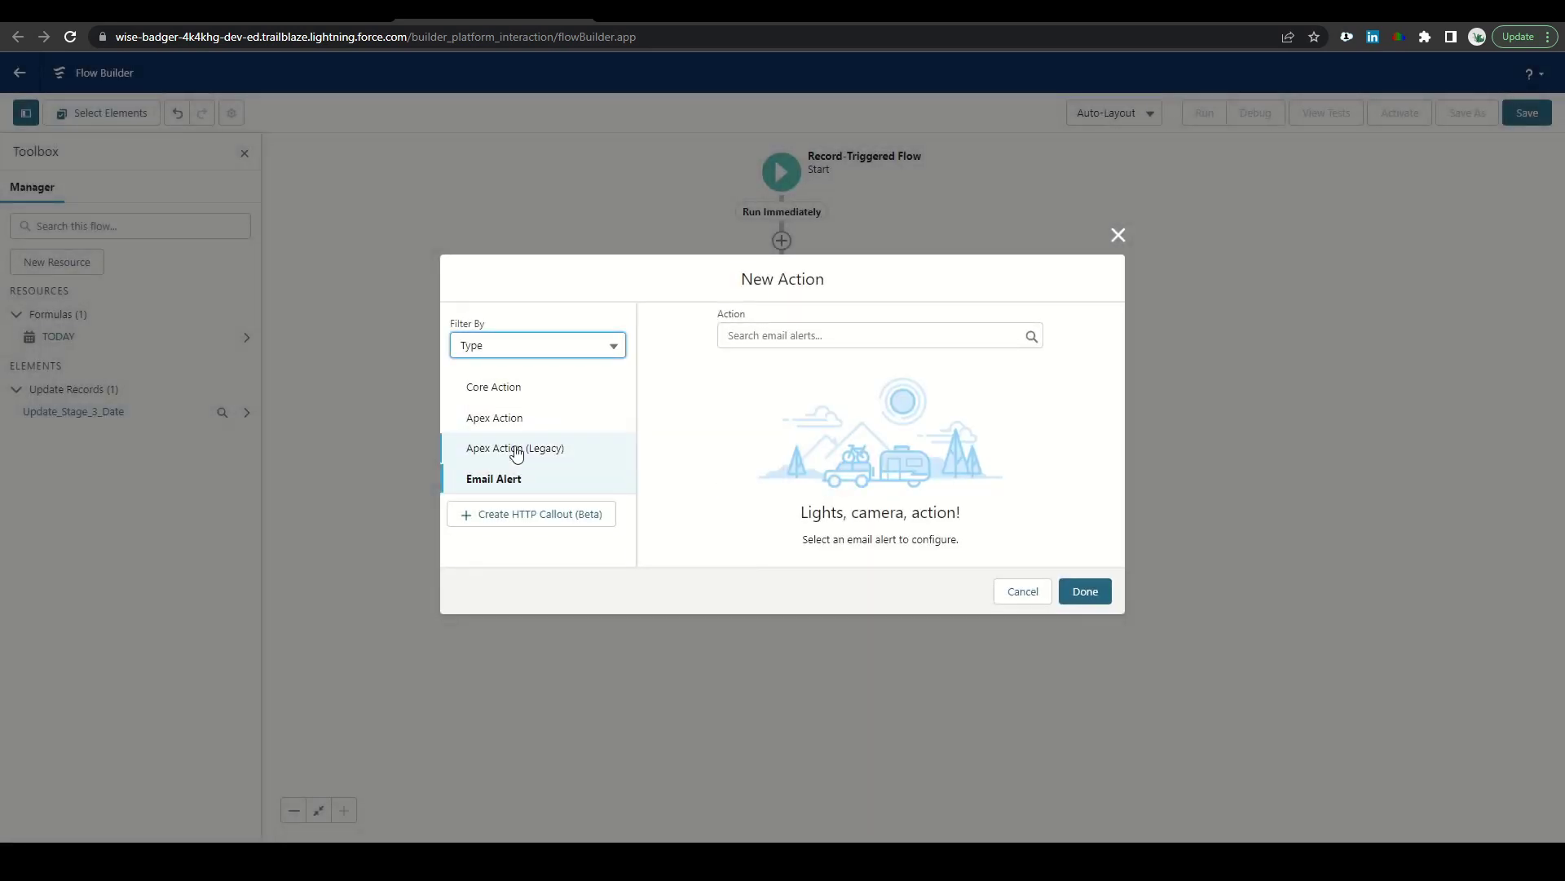
click(848, 341)
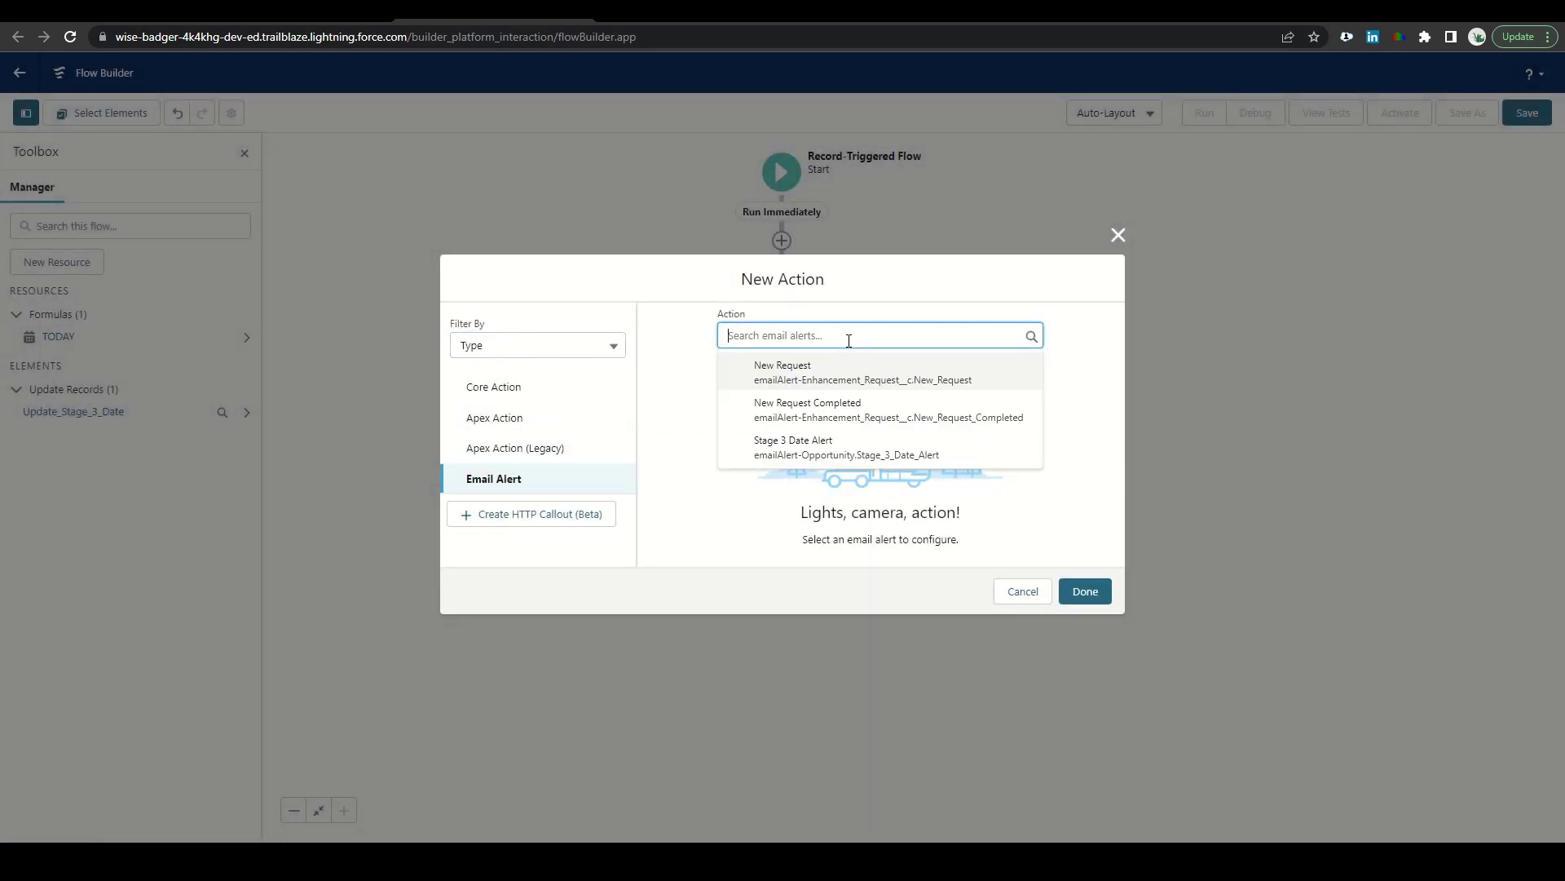
click(814, 447)
click(700, 409)
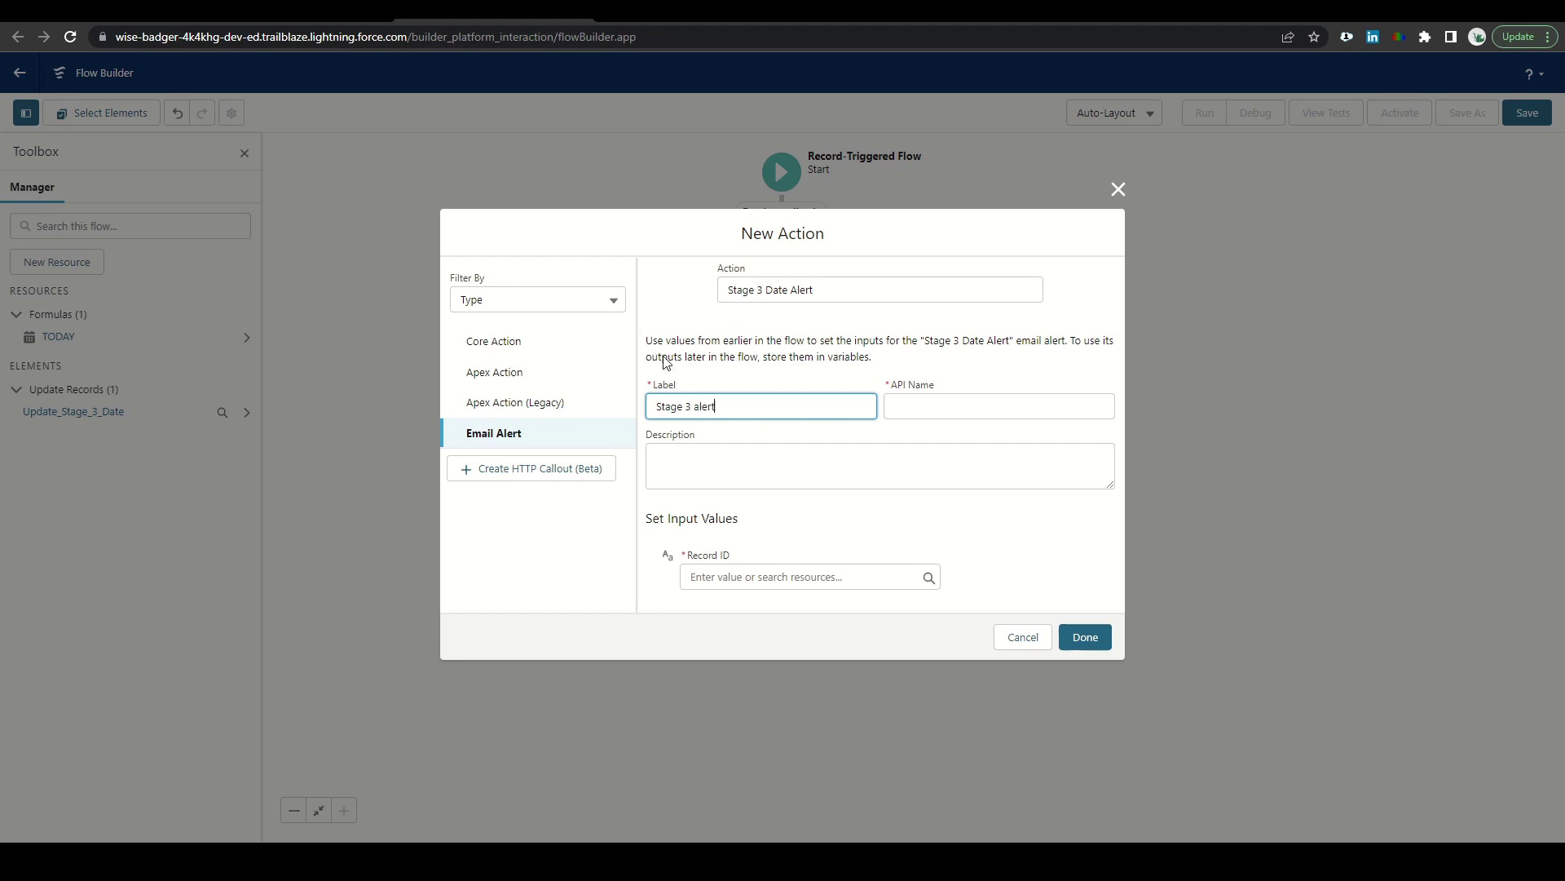
click(814, 522)
- Set the alert's Record ID to {!$Record.Id} and add it to the flow
click(787, 576)
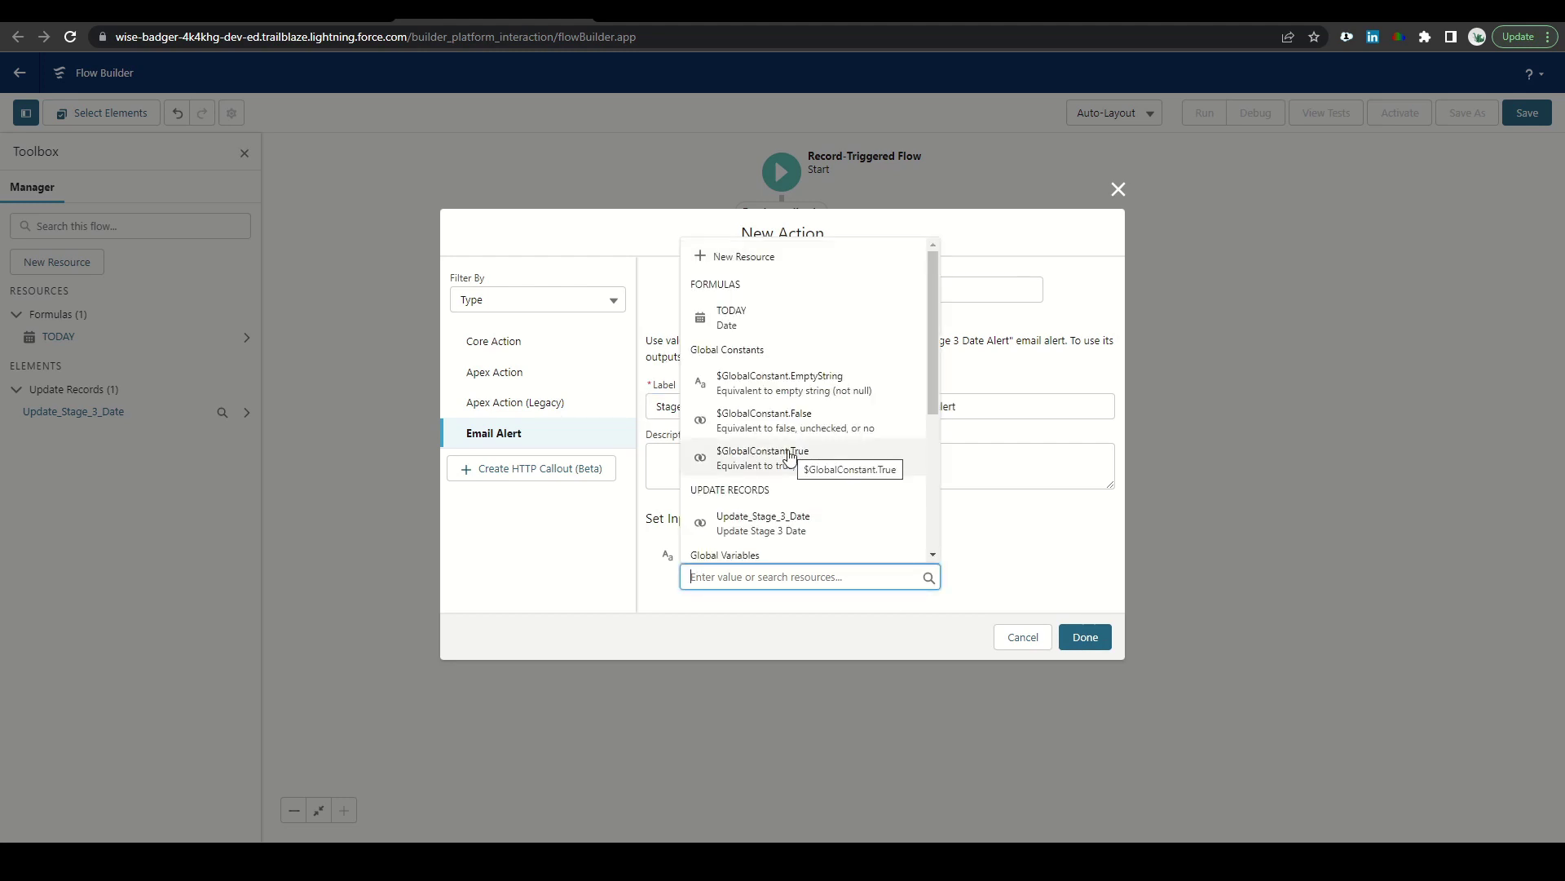
scroll(789, 455, down, 4)
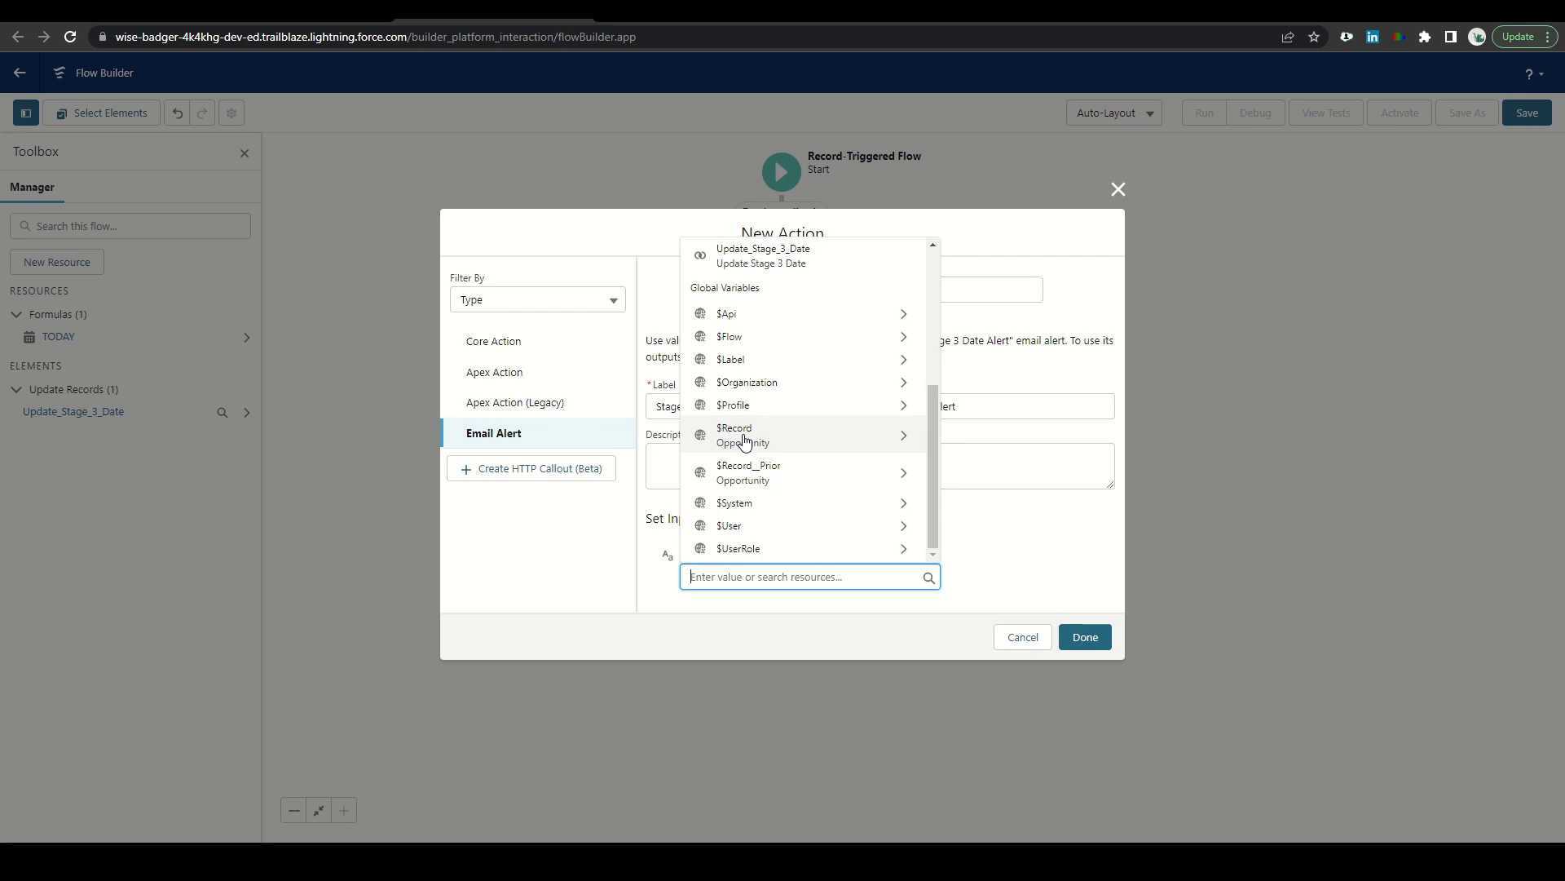
click(744, 441)
scroll(750, 440, down, 5)
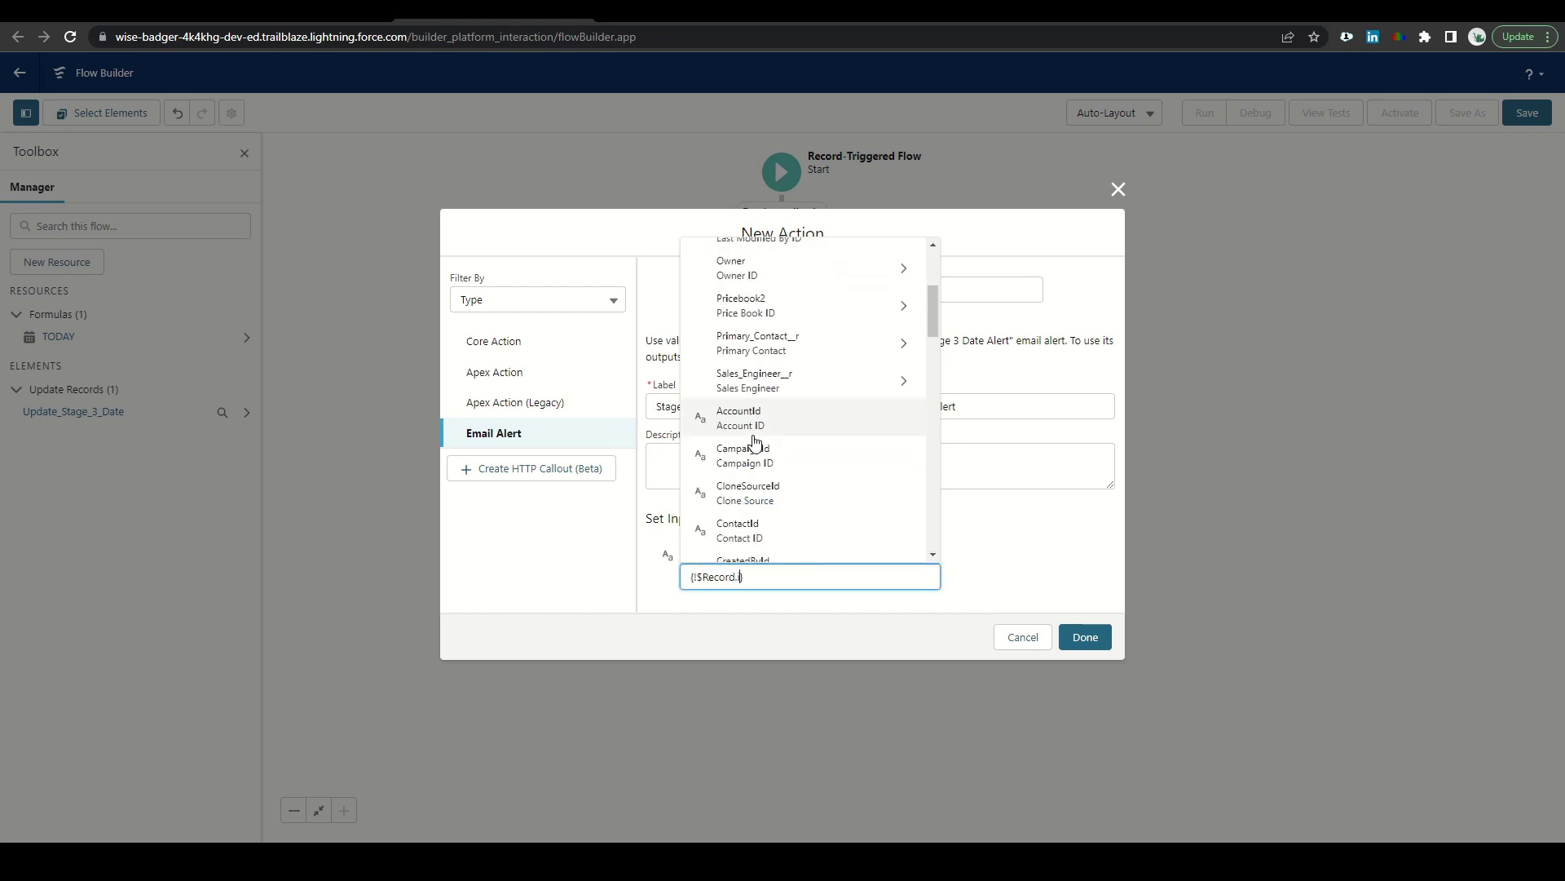
click(731, 531)
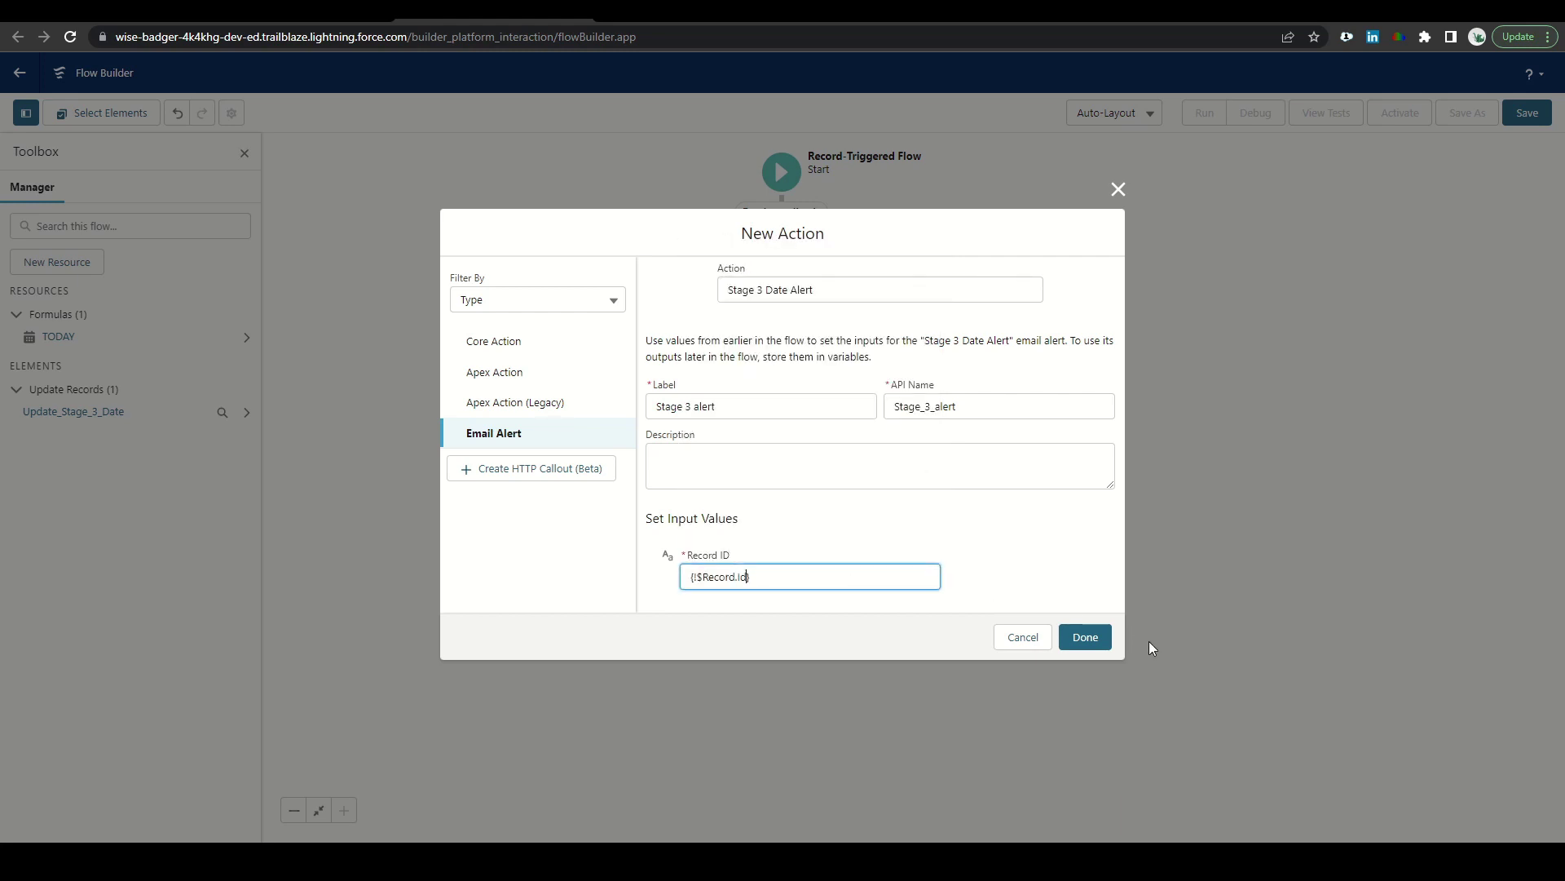
click(1086, 636)
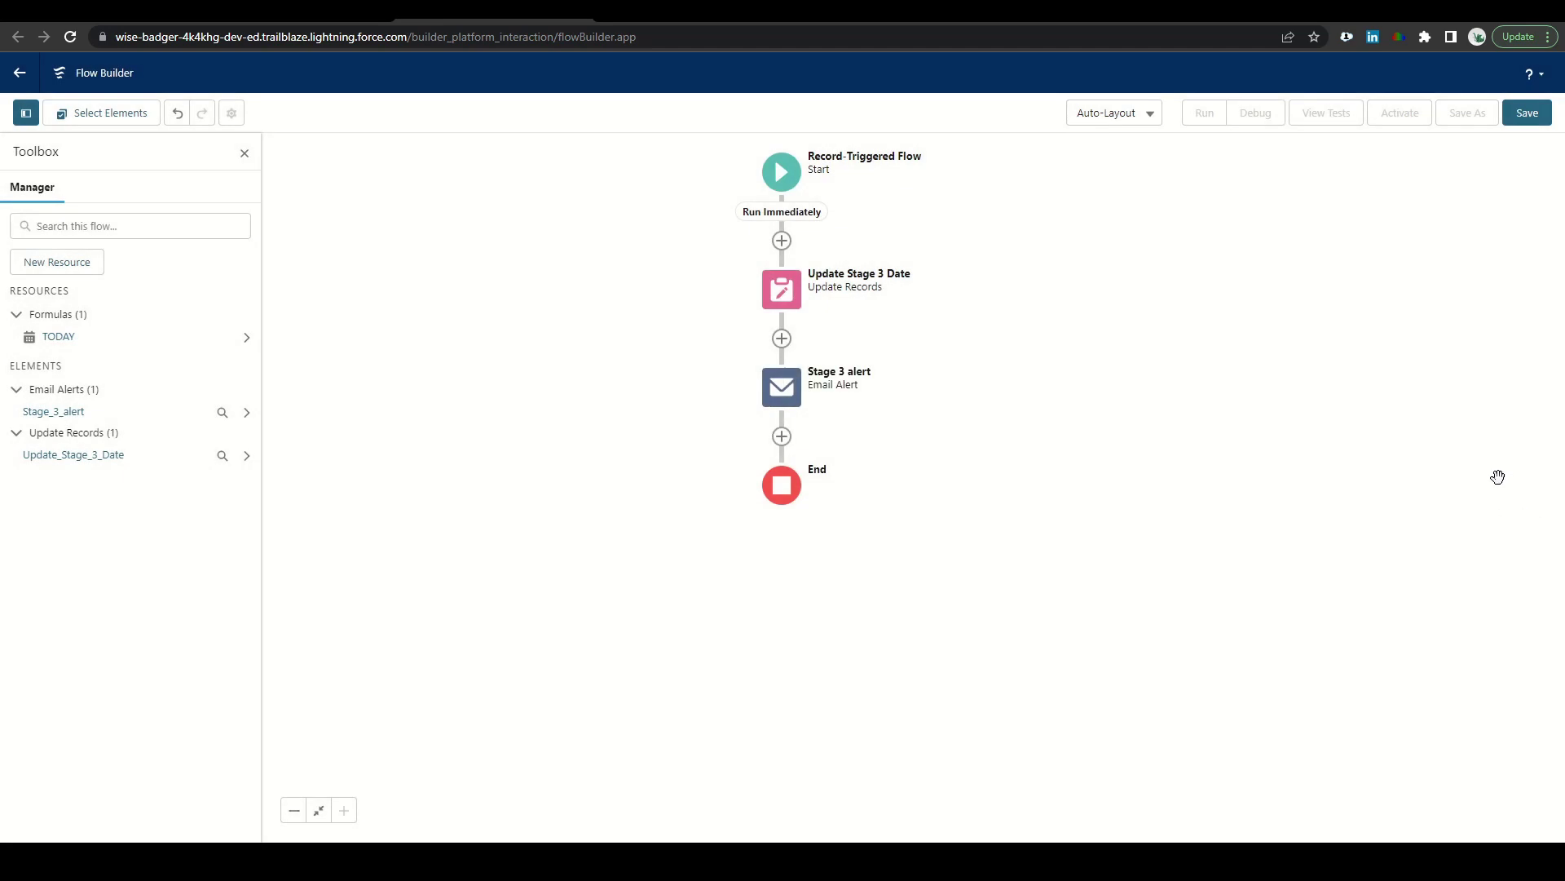
- Save the flow labelled 'Opportunity | Stage 3 Alert' with API name Opportunity_Stage_3_Alert
click(1521, 114)
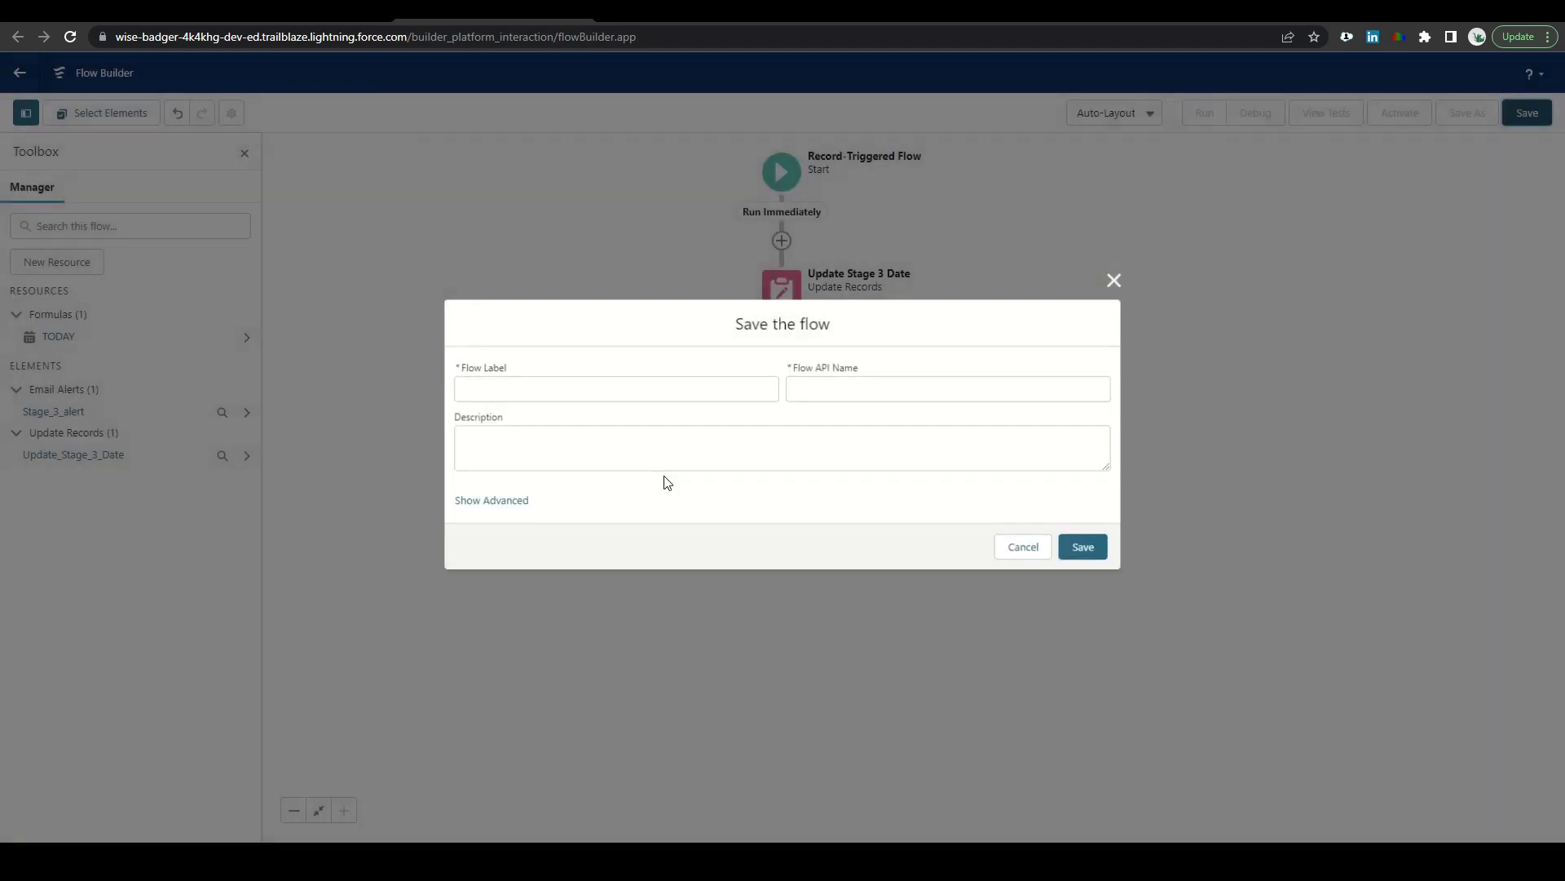
click(618, 395)
text(C)
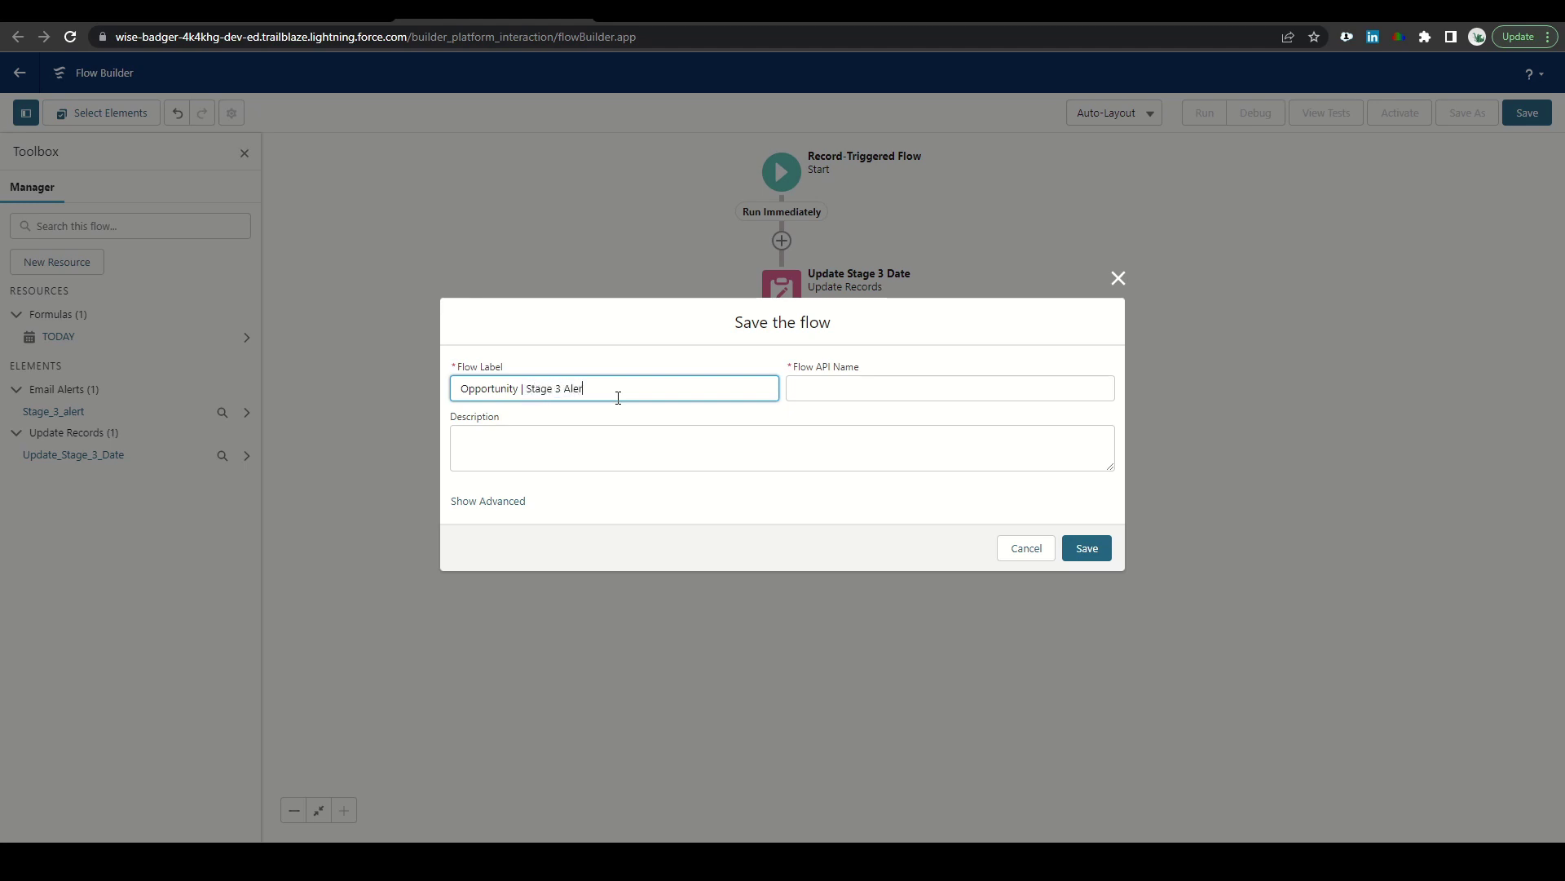
click(866, 458)
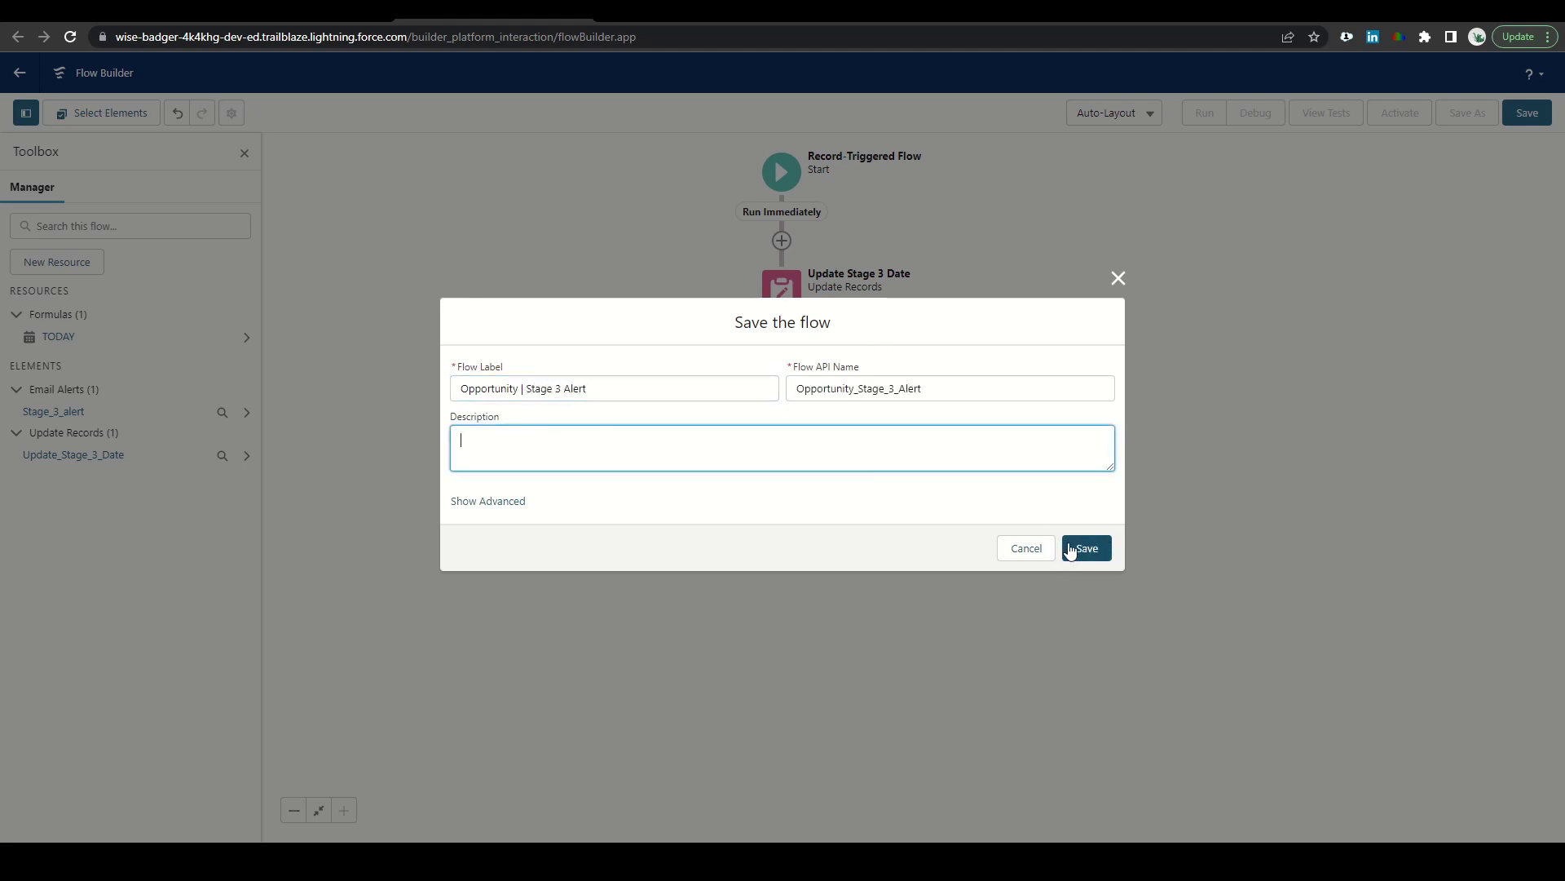
click(1074, 549)
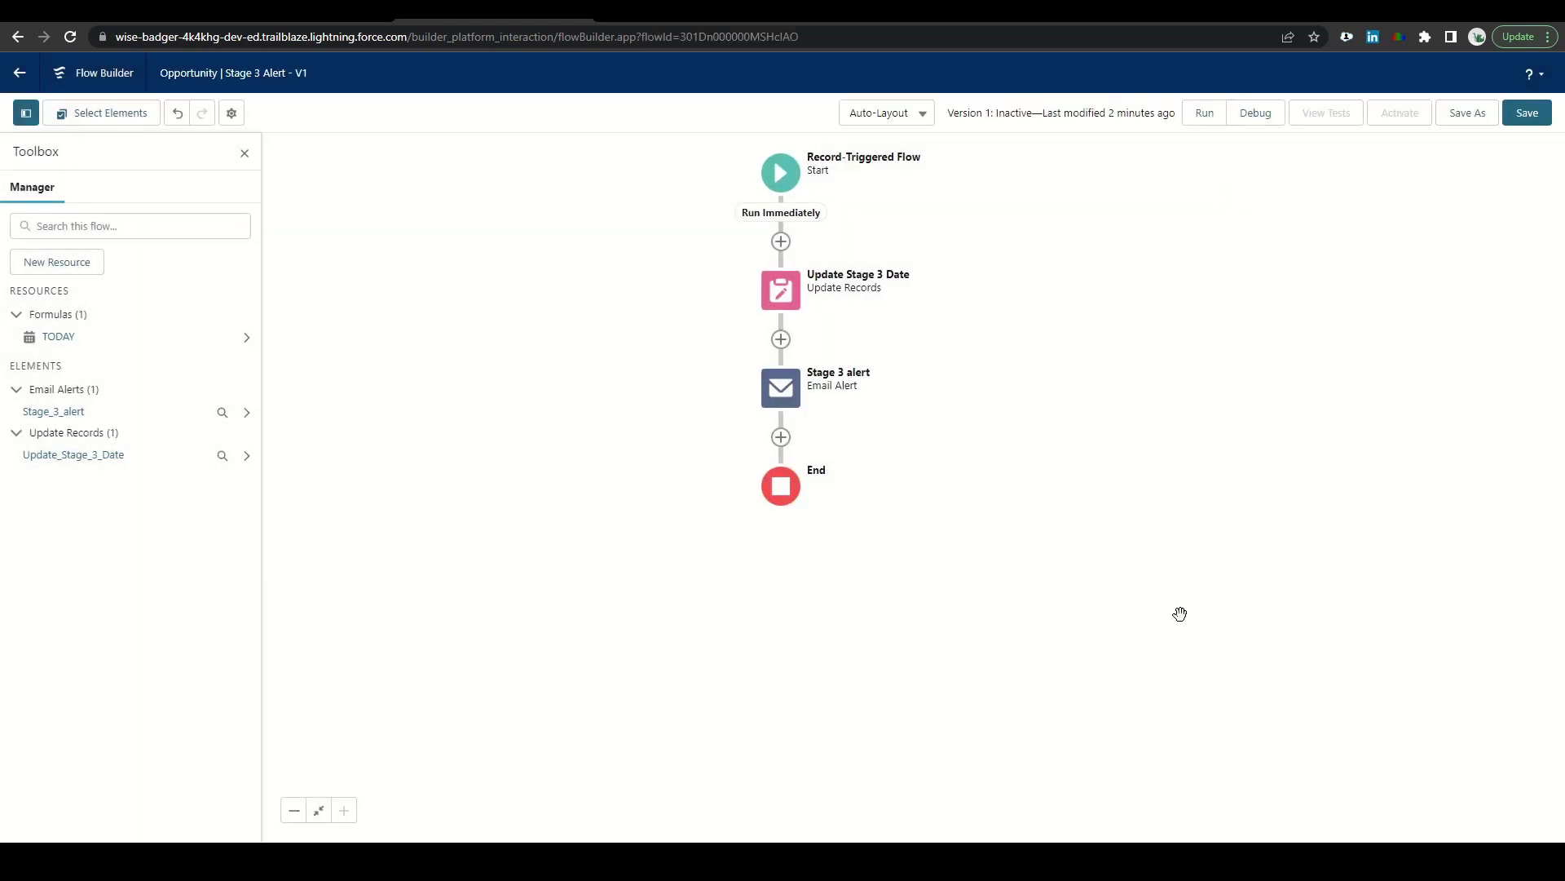
- Add a Create Records element labelled Create POC after the alert that creates a POC record
click(781, 437)
scroll(732, 603, down, 3)
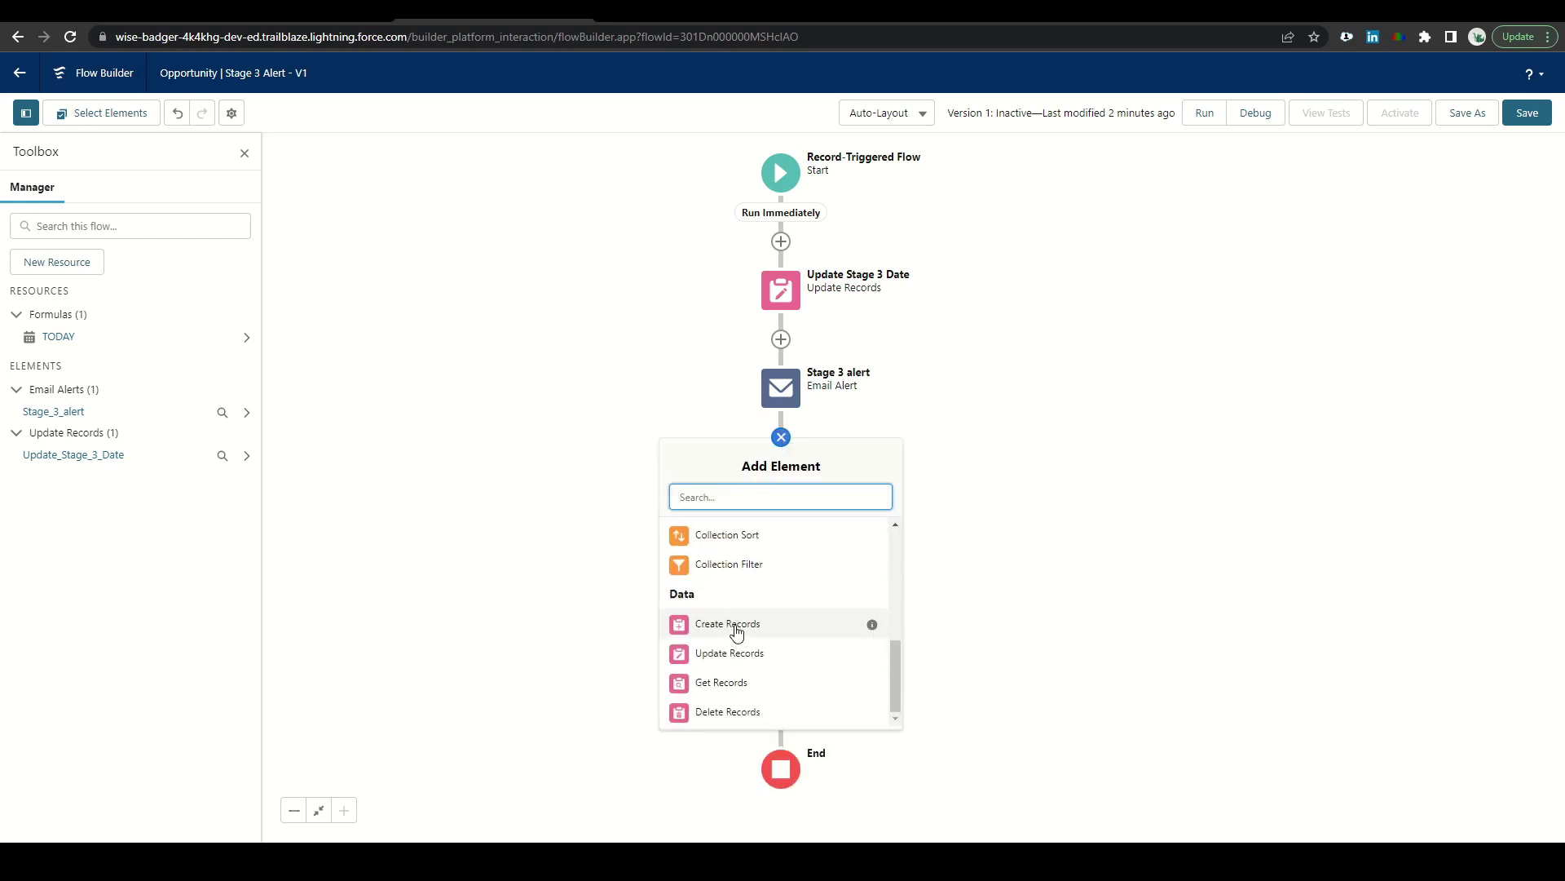
click(728, 624)
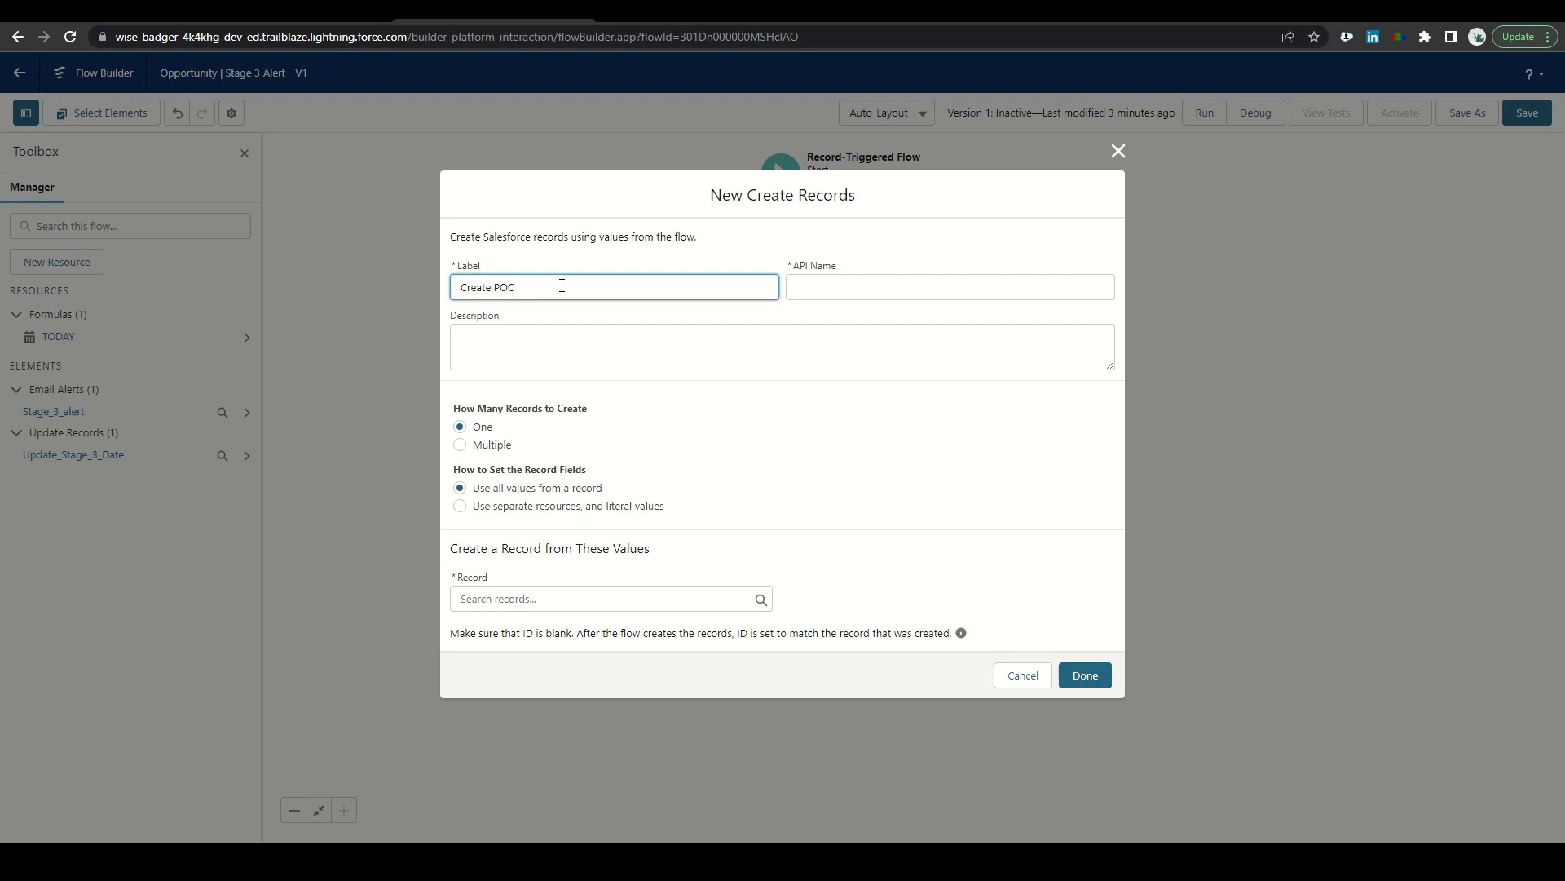
click(534, 434)
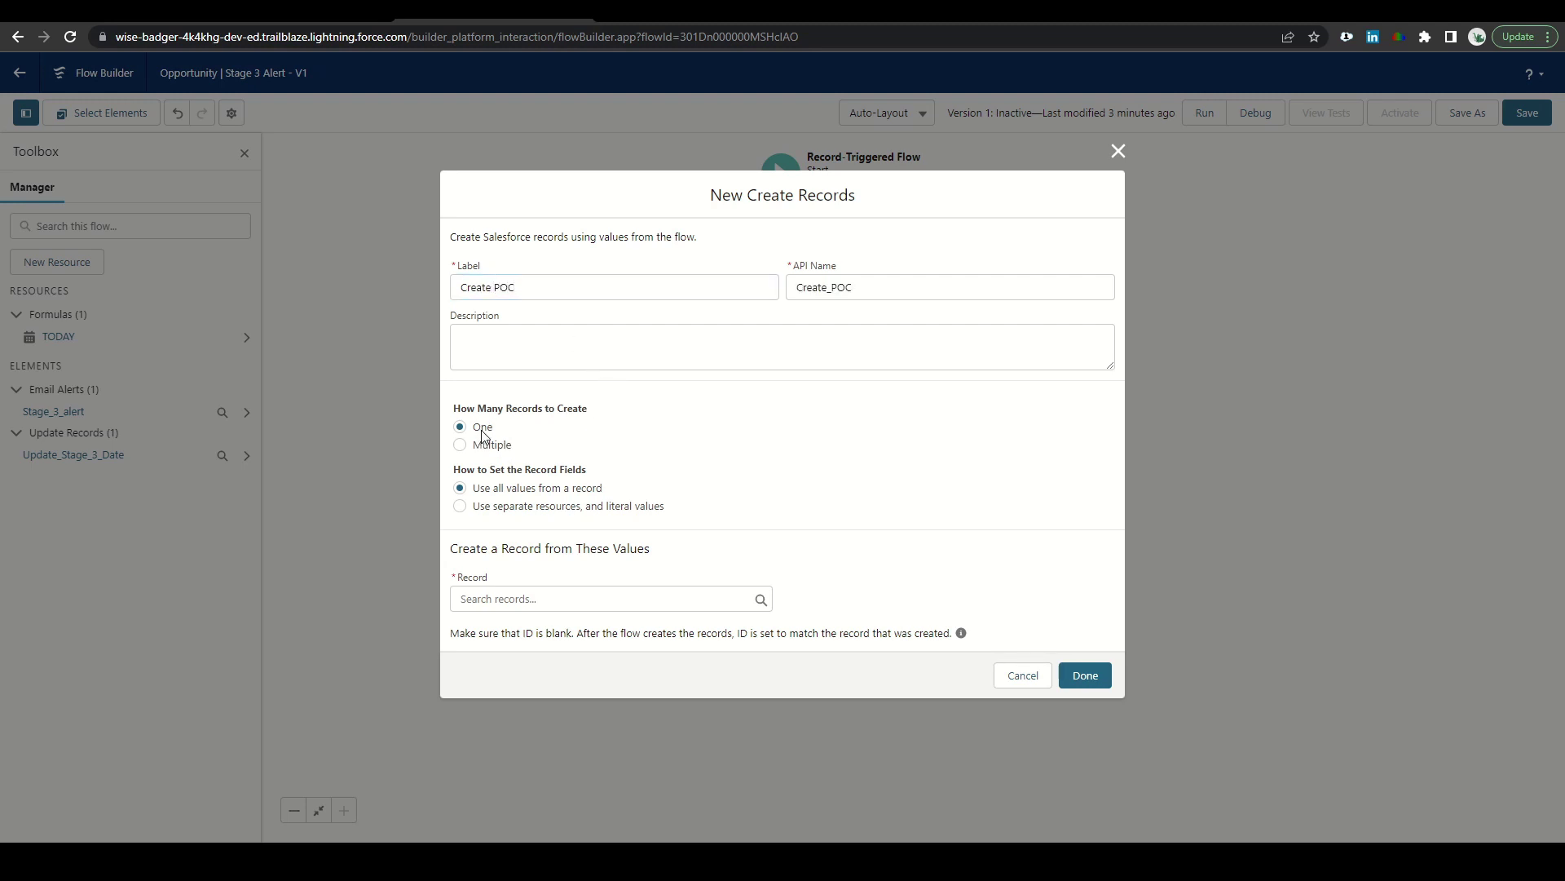
click(460, 508)
click(531, 616)
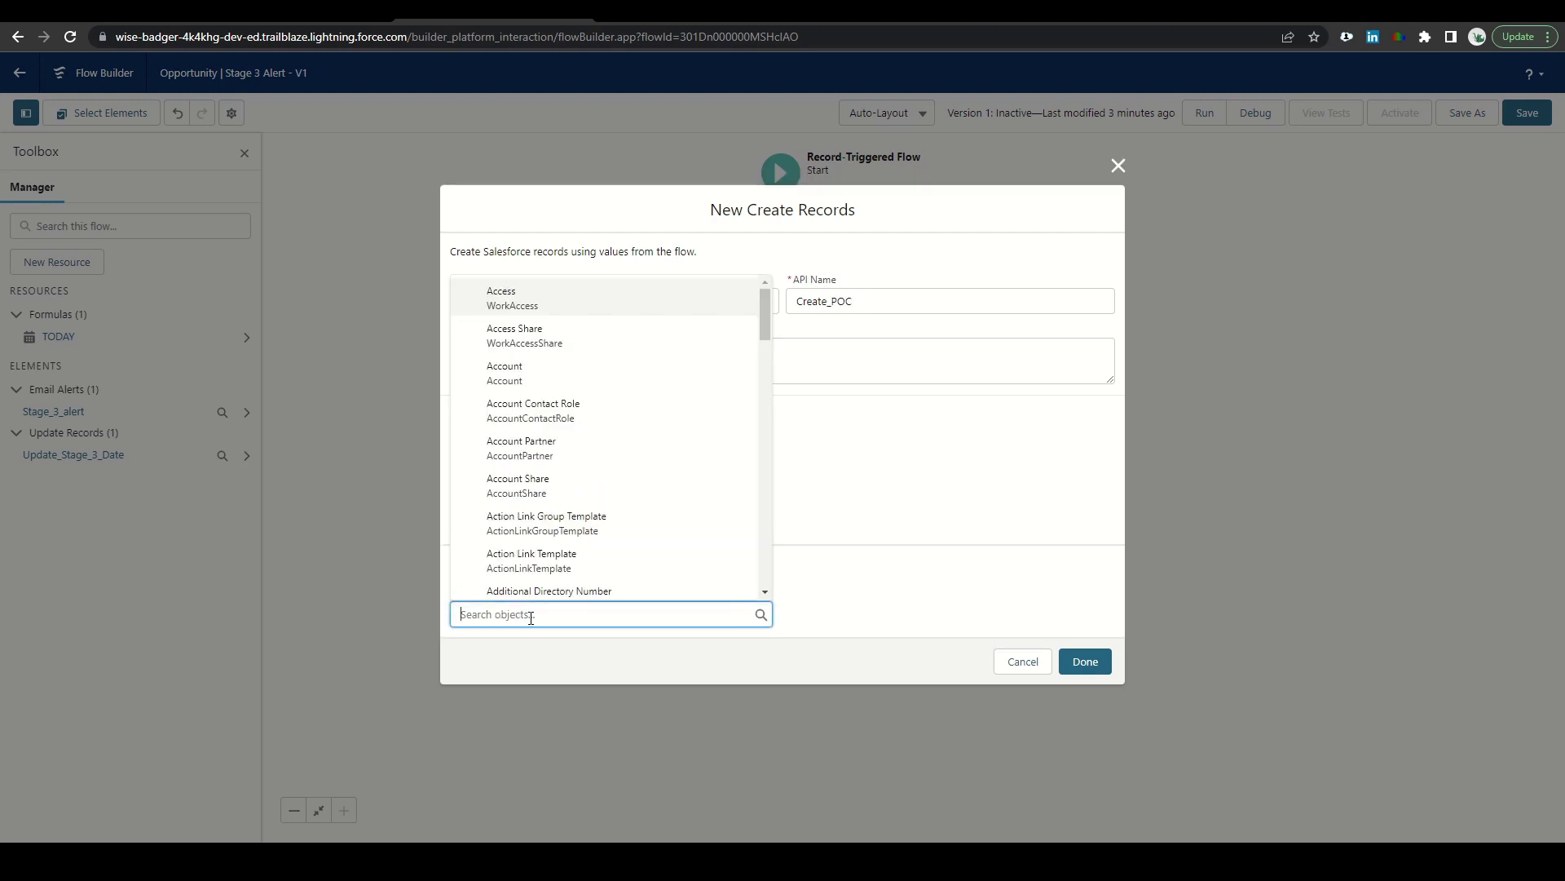
text(POC)
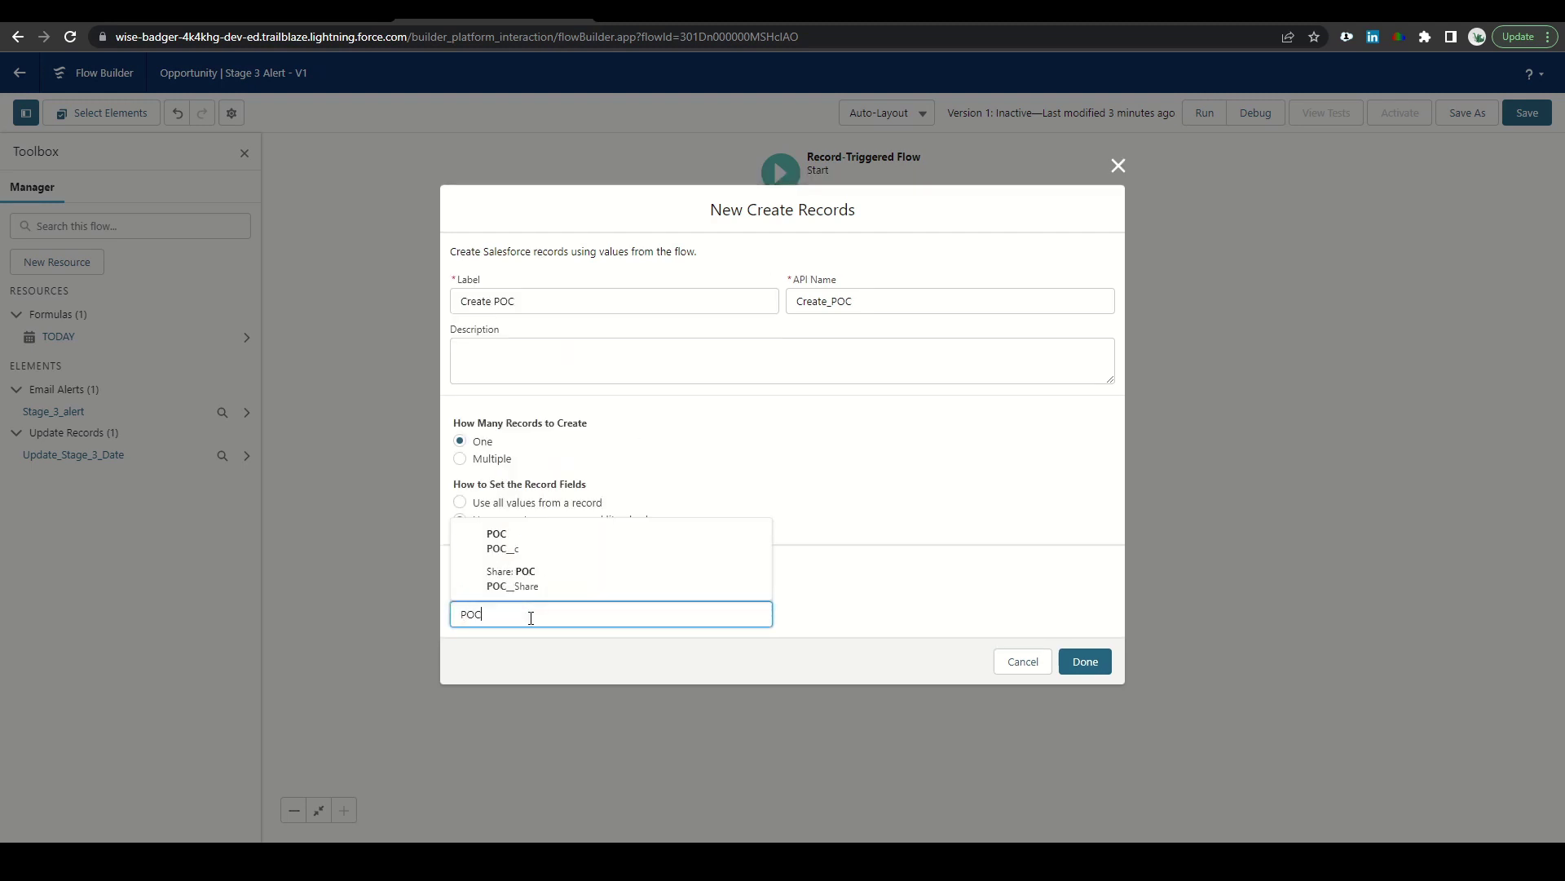
click(506, 545)
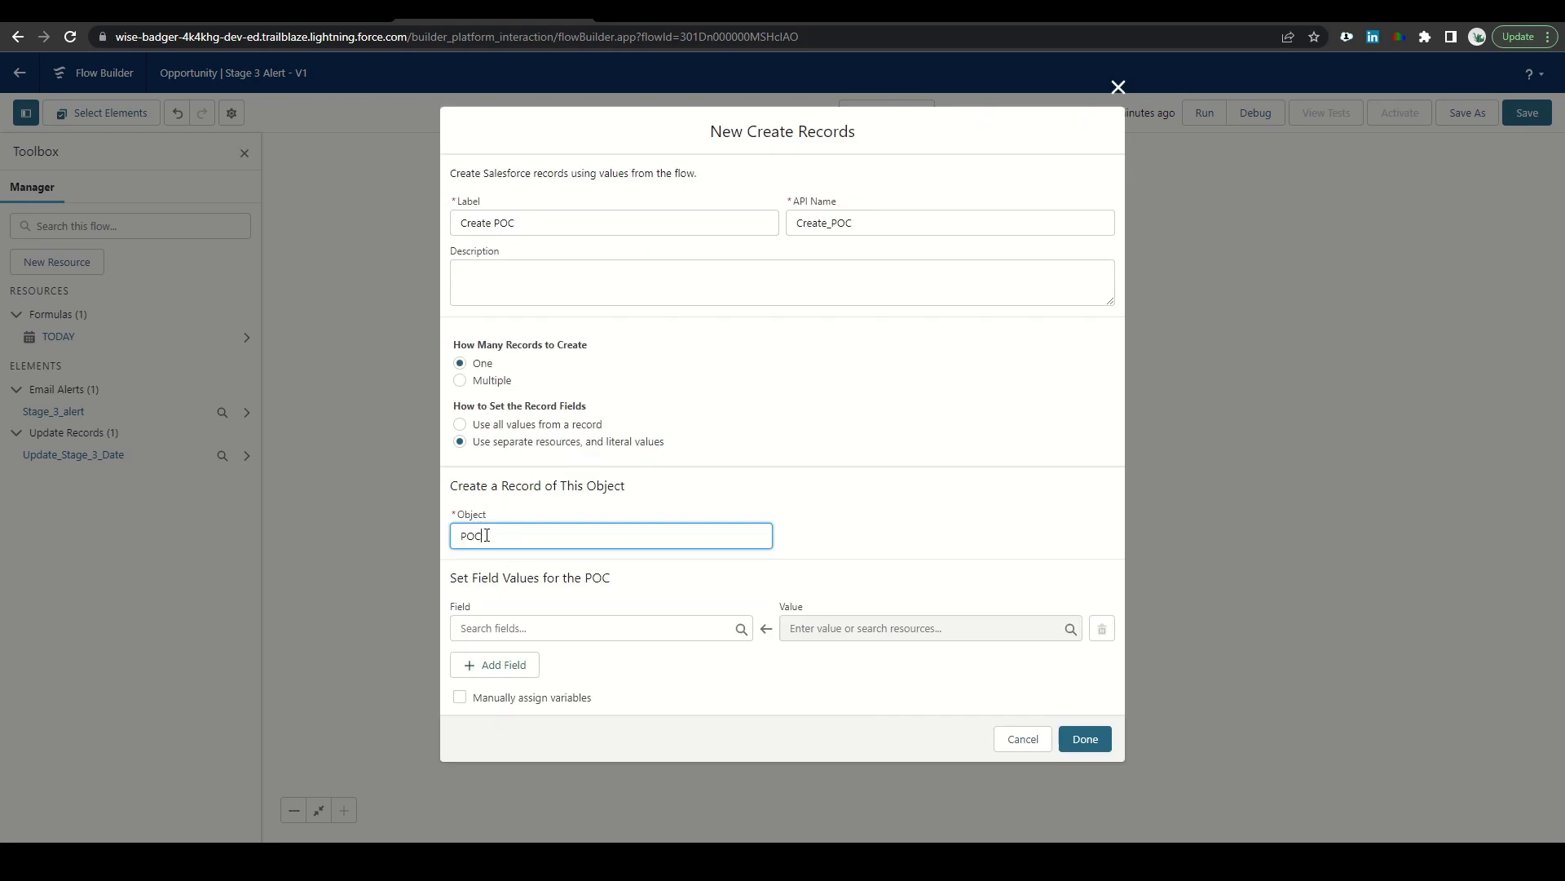
- Set the POC's OwnerId to the triggering opportunity's Sales Engineer user Id
click(539, 633)
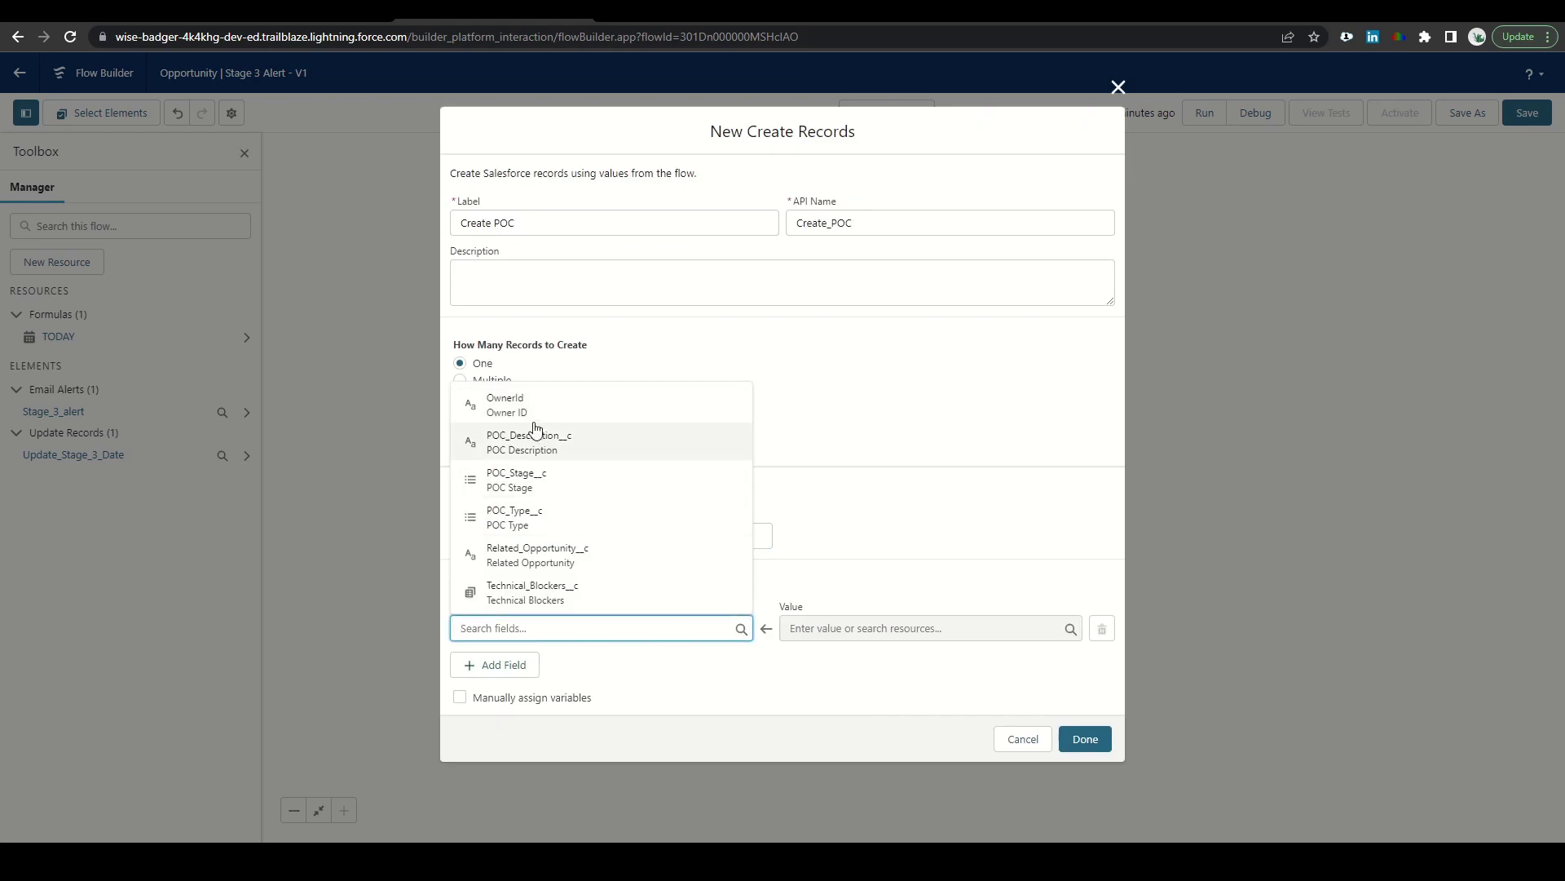
click(499, 403)
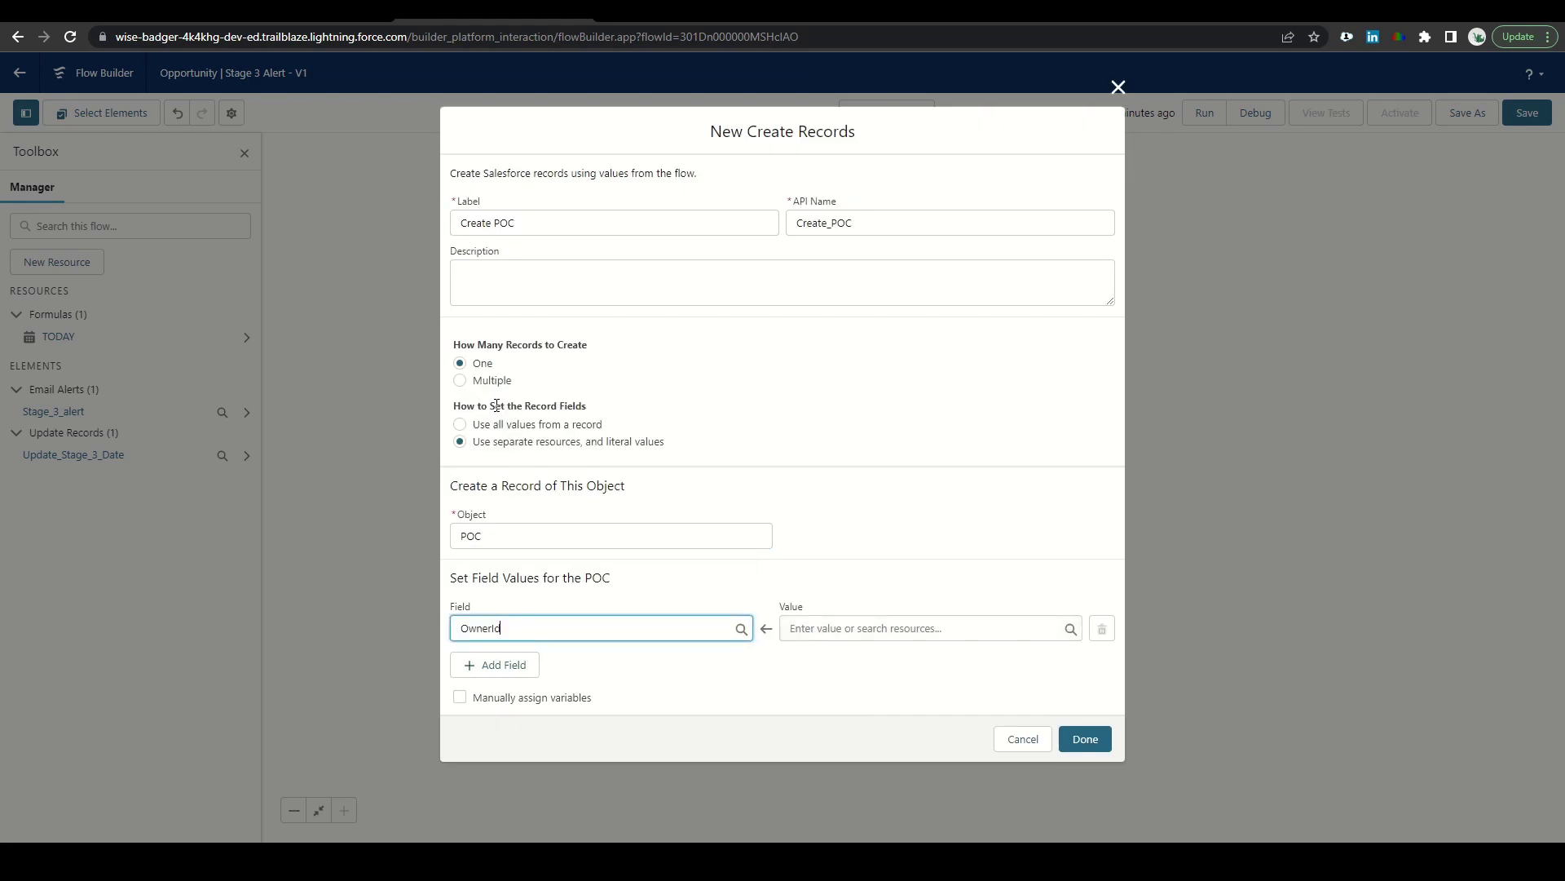
click(851, 629)
scroll(848, 481, down, 3)
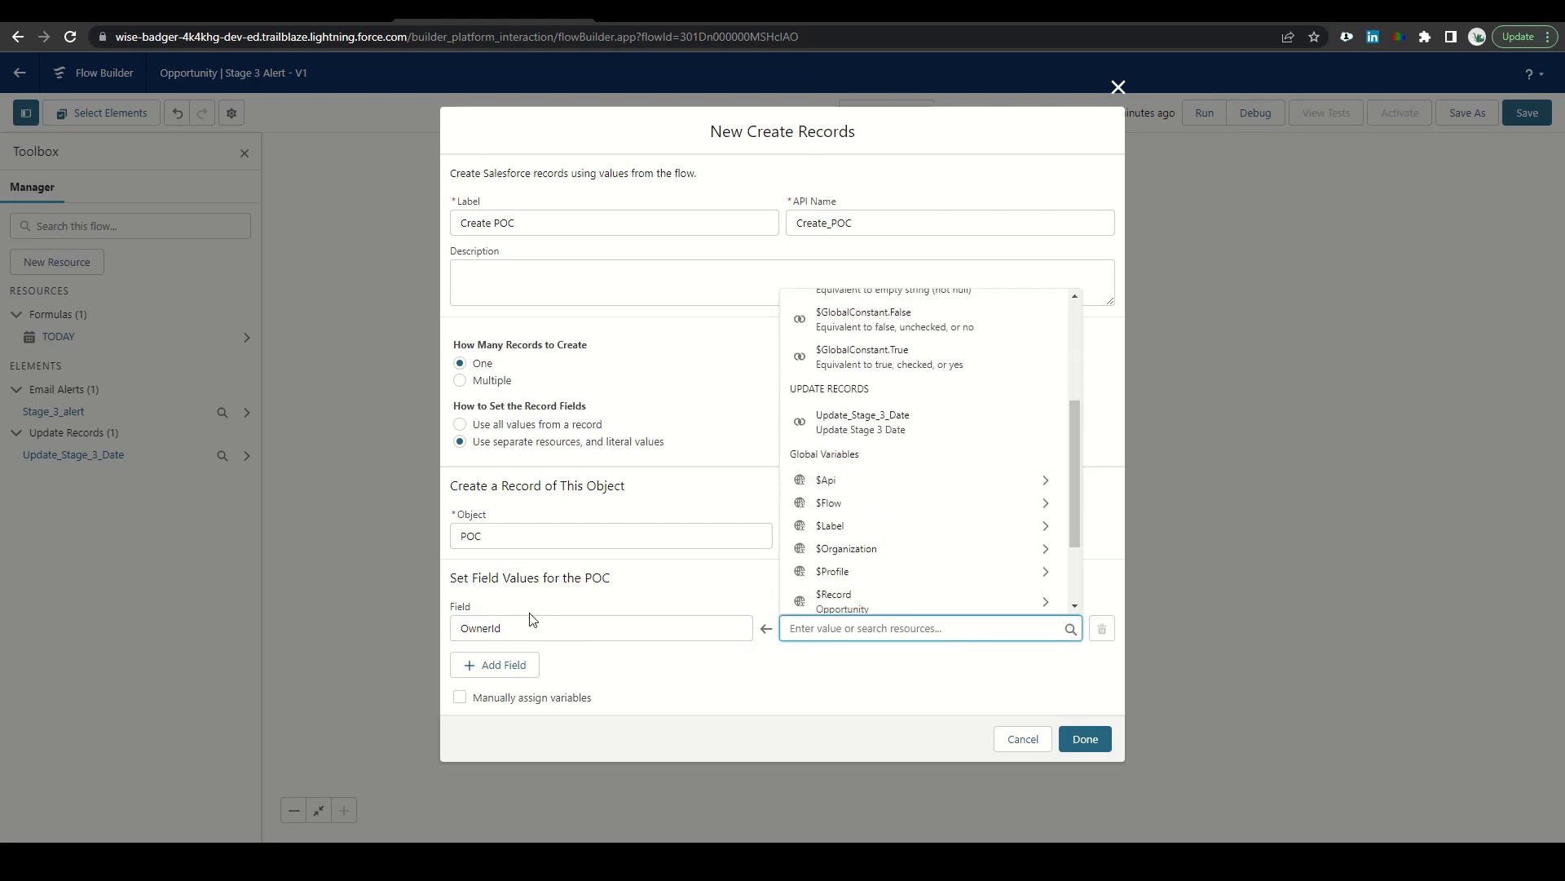
scroll(962, 513, down, 1)
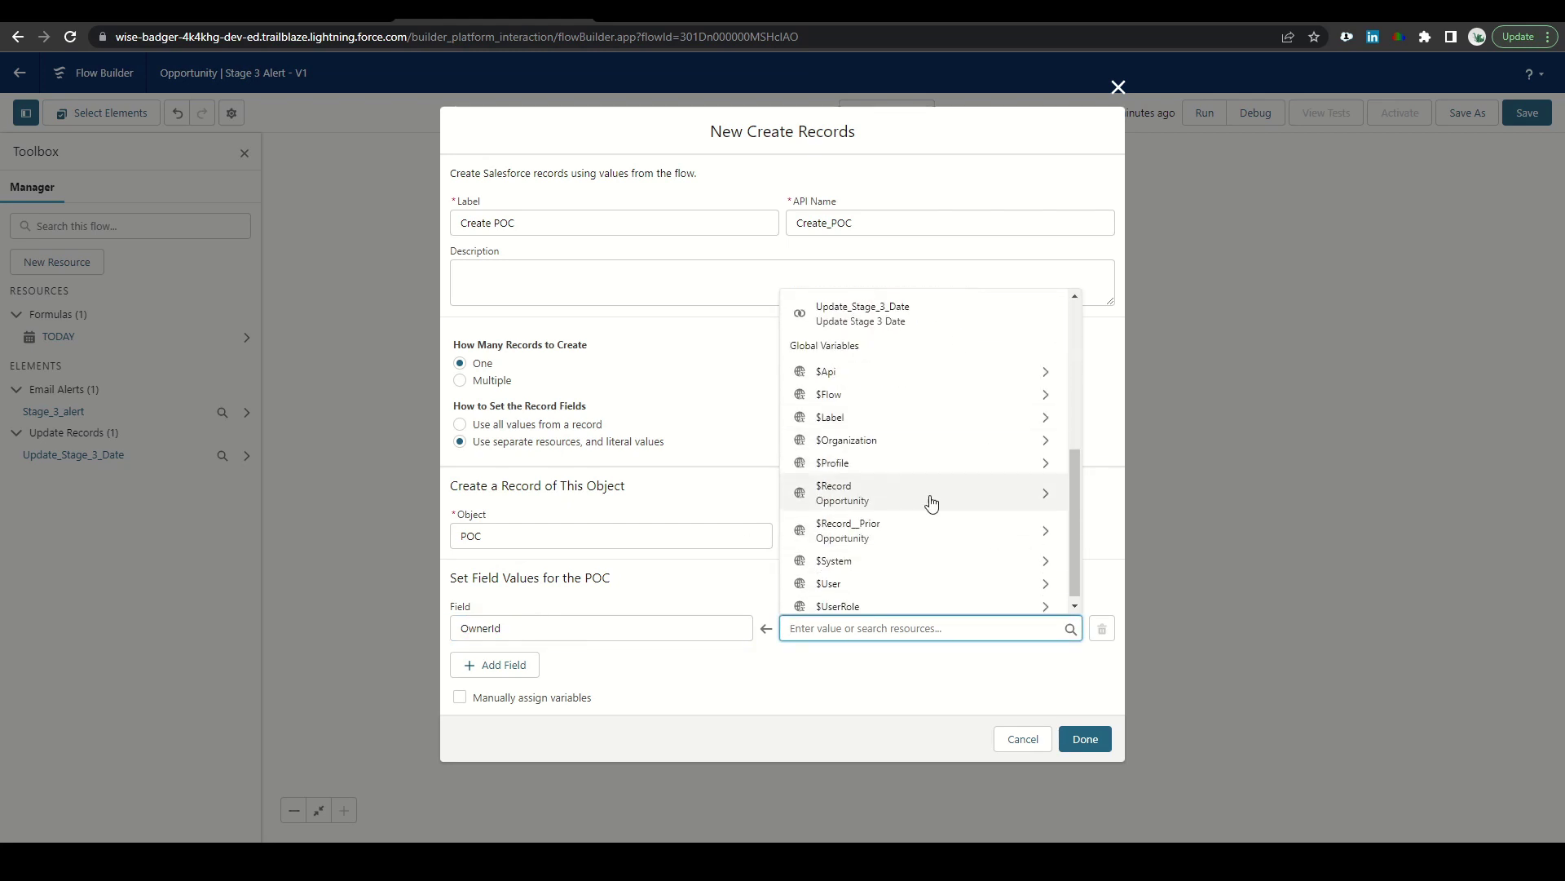
click(844, 504)
scroll(902, 518, down, 4)
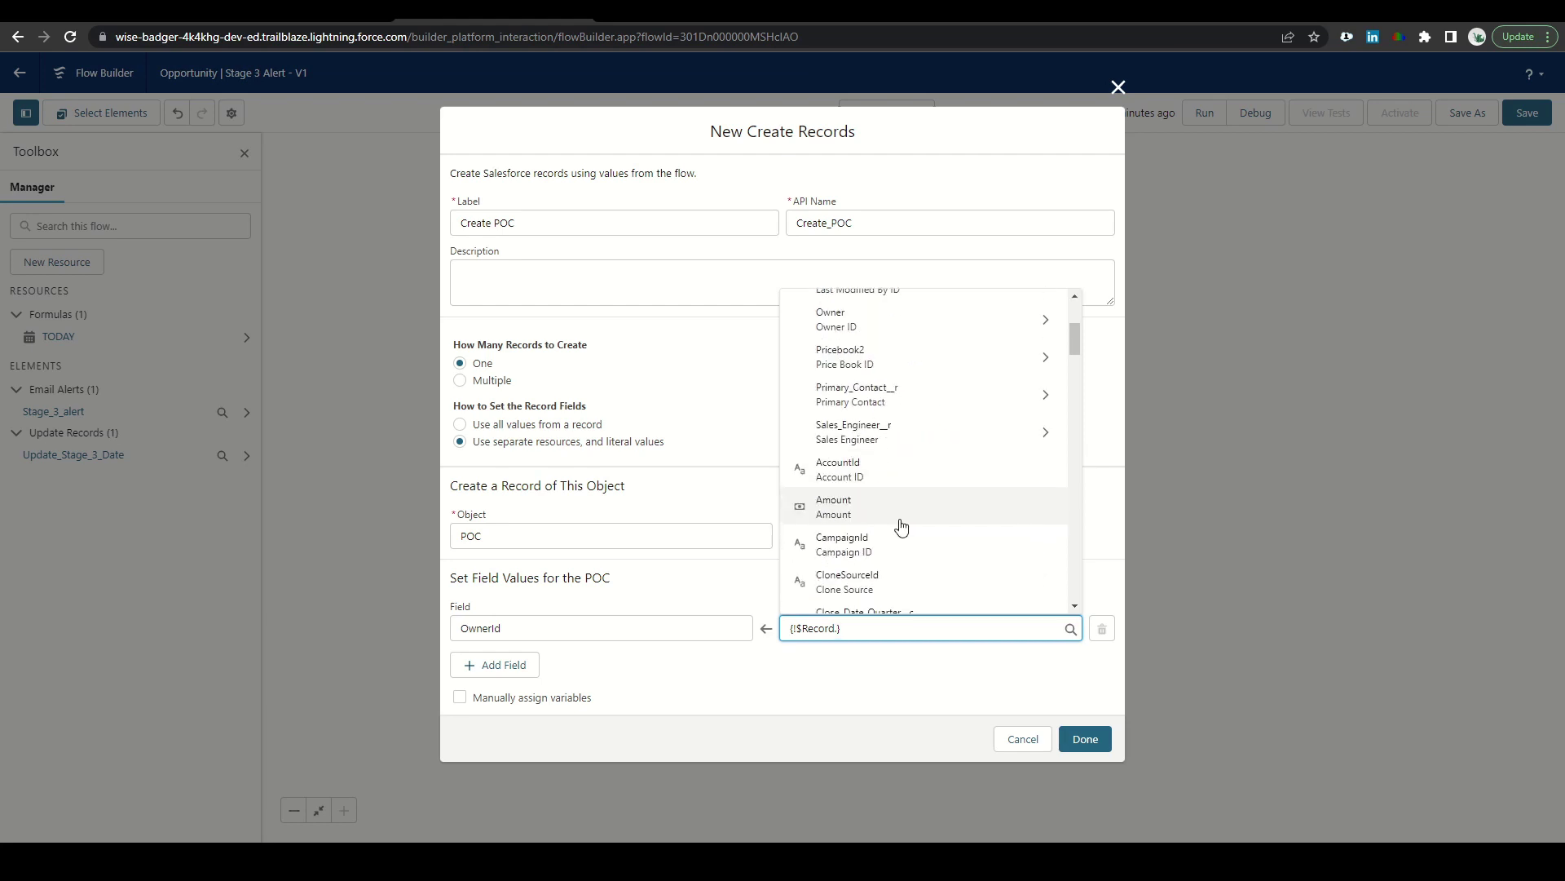
click(903, 434)
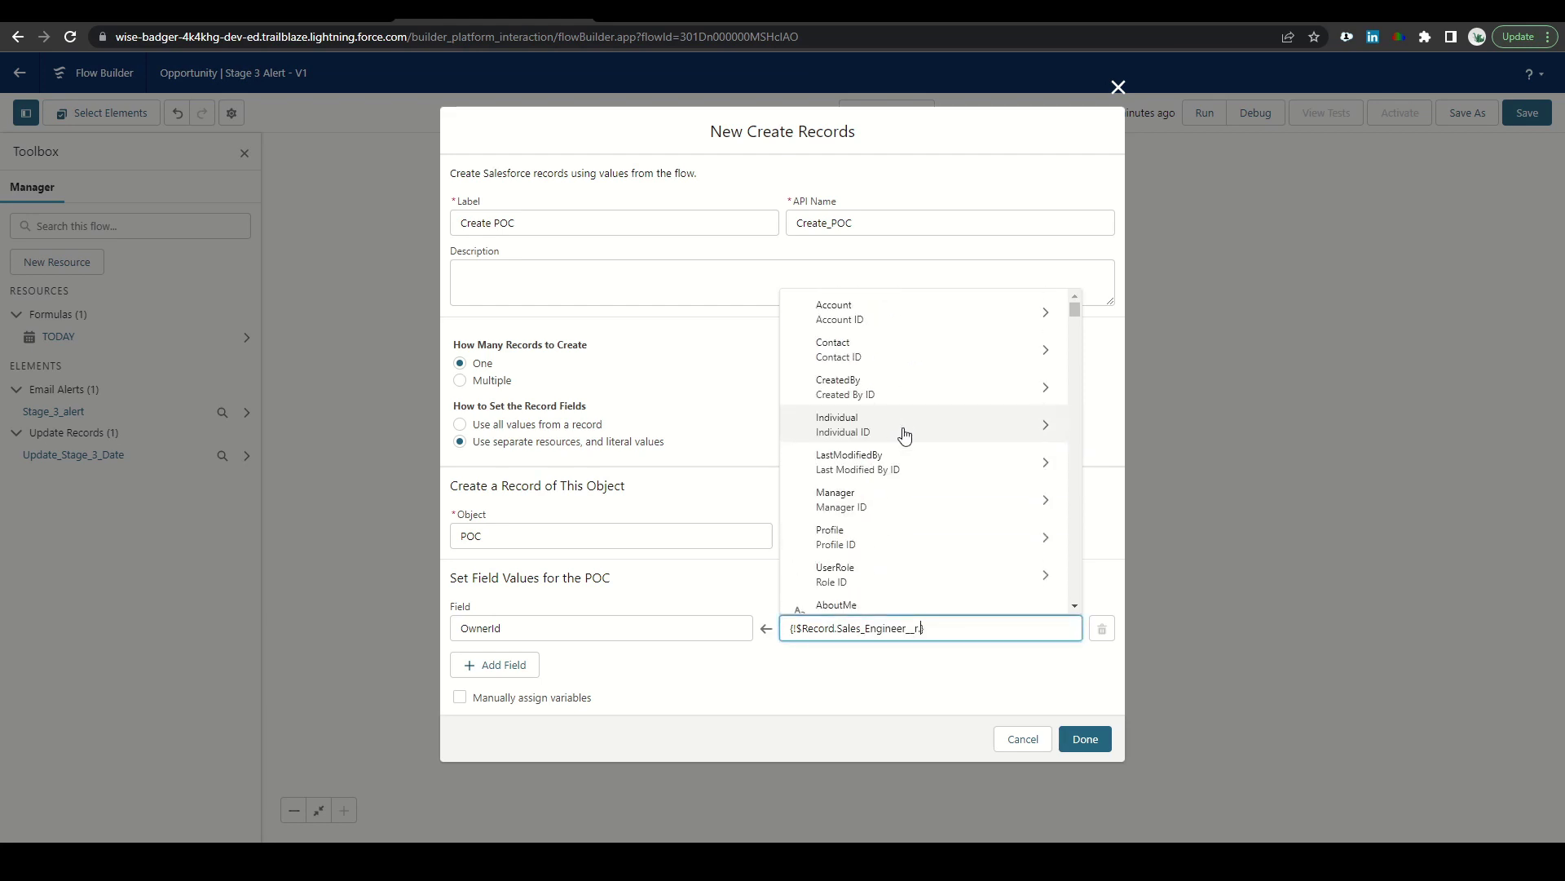
text(us)
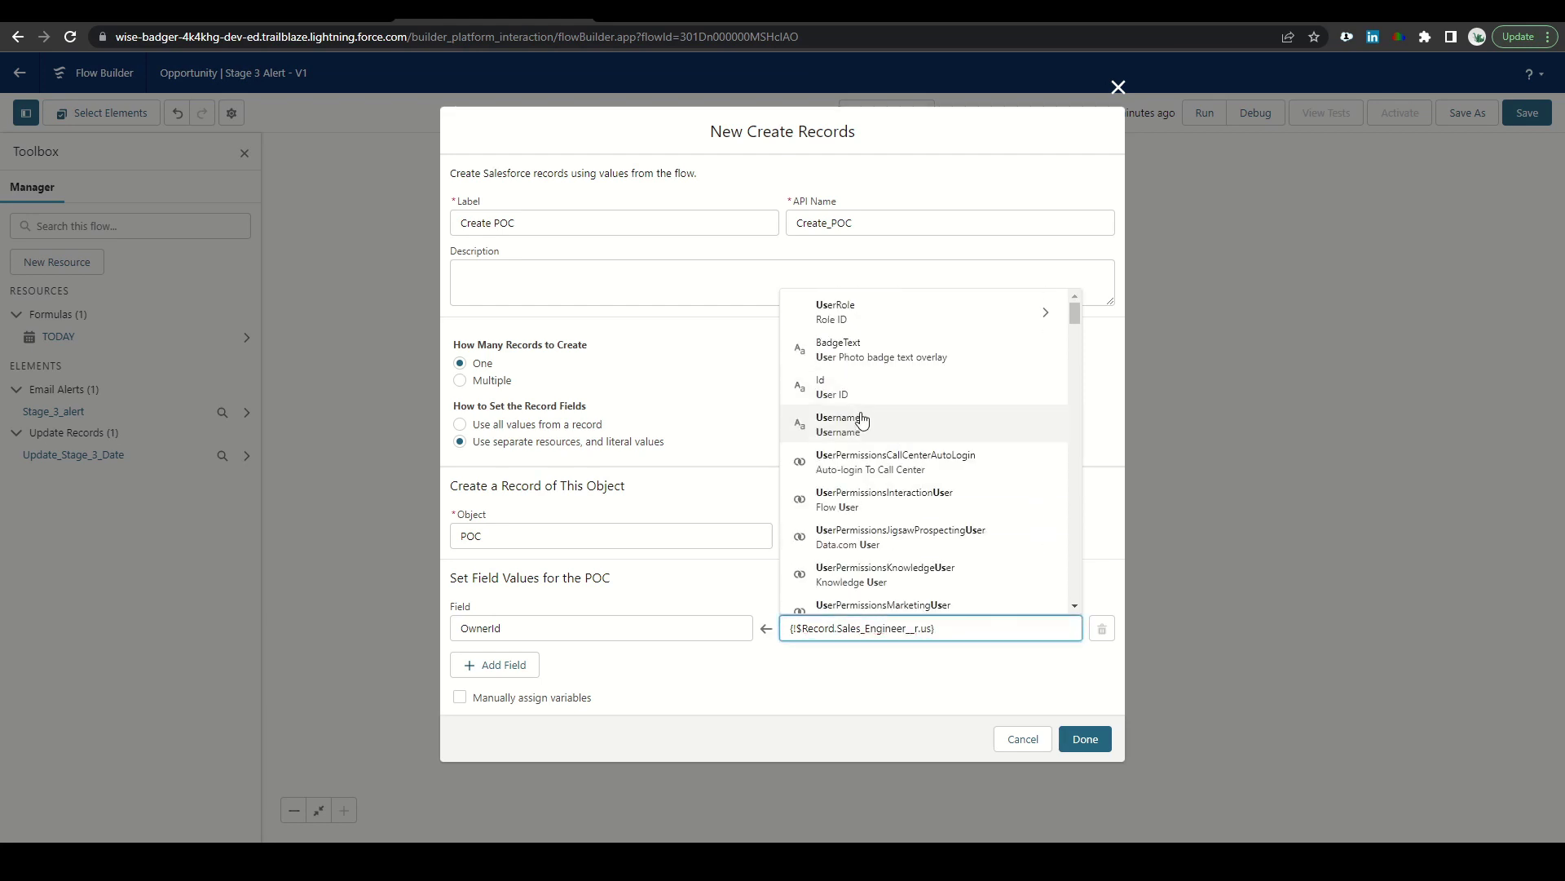
click(827, 393)
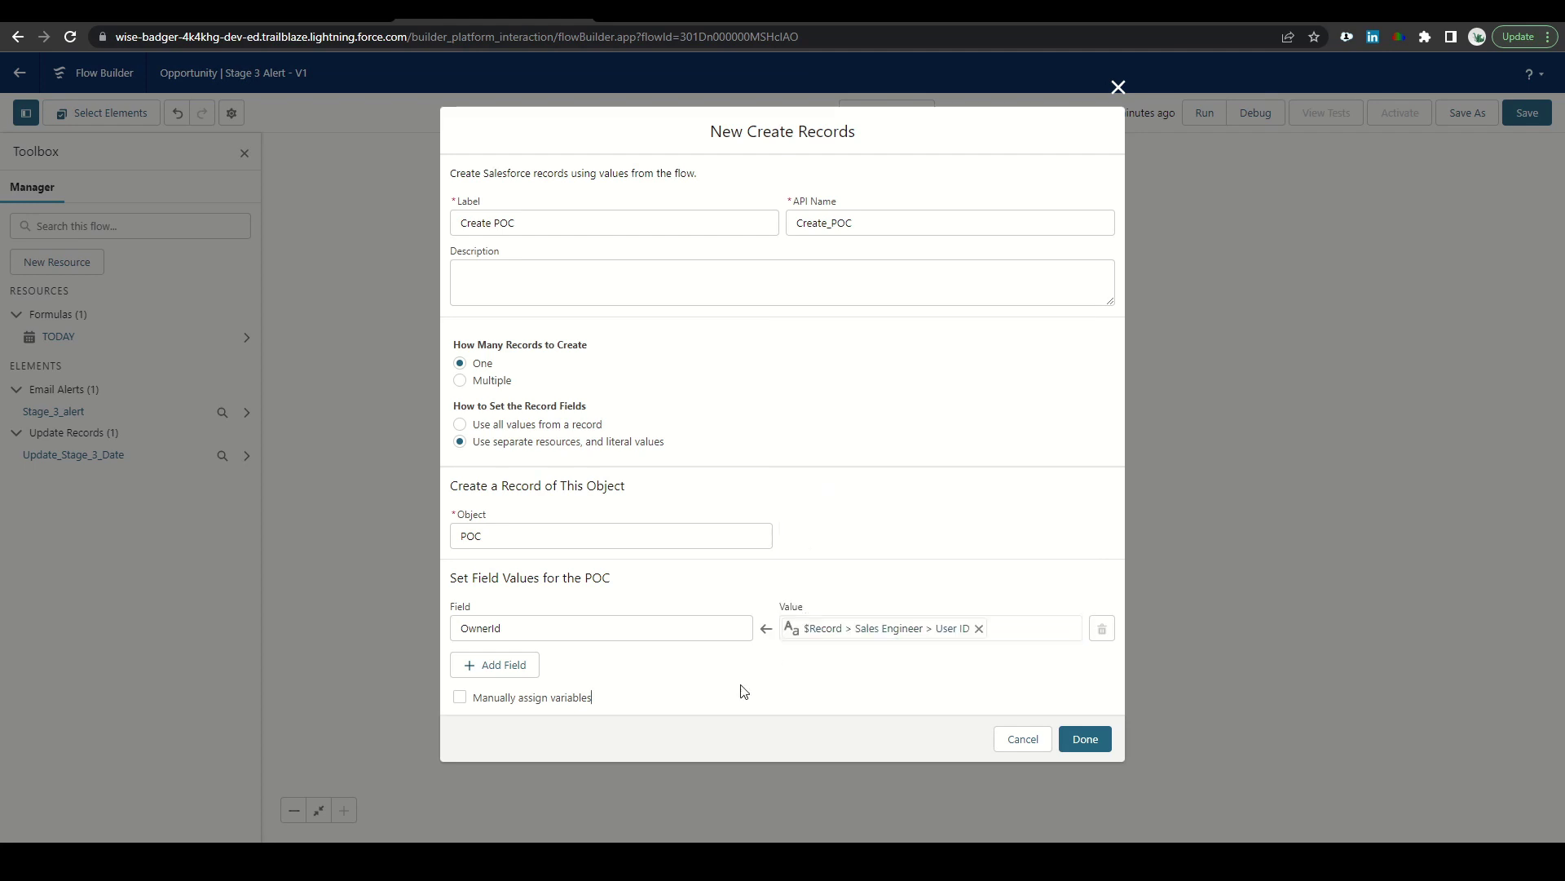
- Map Related_Opportunity__c to the triggering opportunity's Id and finish the Create POC element
click(499, 665)
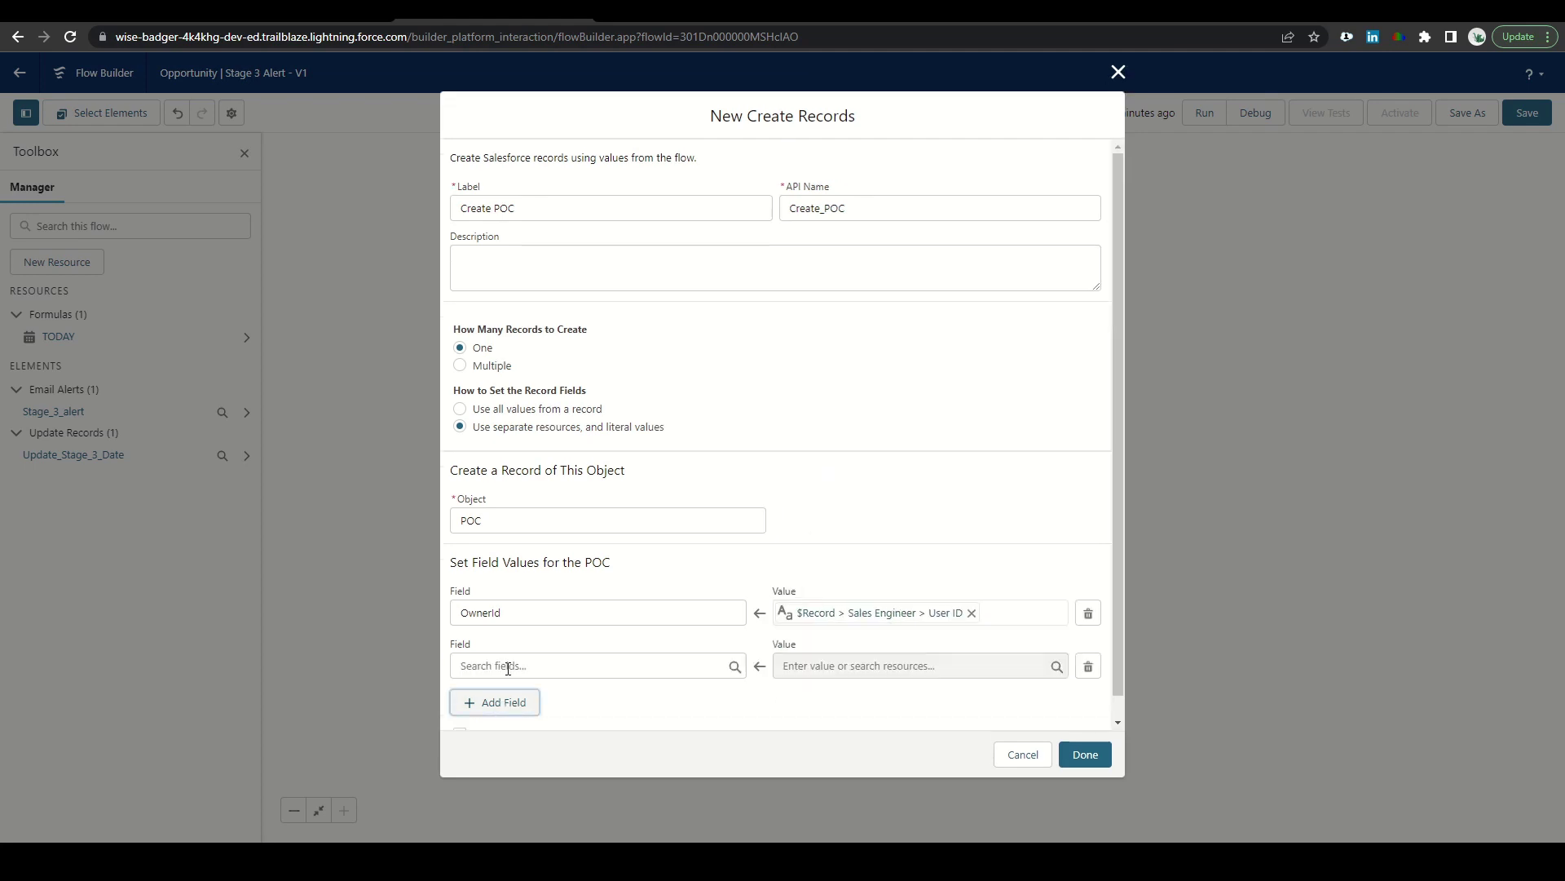
click(555, 668)
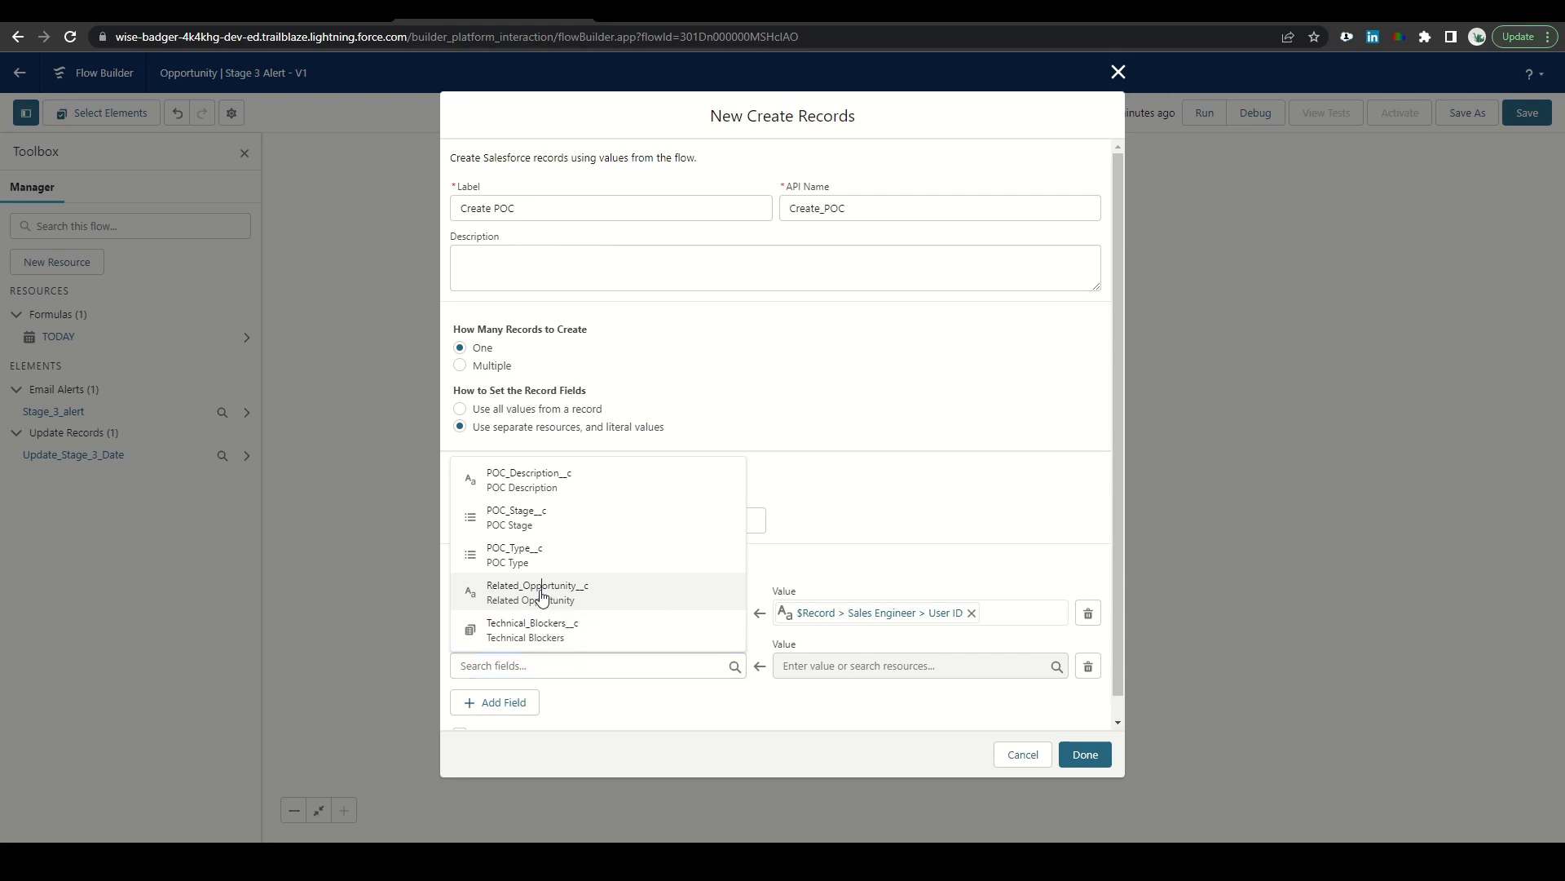
click(542, 596)
click(861, 667)
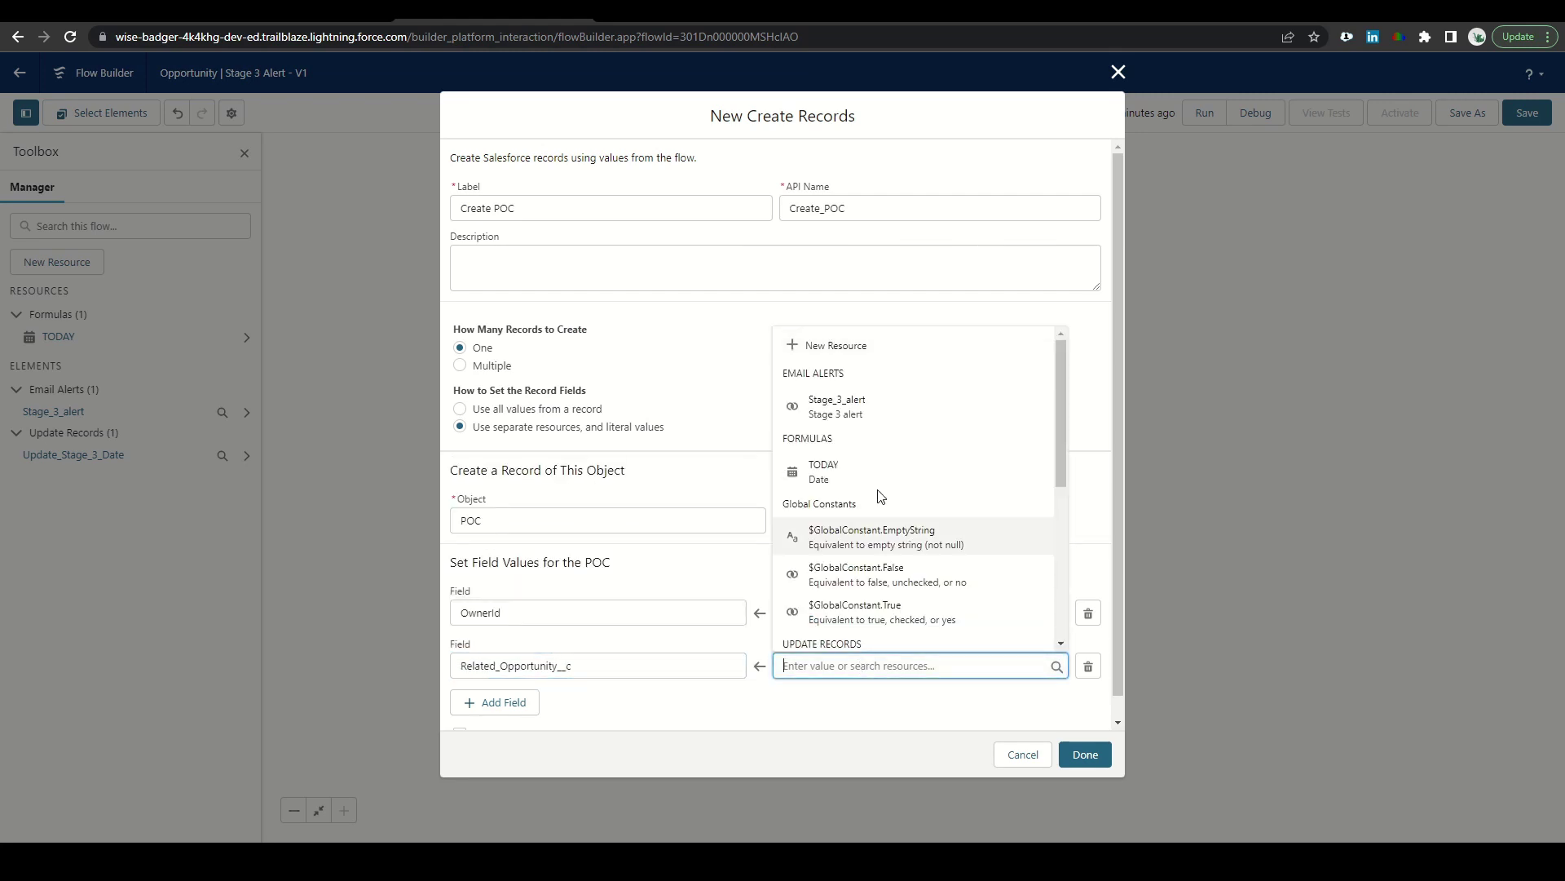
scroll(893, 538, down, 5)
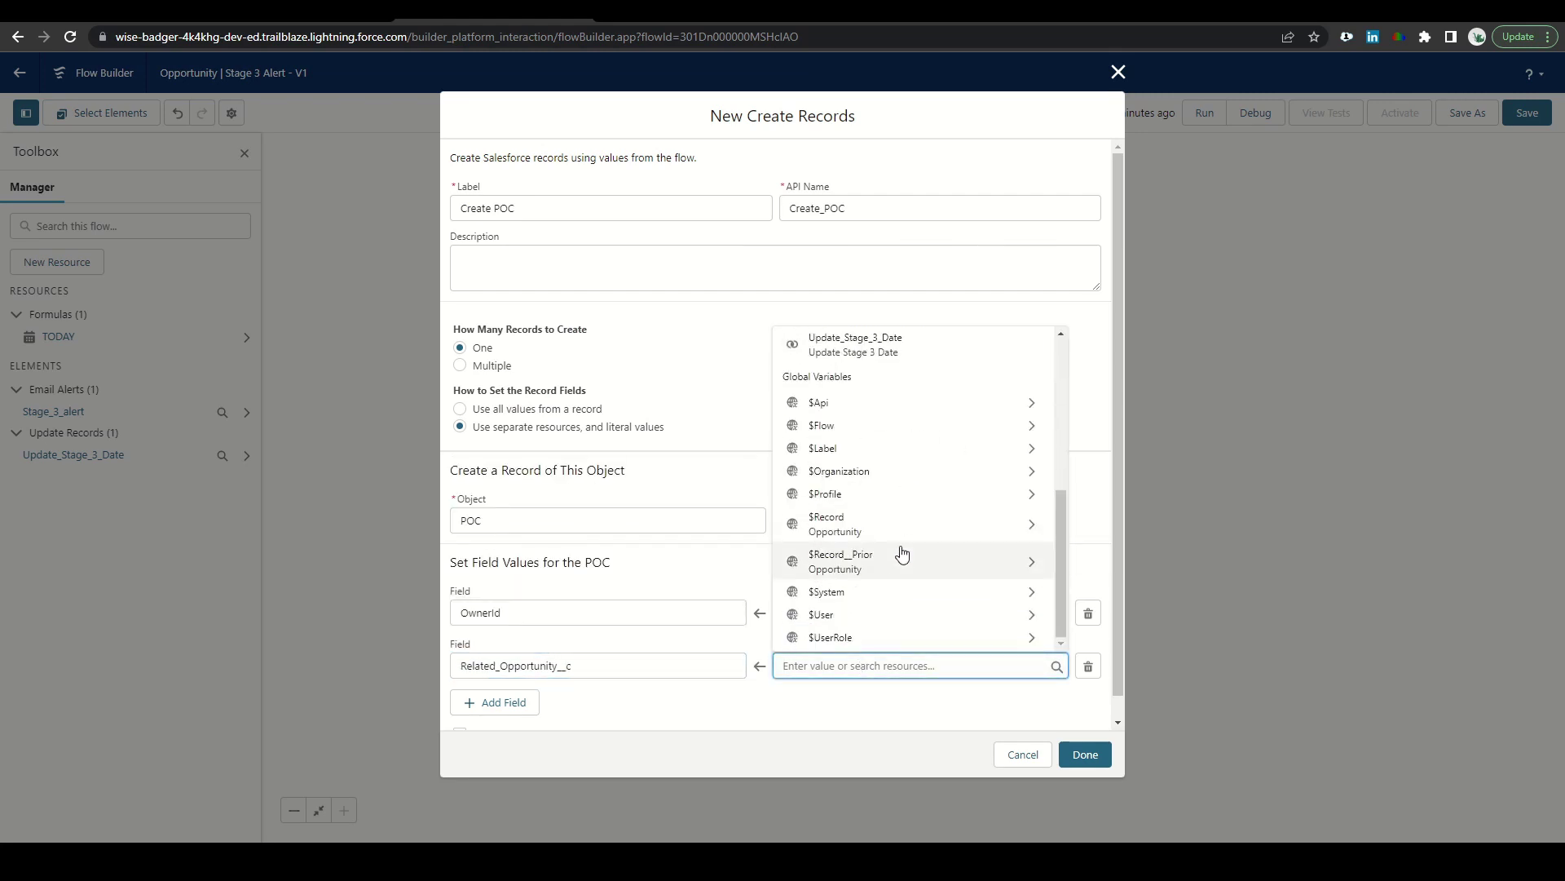
click(826, 524)
text(id)
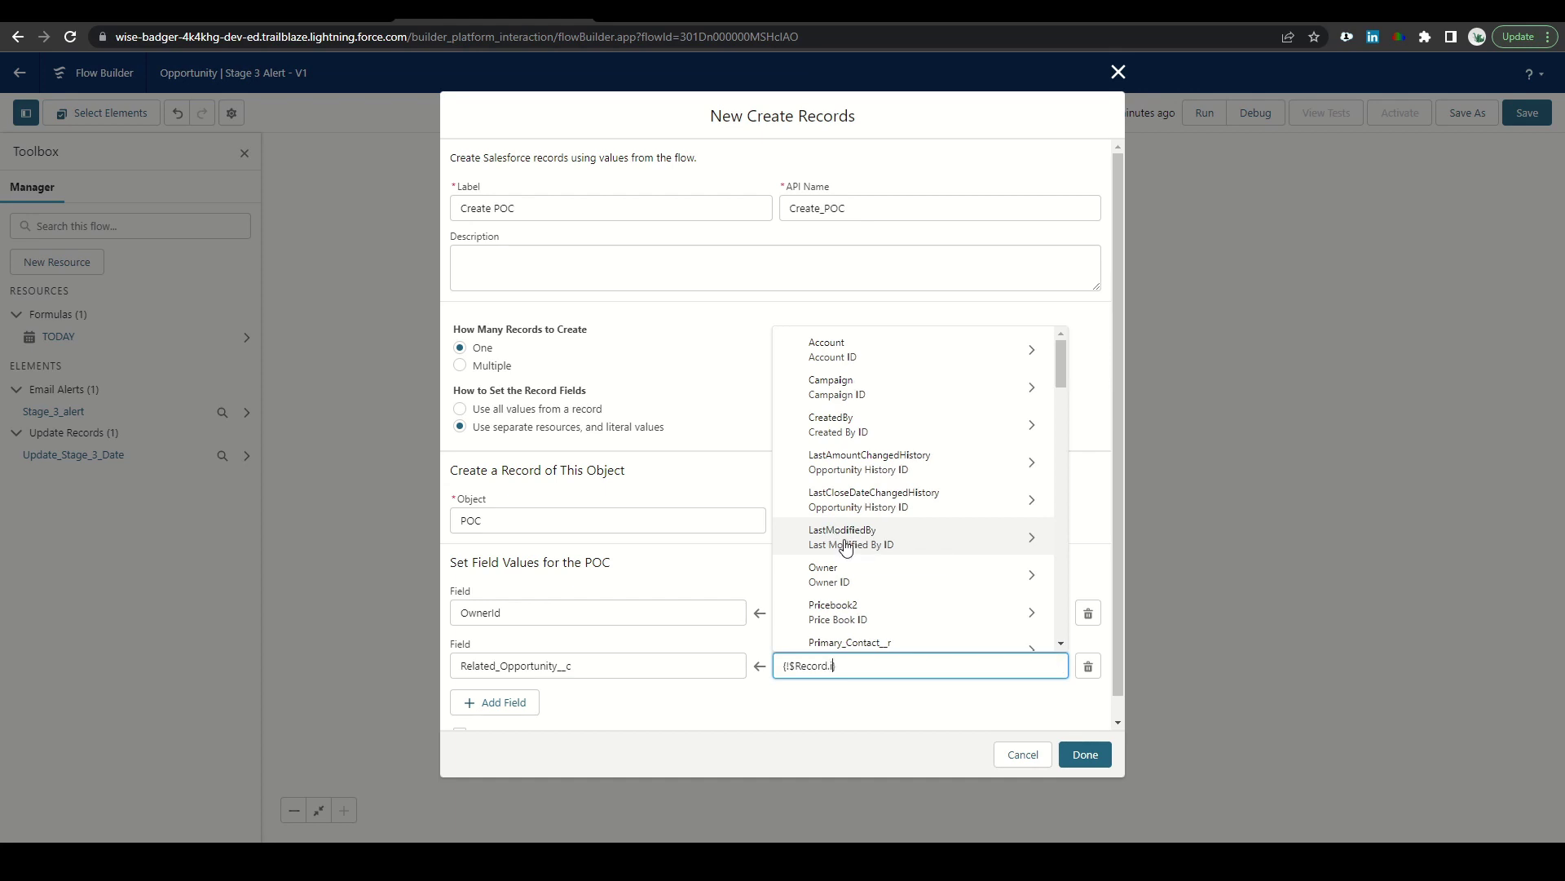
drag(1057, 424, 1044, 550)
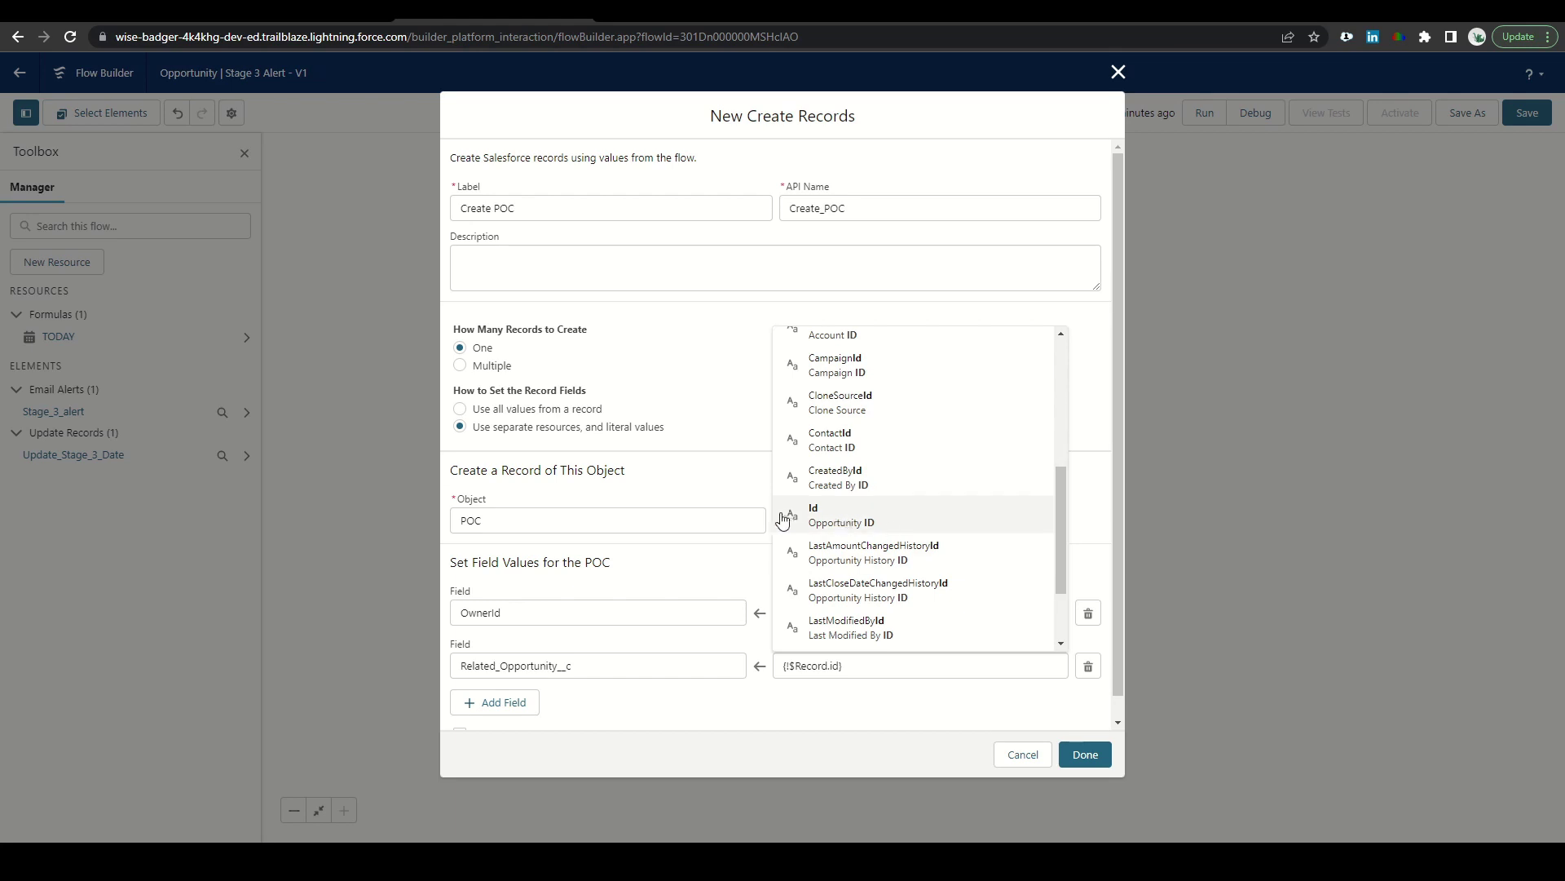
click(814, 517)
click(1085, 754)
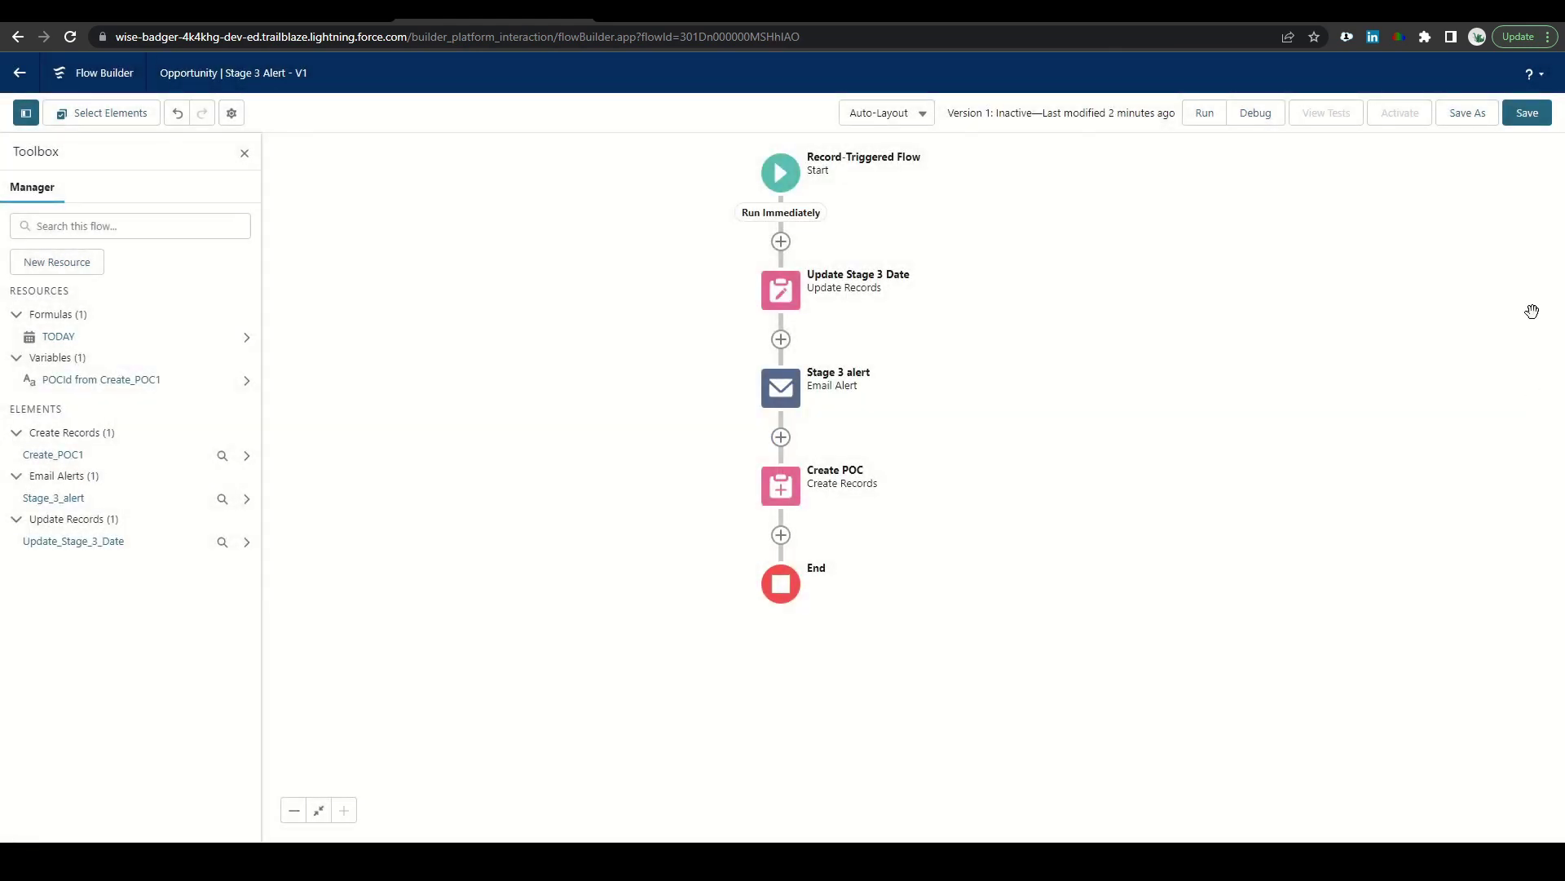
- Save the Opportunity | Stage 3 Alert flow and activate it as Version 2
click(1527, 115)
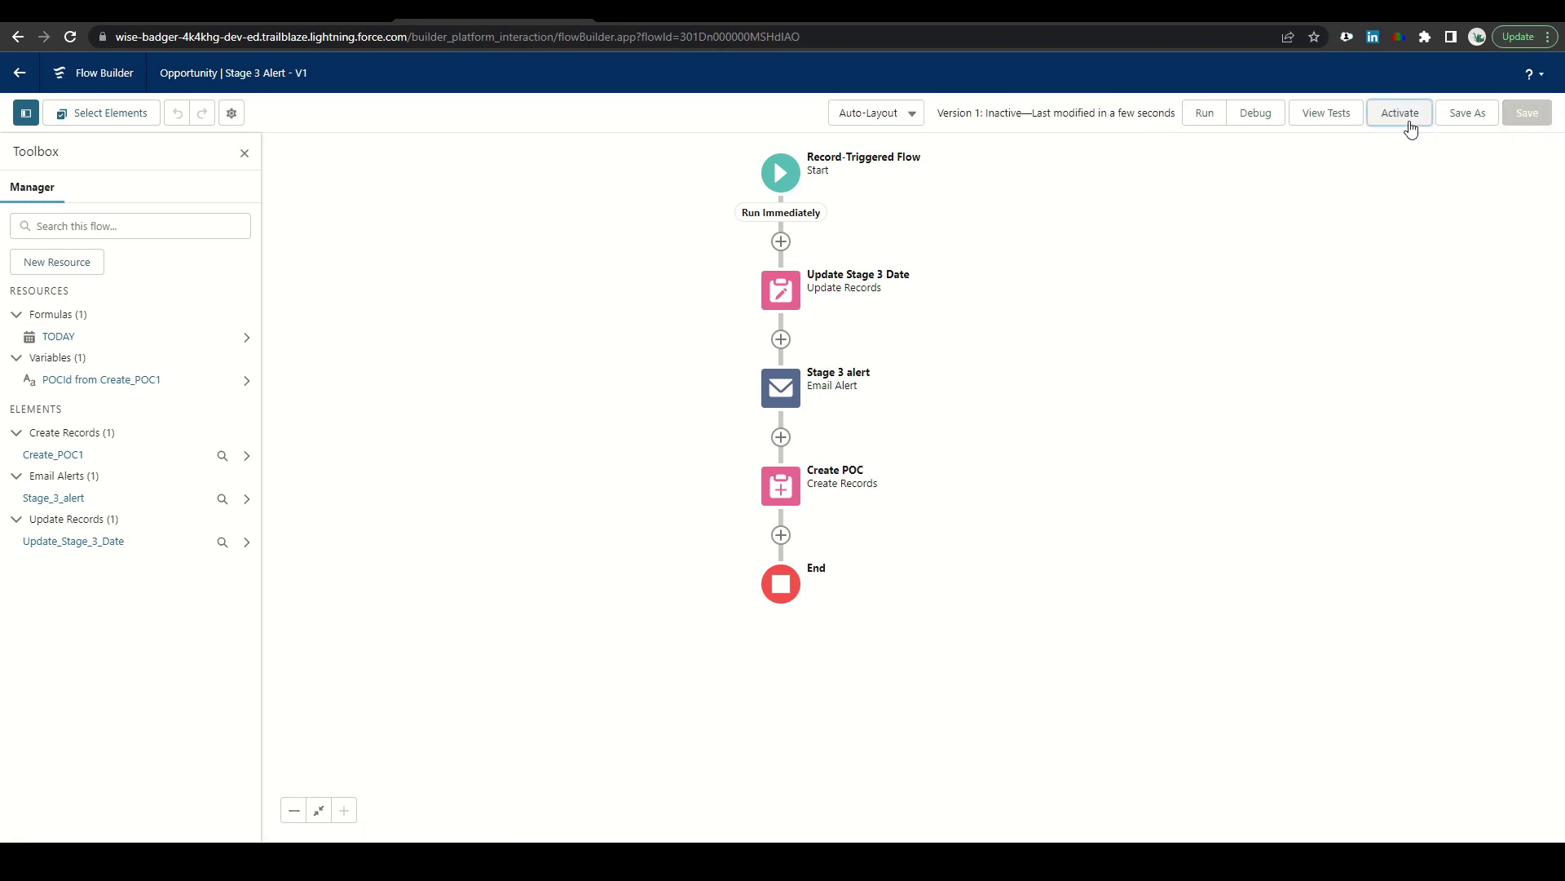
click(1400, 114)
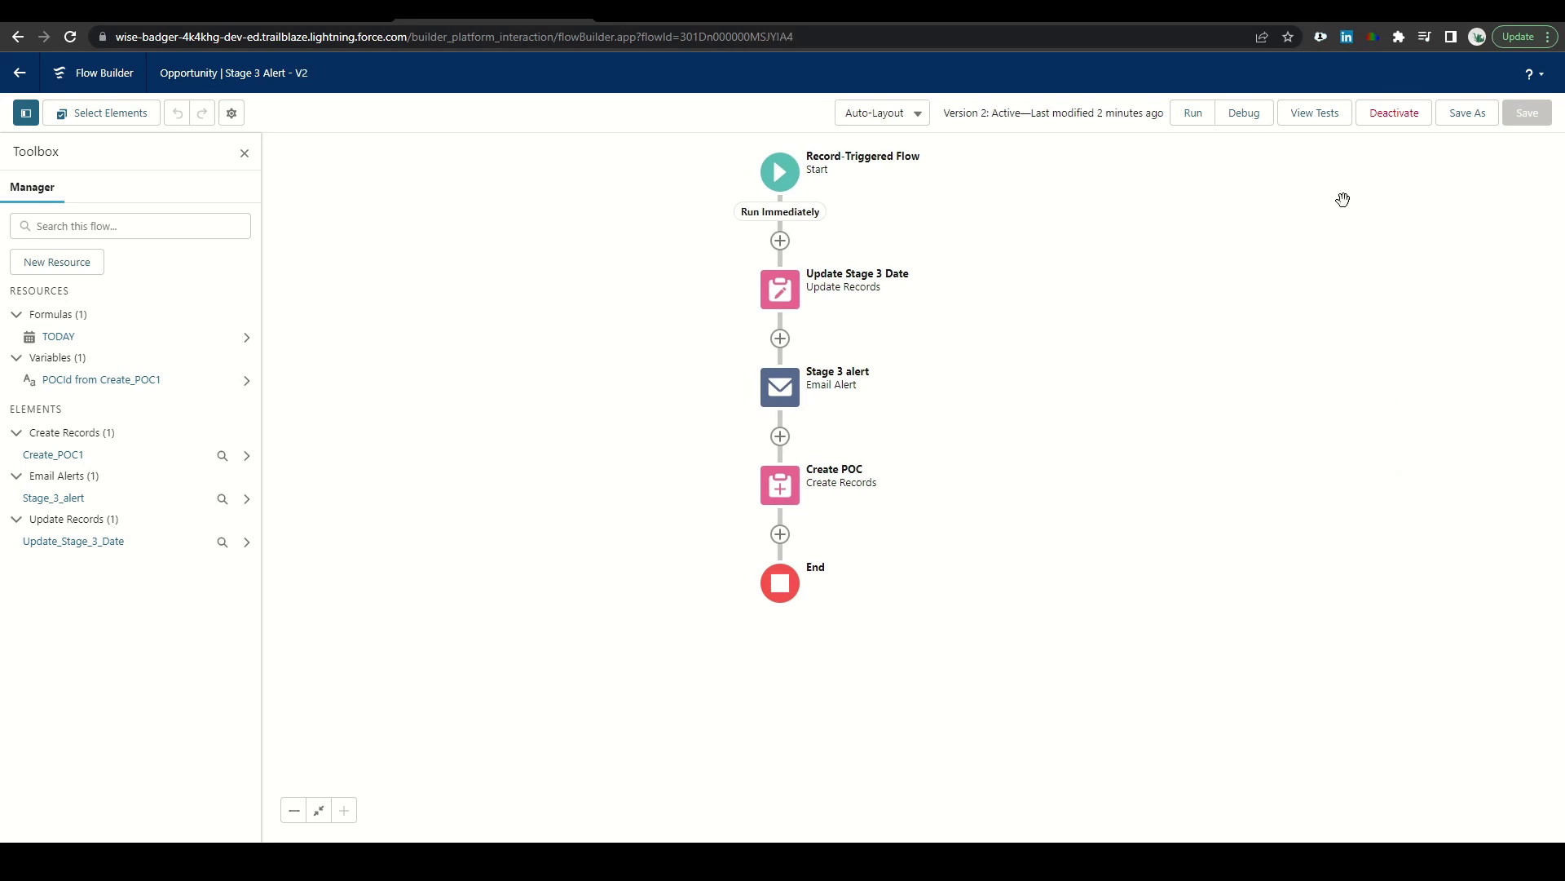
- Start a new flow test named 'Stage 3 Test'
click(1326, 113)
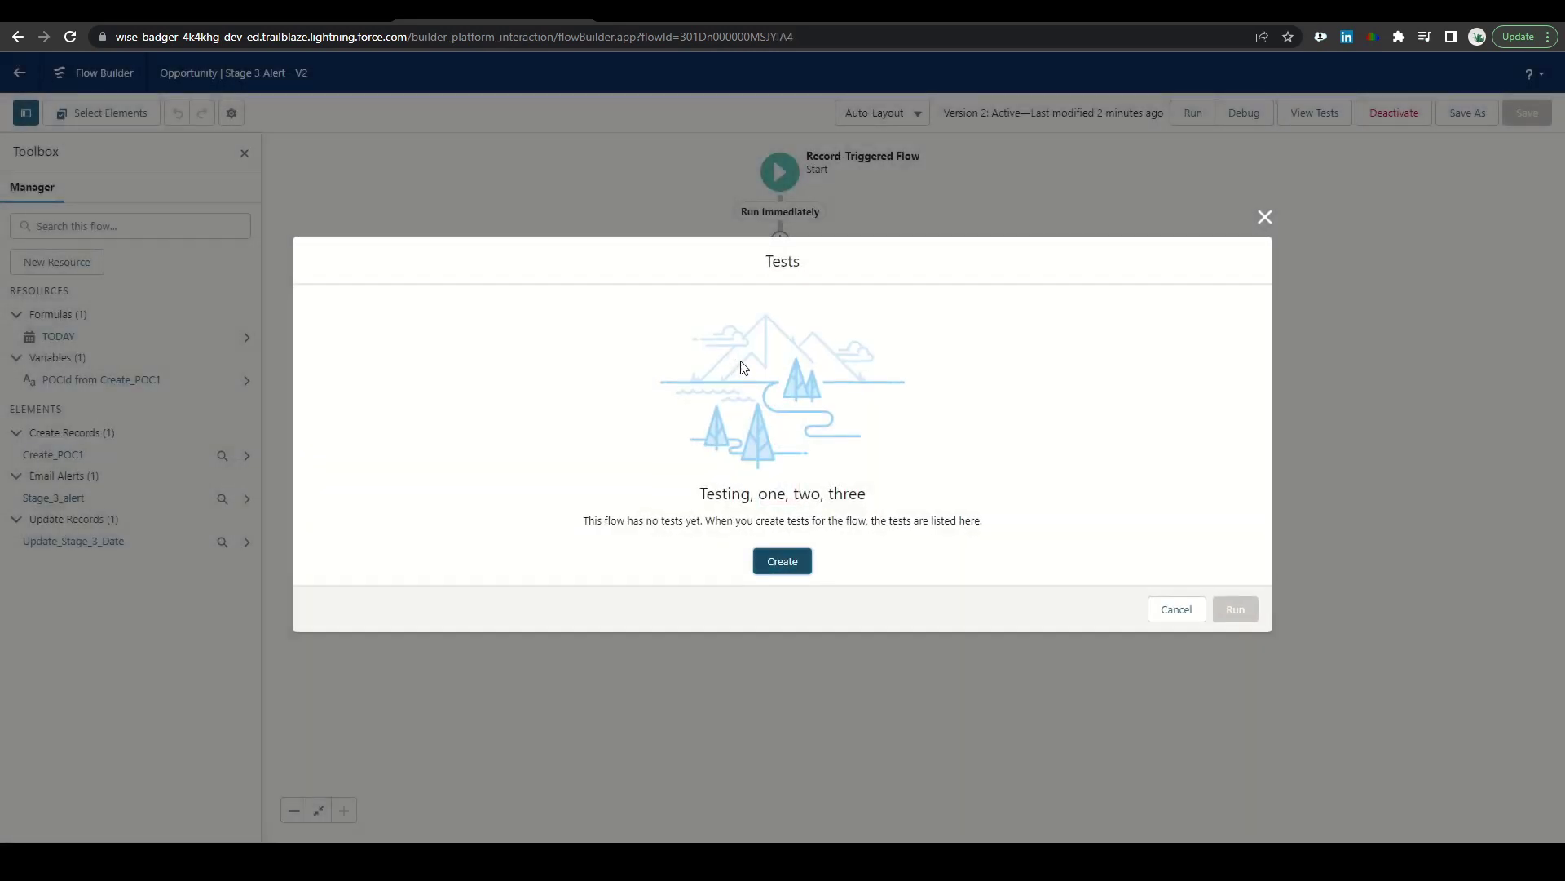
click(787, 570)
click(570, 278)
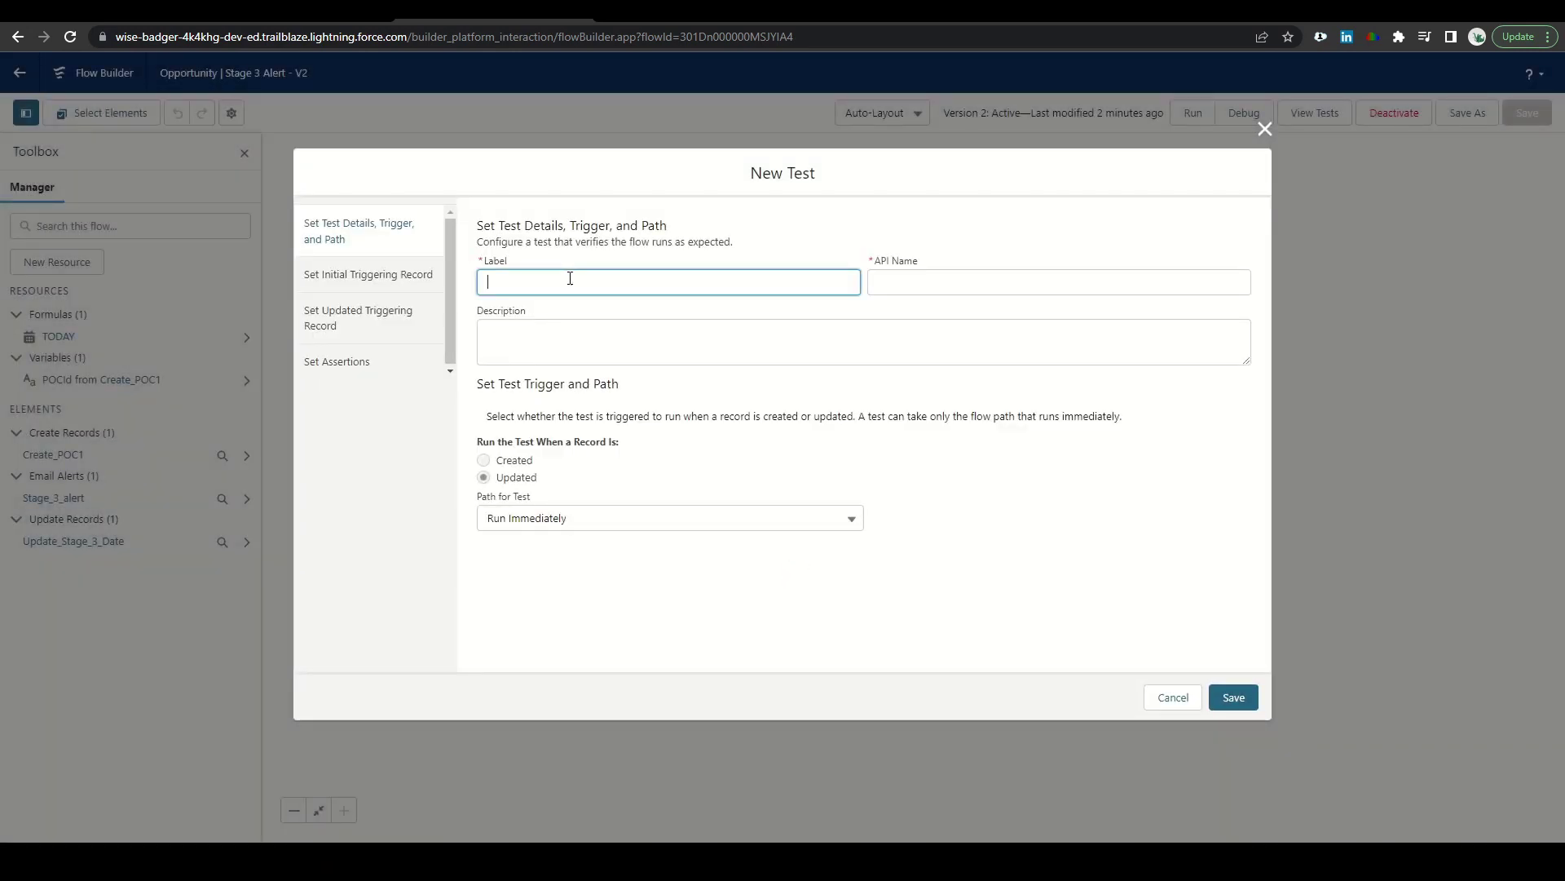
text(Stage 3 Test)
- Use the Dickenson plc opportunity as the initial record and update its Stage to 3 - Value Proposition
click(351, 277)
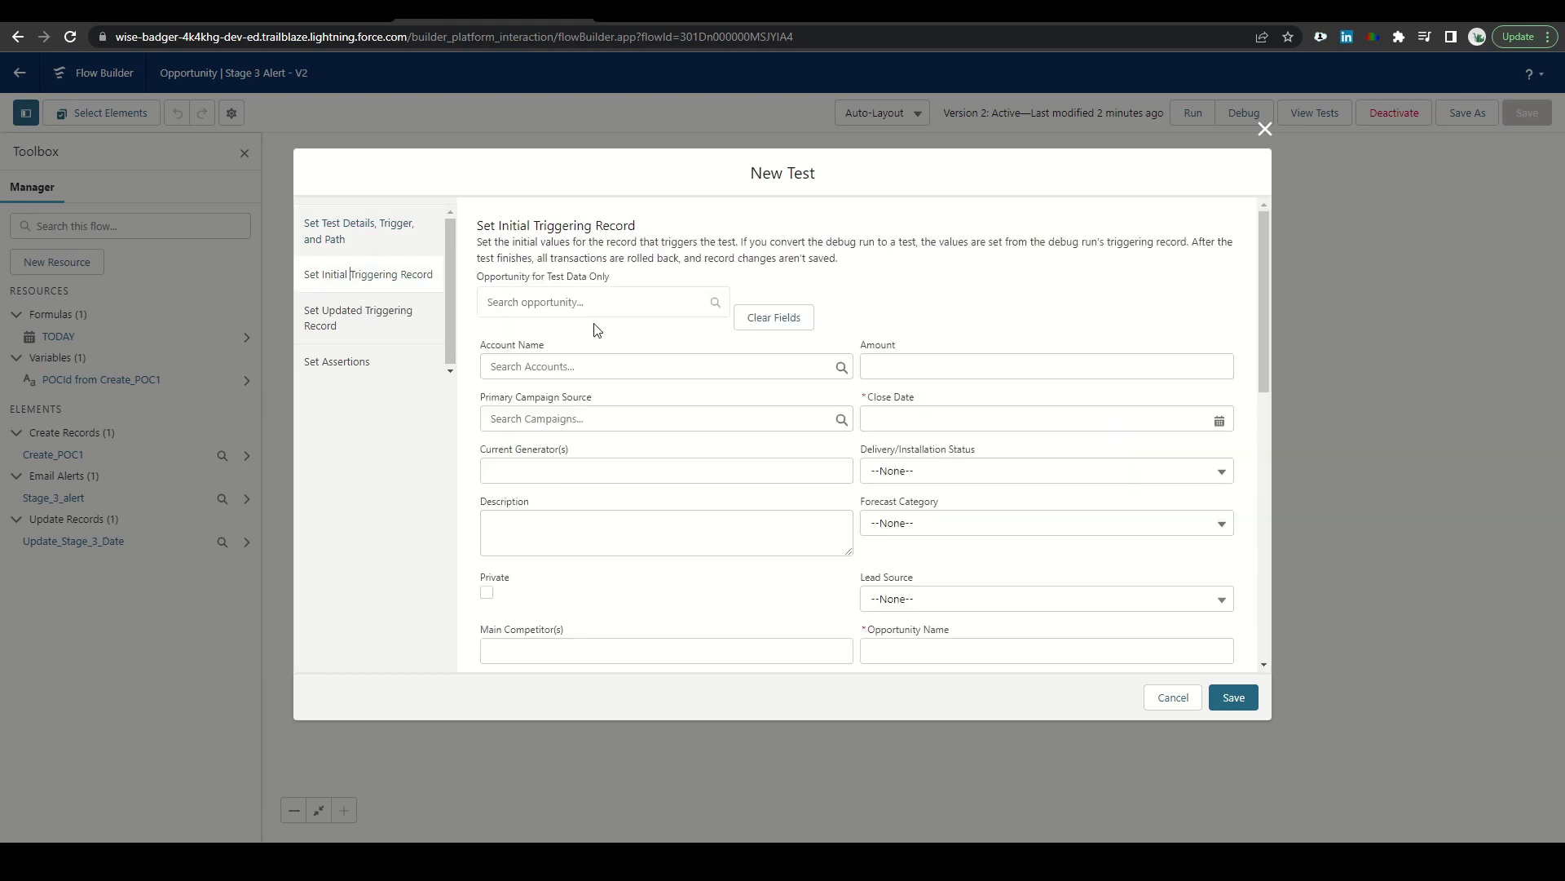
click(595, 303)
click(559, 462)
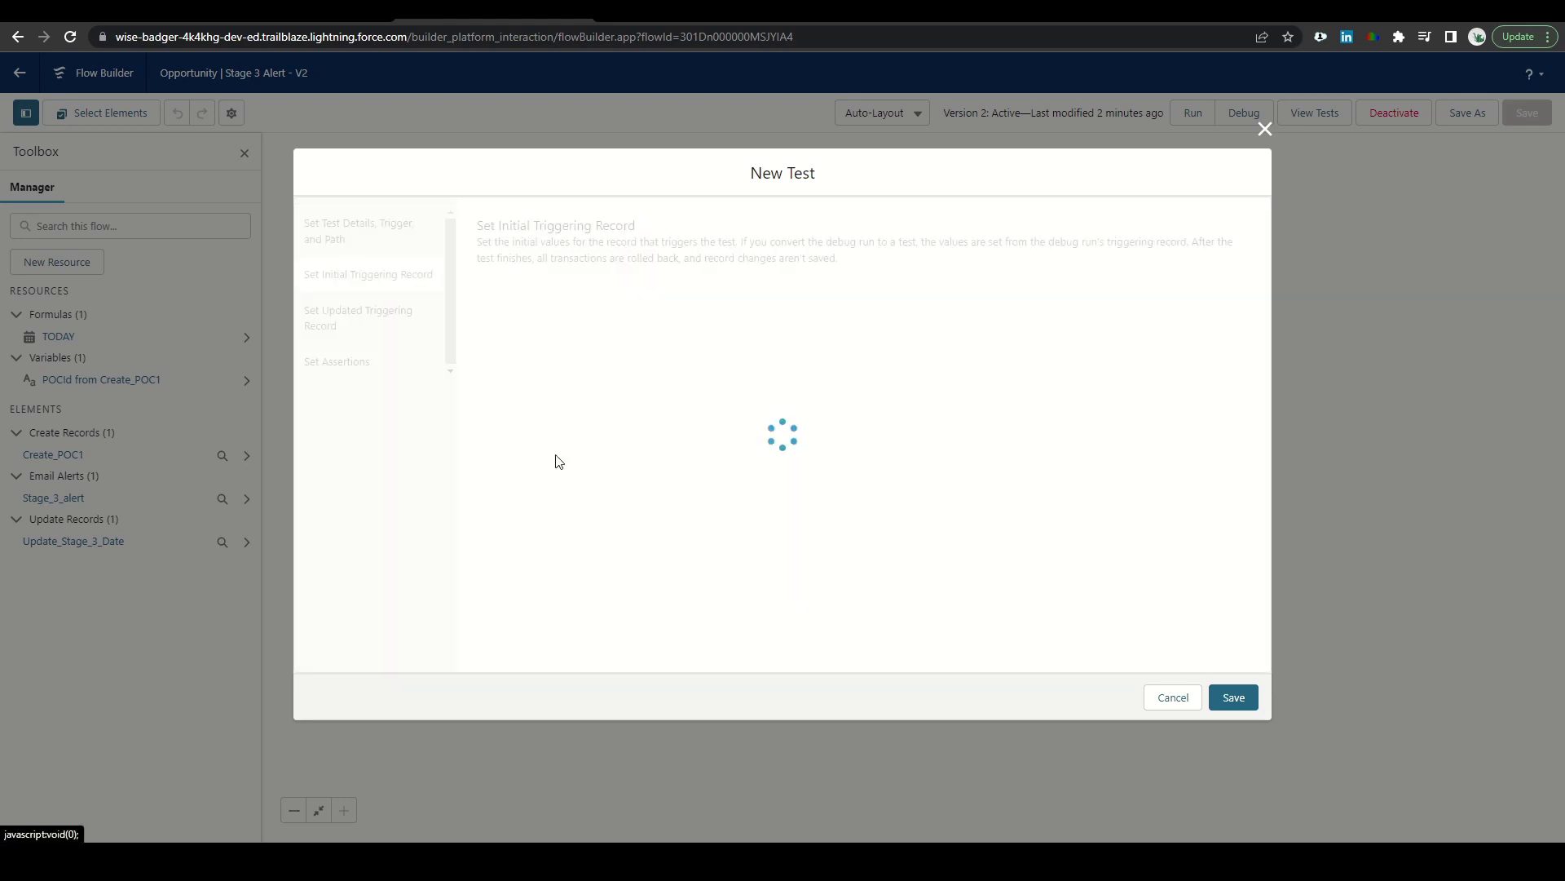
scroll(542, 569, down, 10)
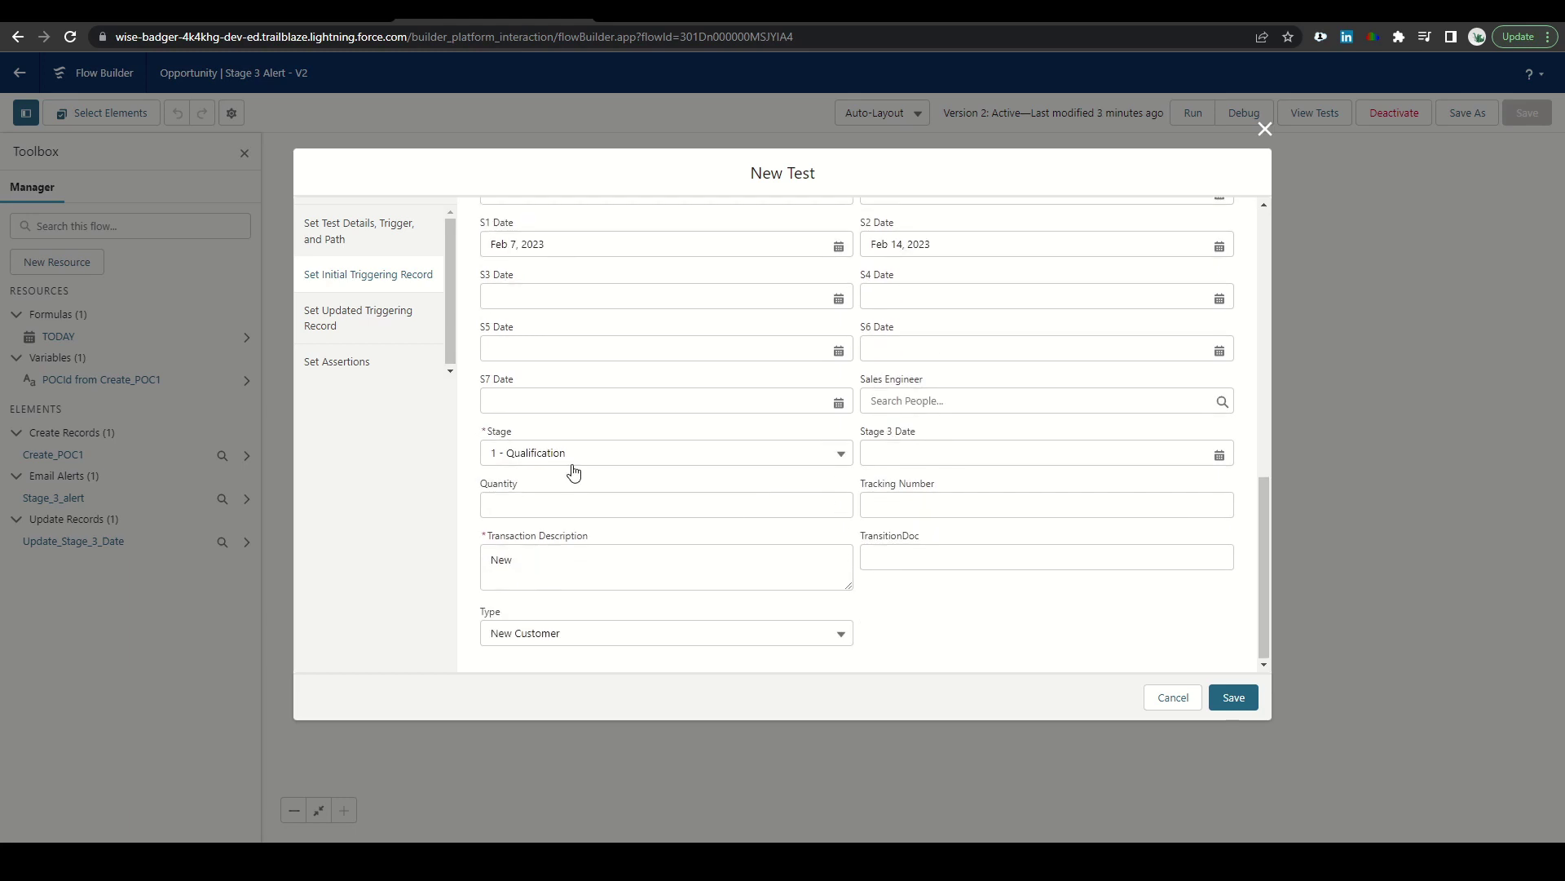
click(389, 316)
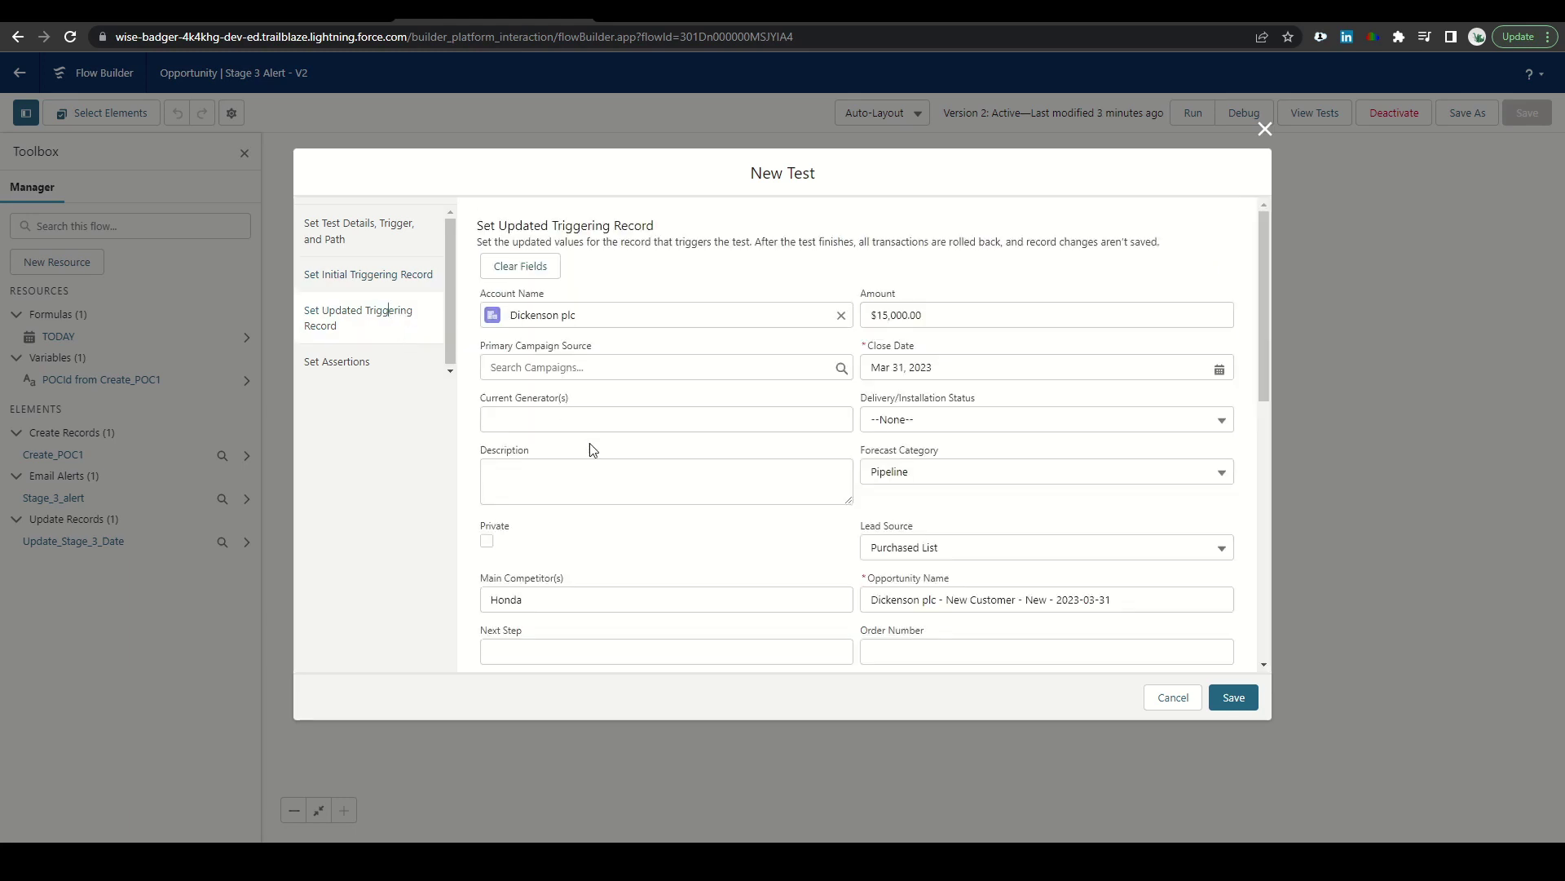
scroll(591, 449, down, 10)
click(568, 462)
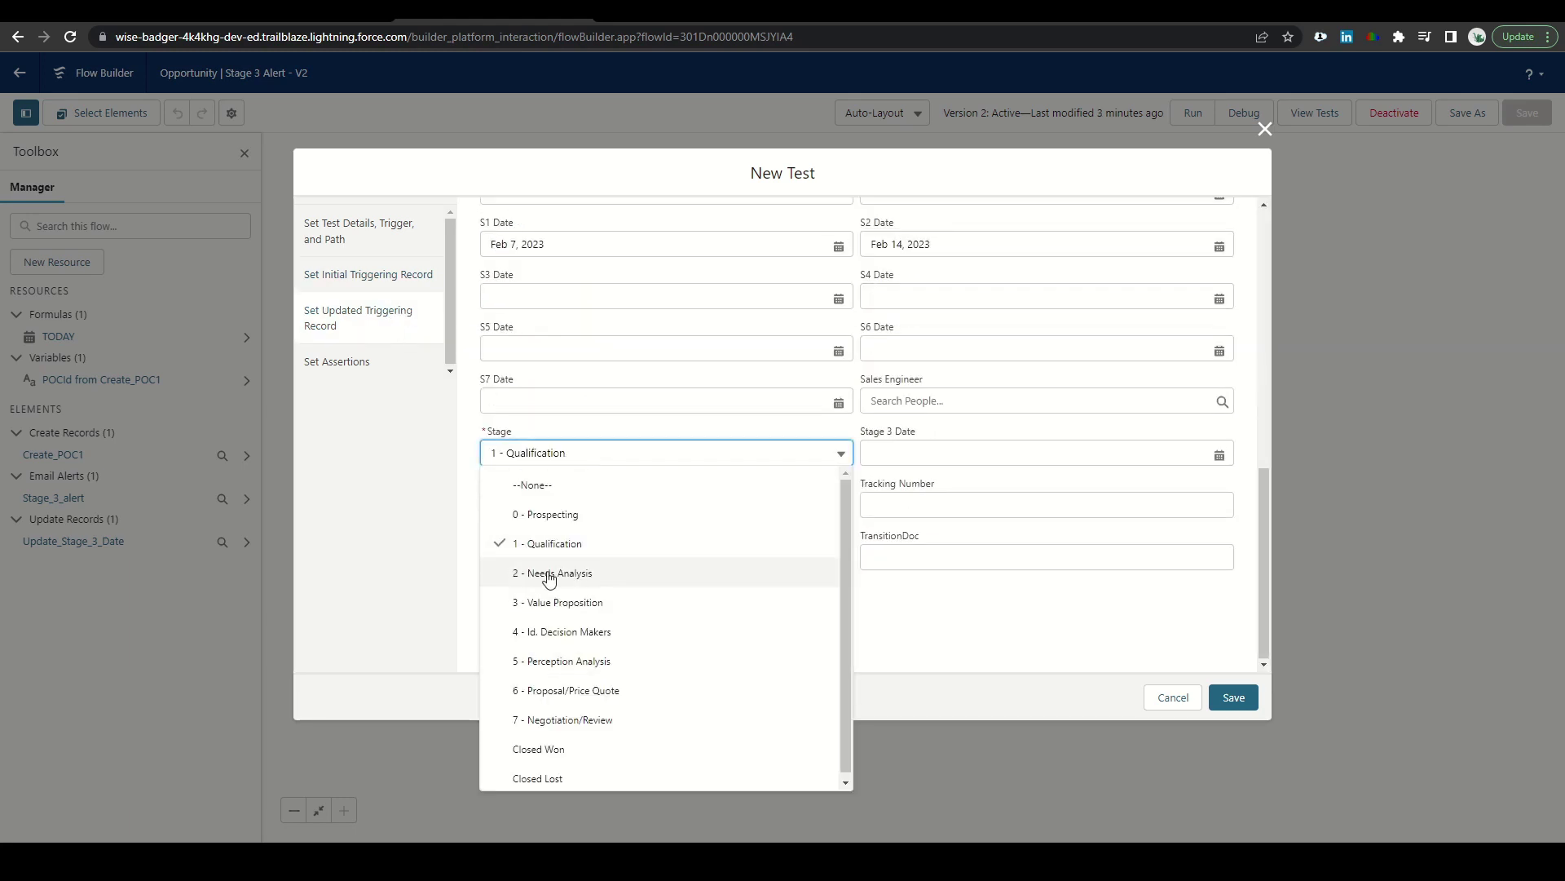
click(574, 601)
- Add the assertion $Record Stage 3 Date Was Set equals True
click(355, 364)
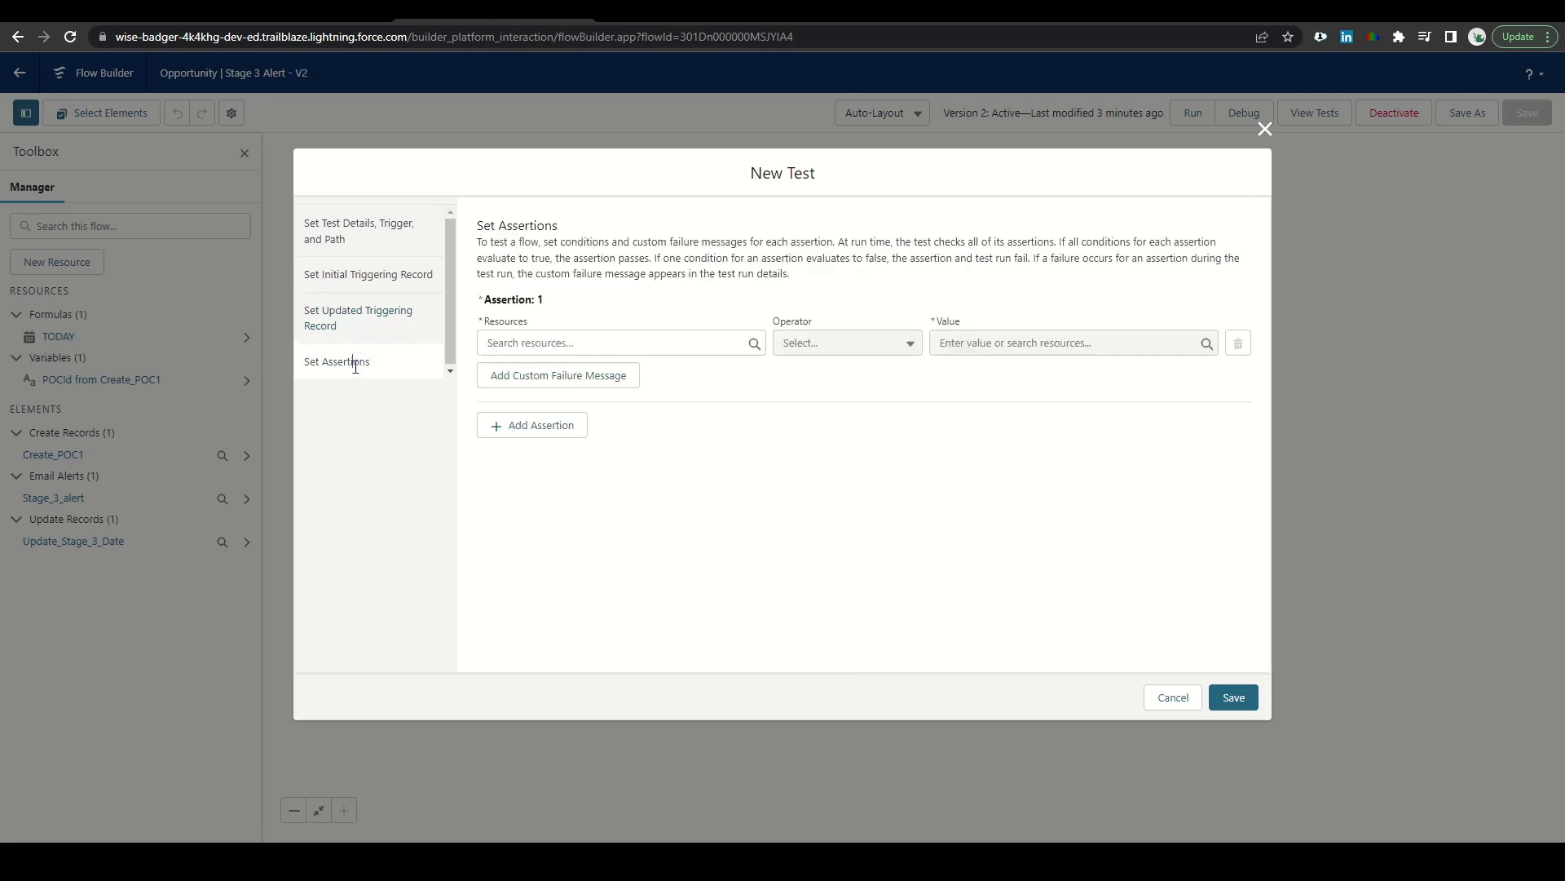
click(560, 343)
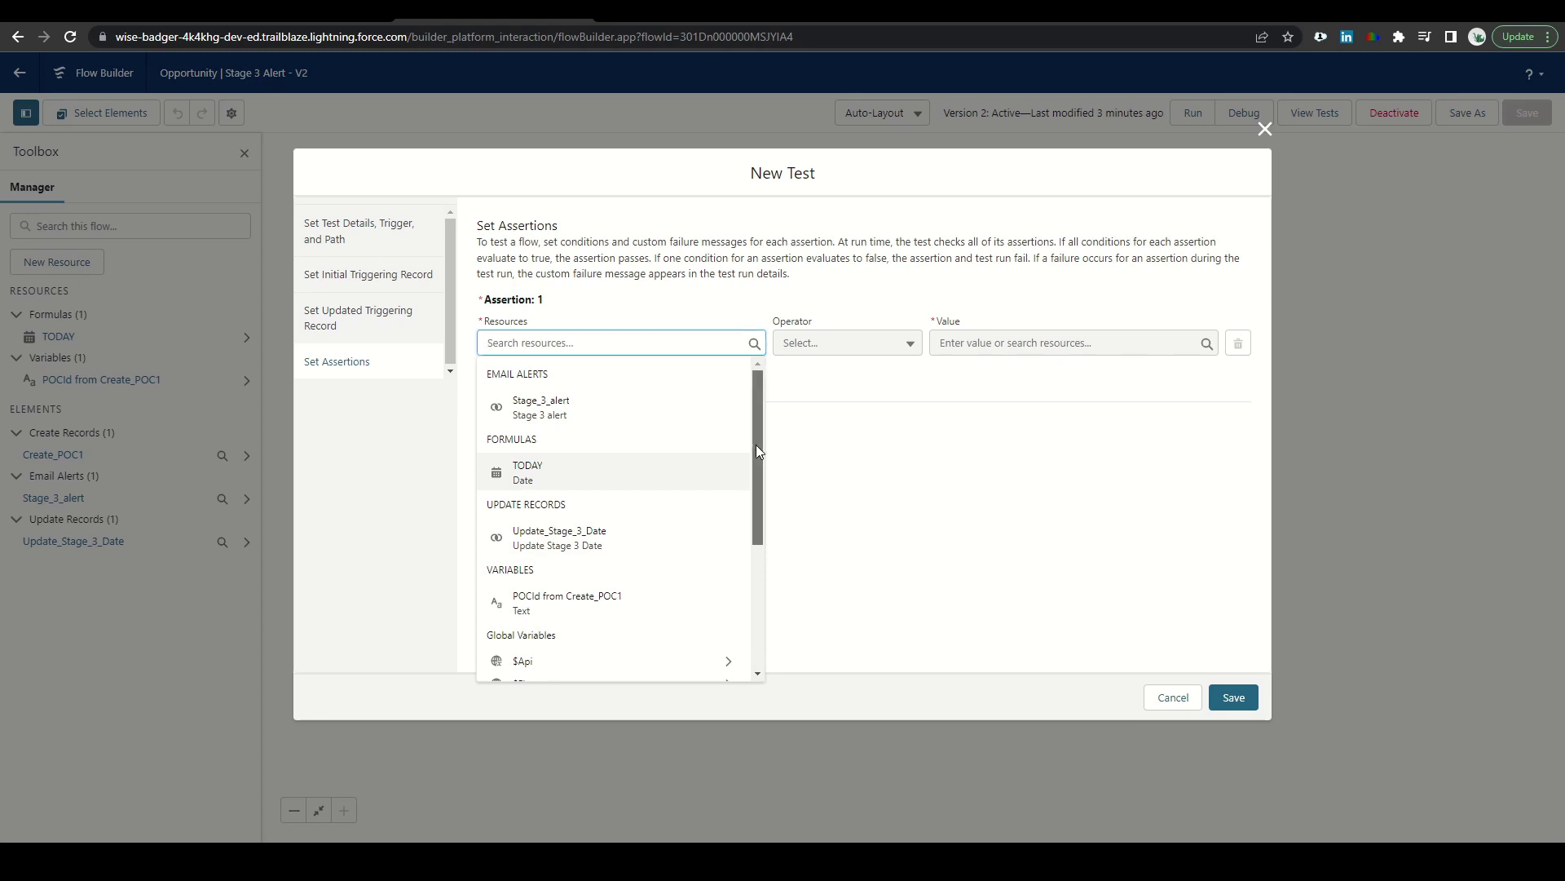
drag(758, 450, 758, 573)
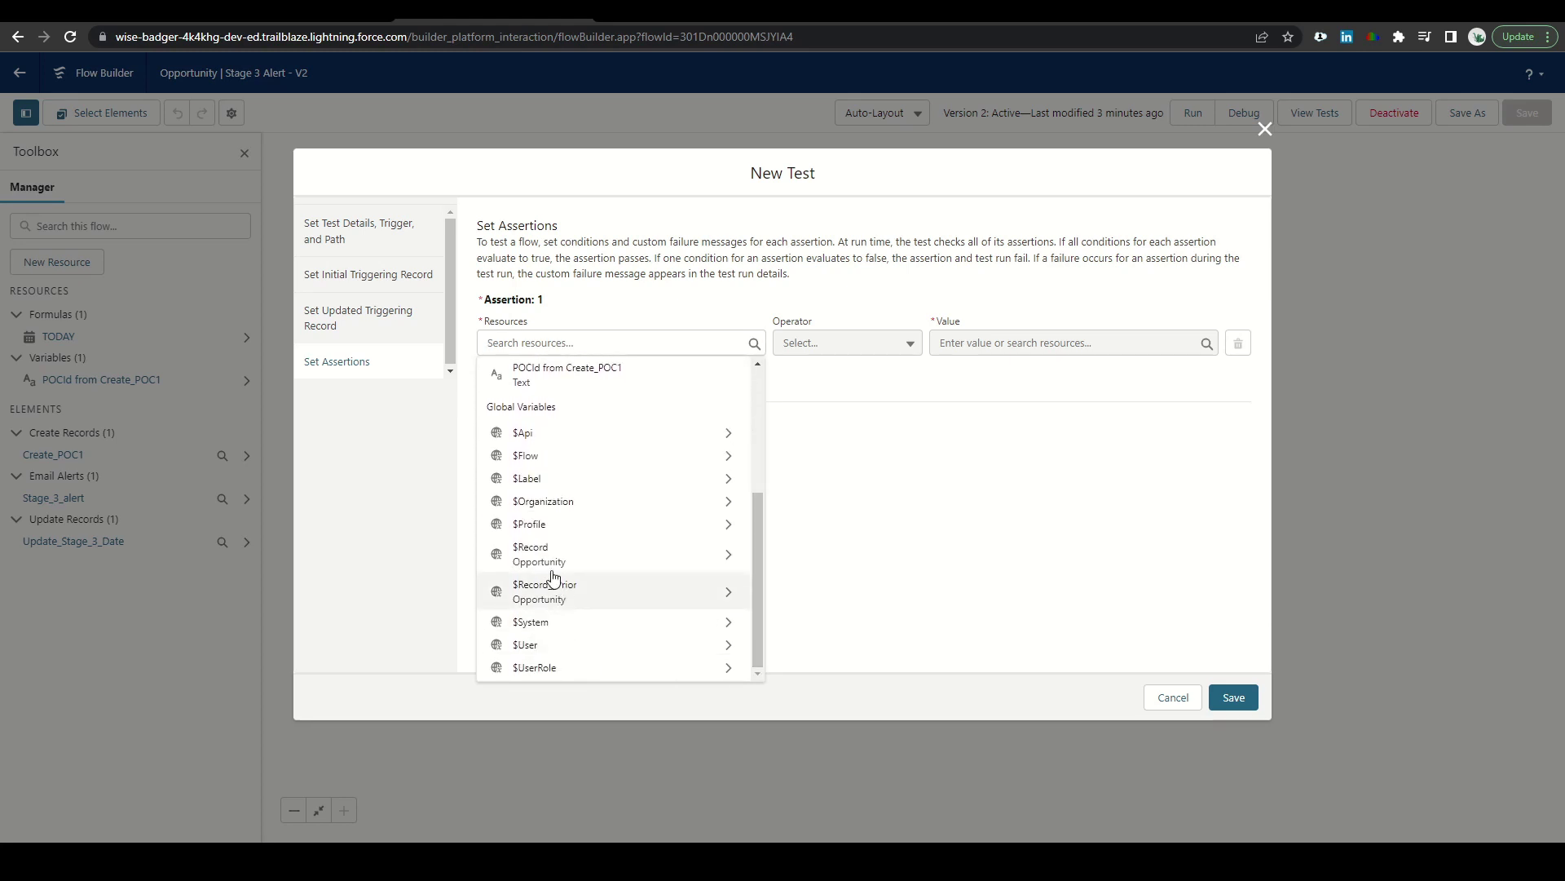
click(538, 554)
scroll(567, 595, down, 10)
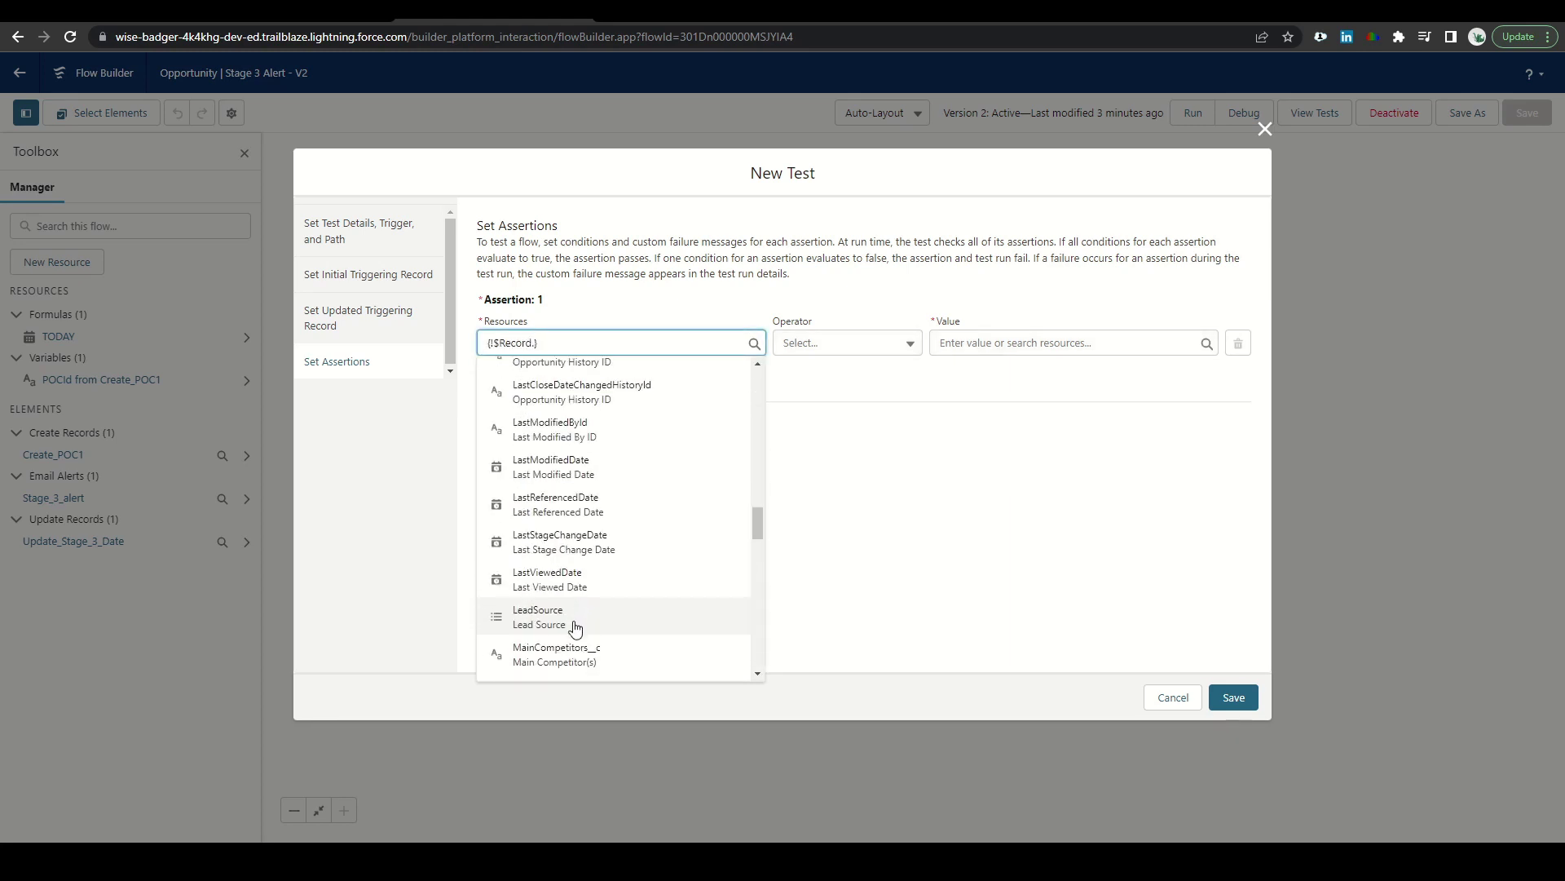
scroll(574, 626, down, 10)
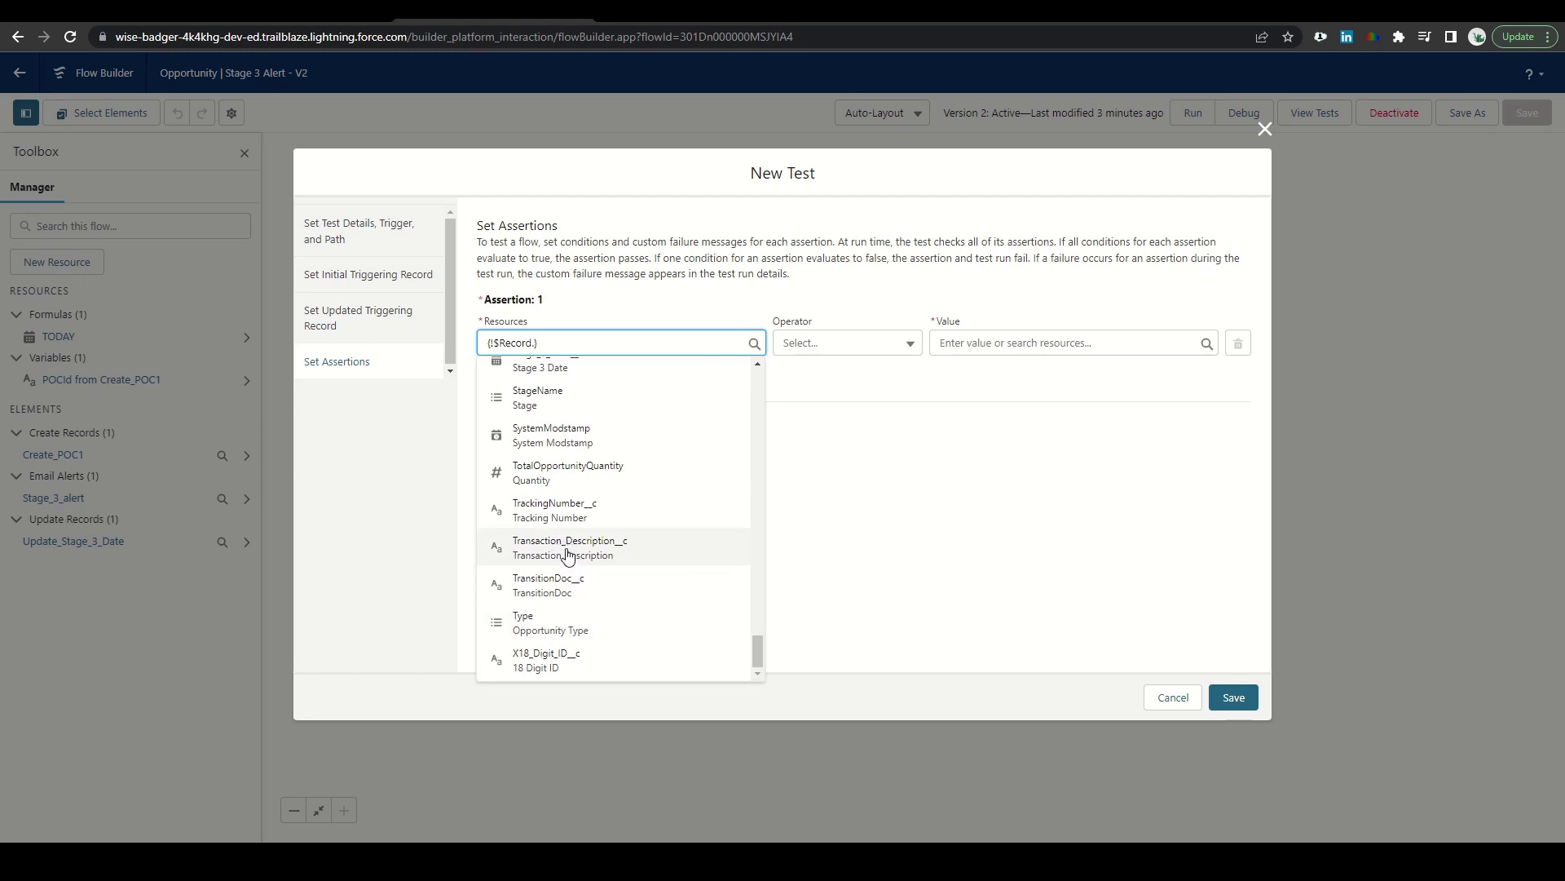
scroll(568, 554, up, 3)
click(604, 513)
click(839, 347)
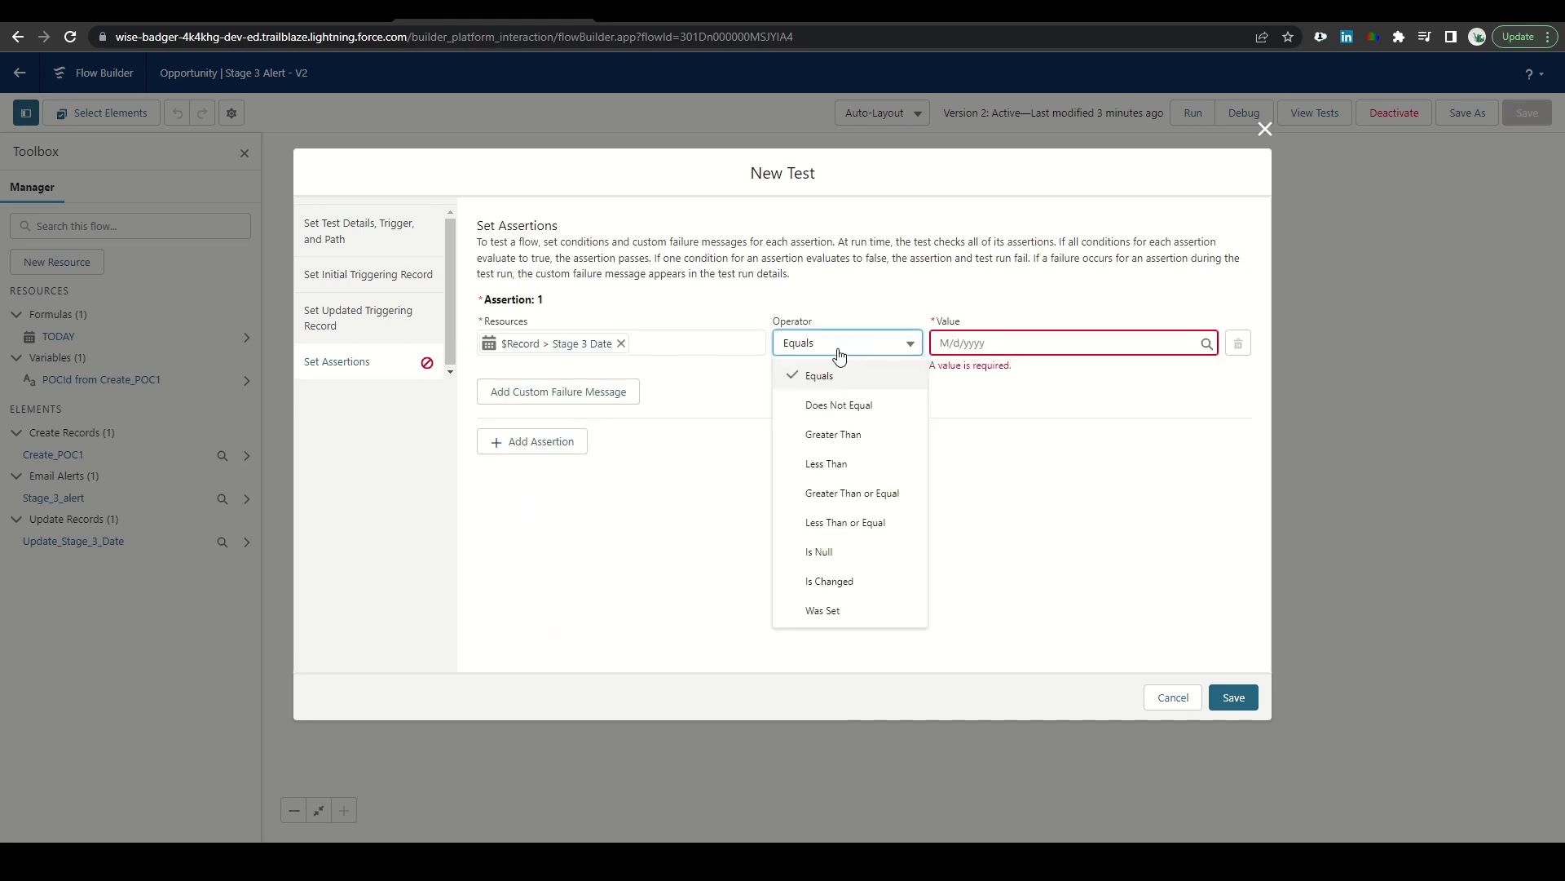
click(824, 610)
click(979, 343)
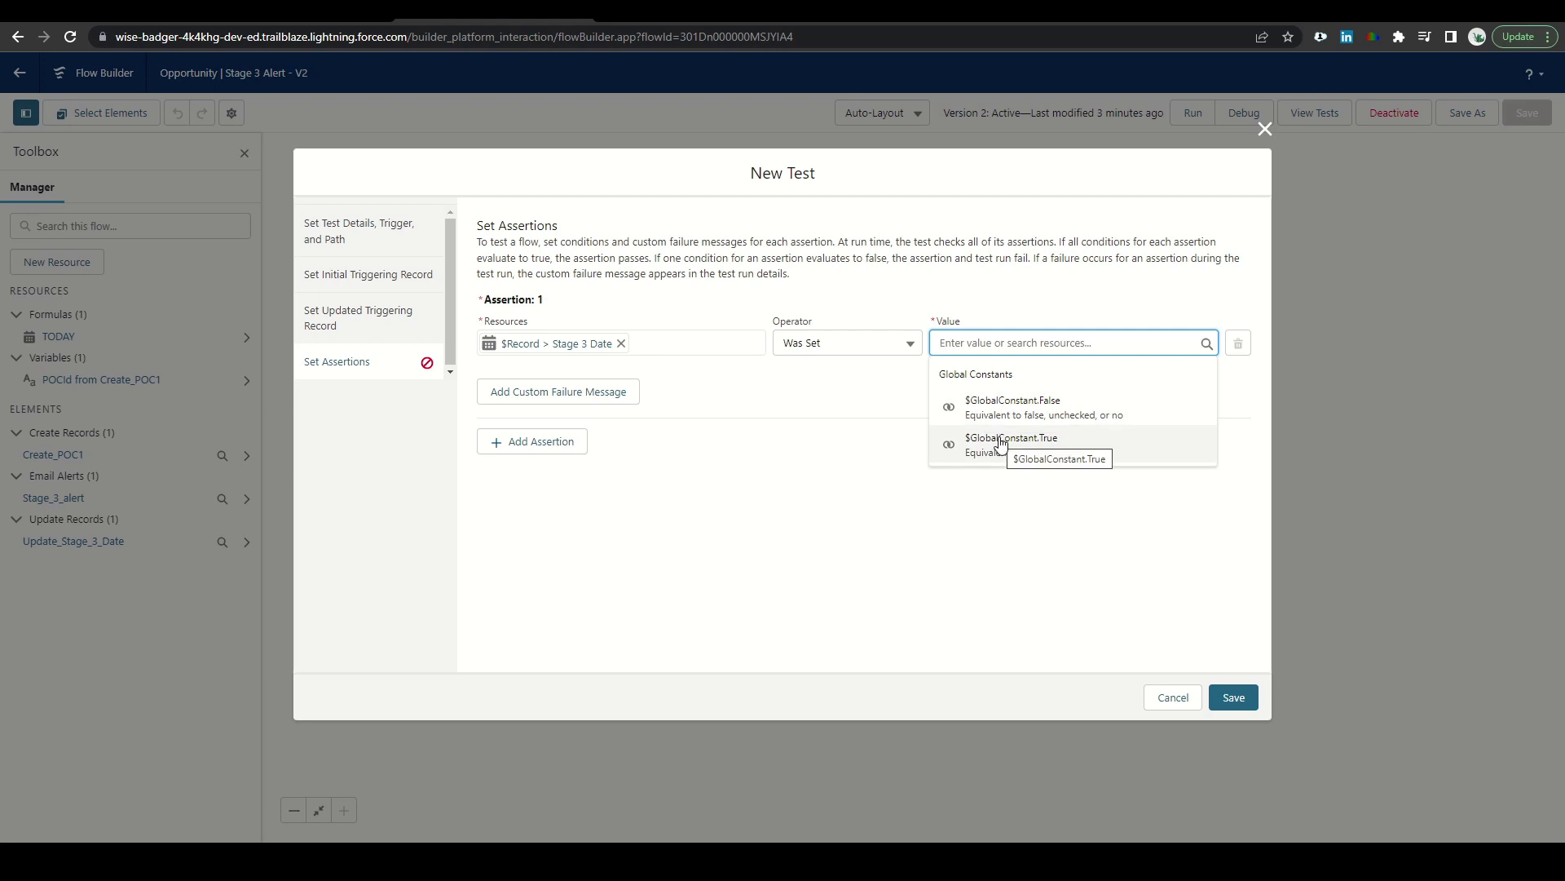
click(1001, 445)
click(559, 446)
- Add a second assertion Stage_3_alert Was Visited equals True and save the test
click(558, 425)
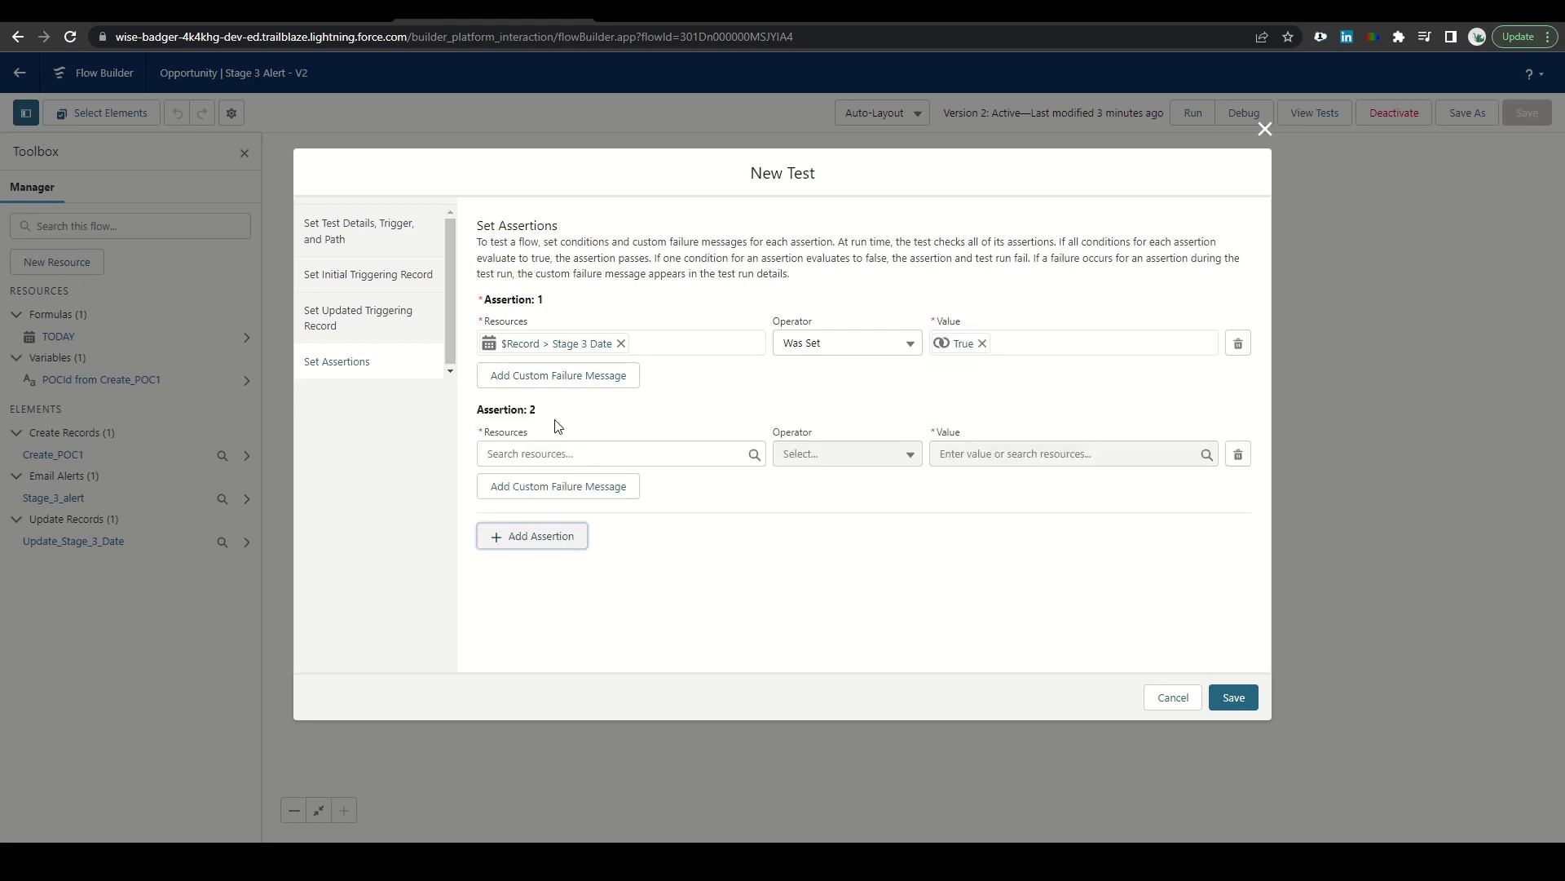
click(563, 453)
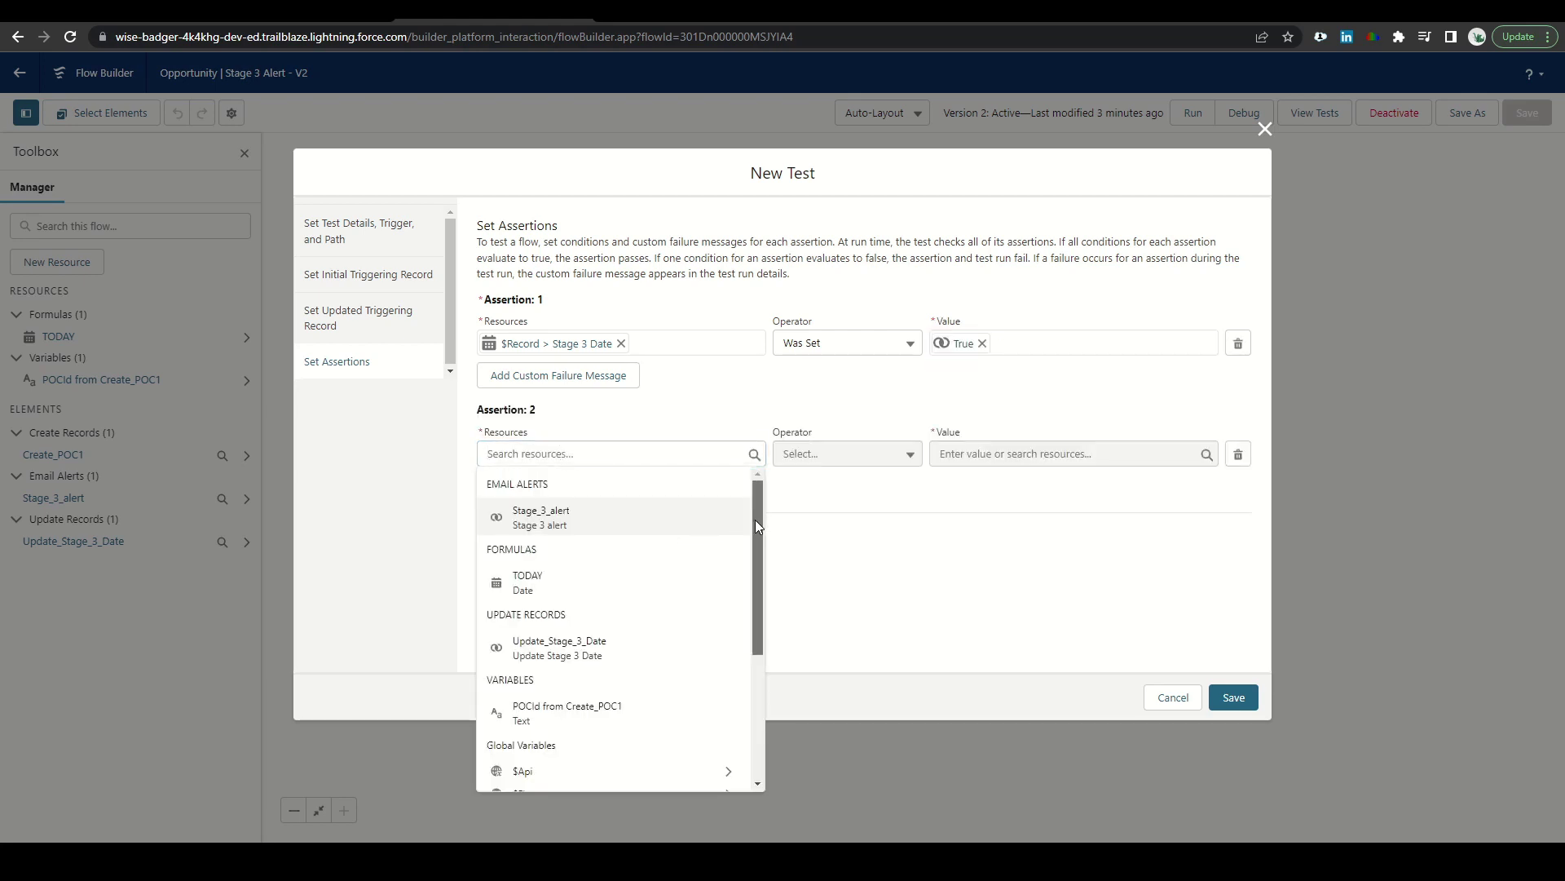
scroll(755, 526, down, 1)
scroll(756, 530, up, 1)
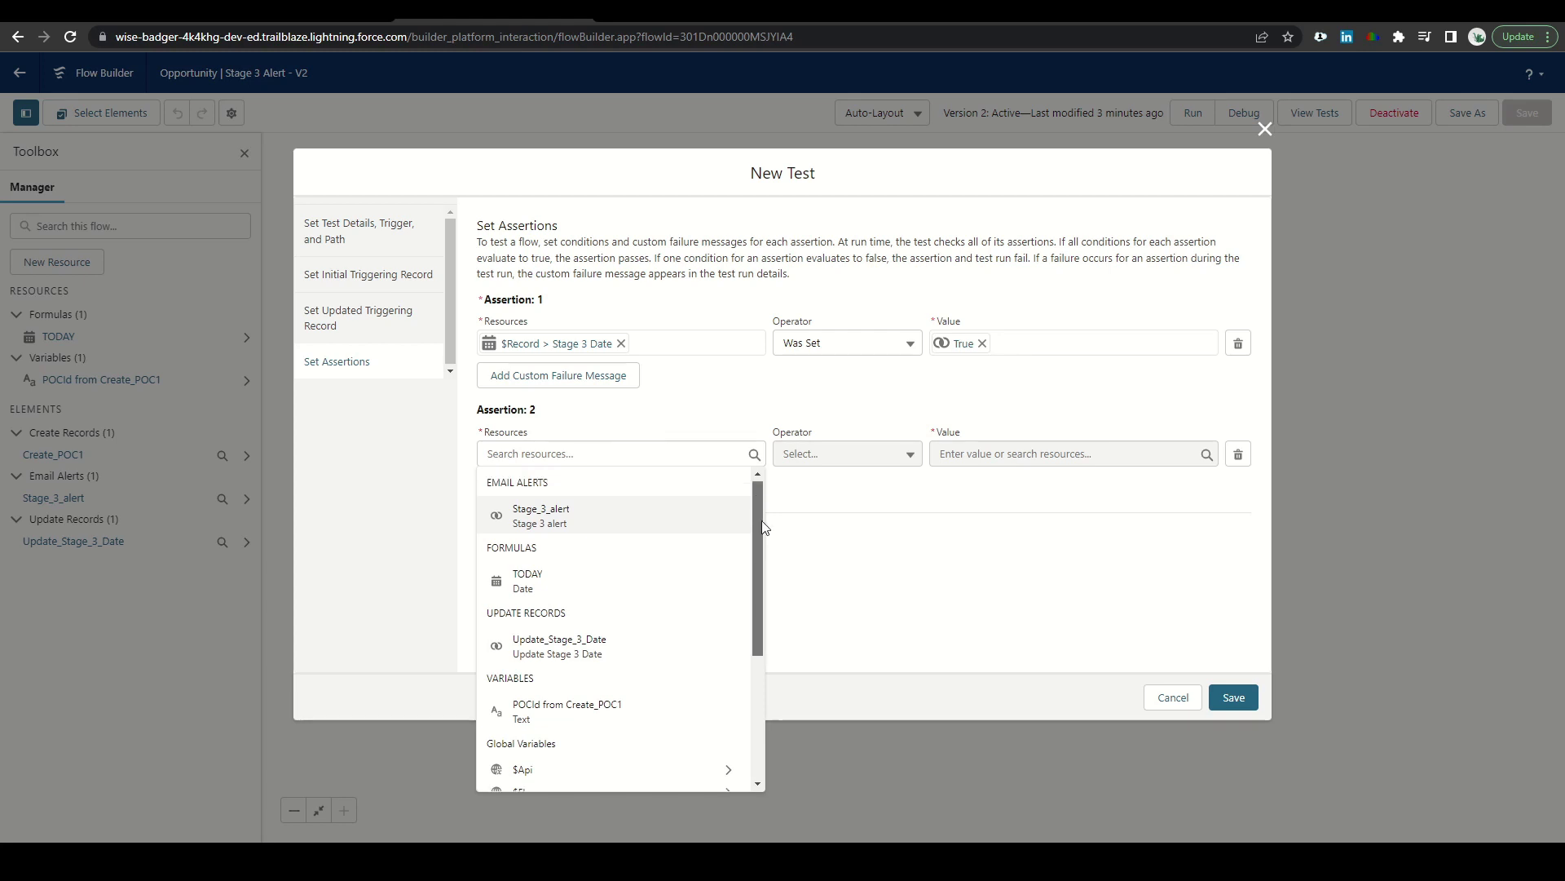
click(594, 518)
click(823, 459)
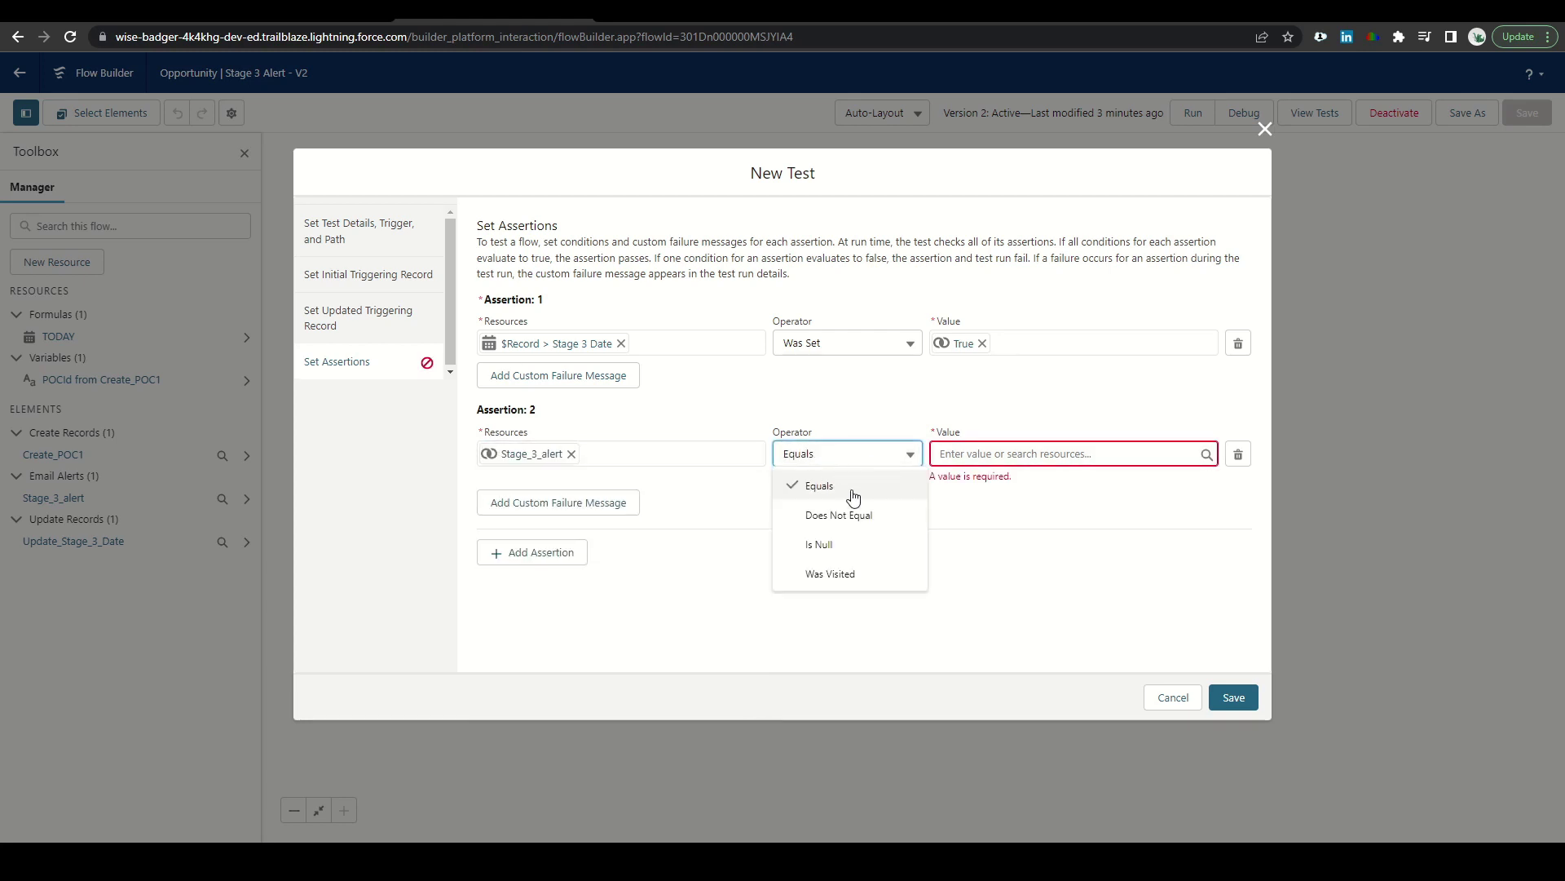
click(830, 574)
click(1003, 453)
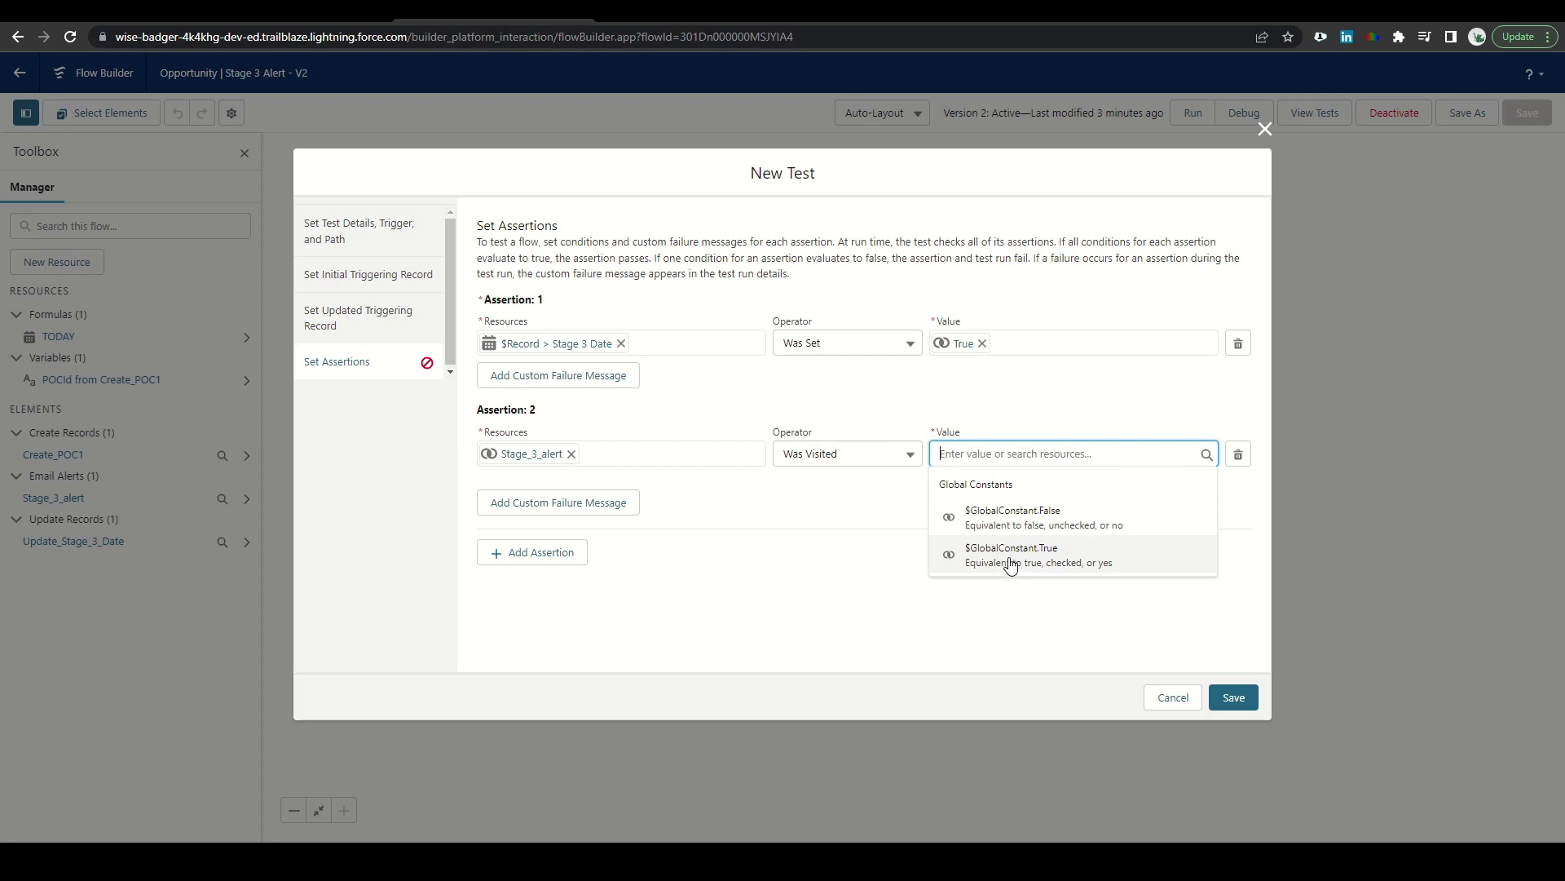
click(1010, 563)
click(1255, 709)
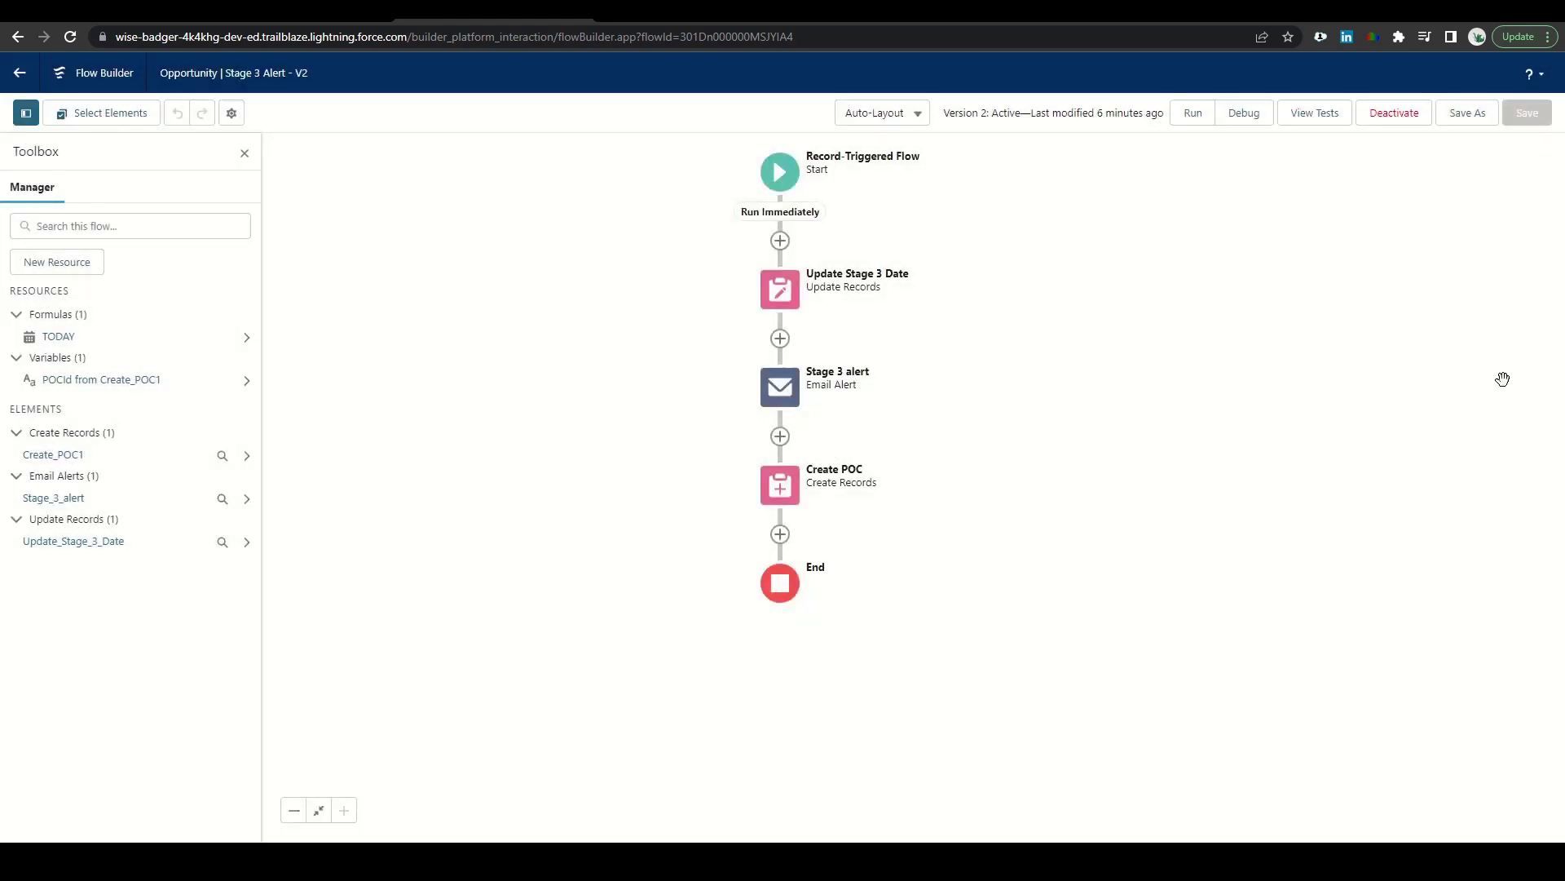
- Run Stage 3 Test and view its passing results, then switch to the Dickenson plc opportunity
click(1314, 113)
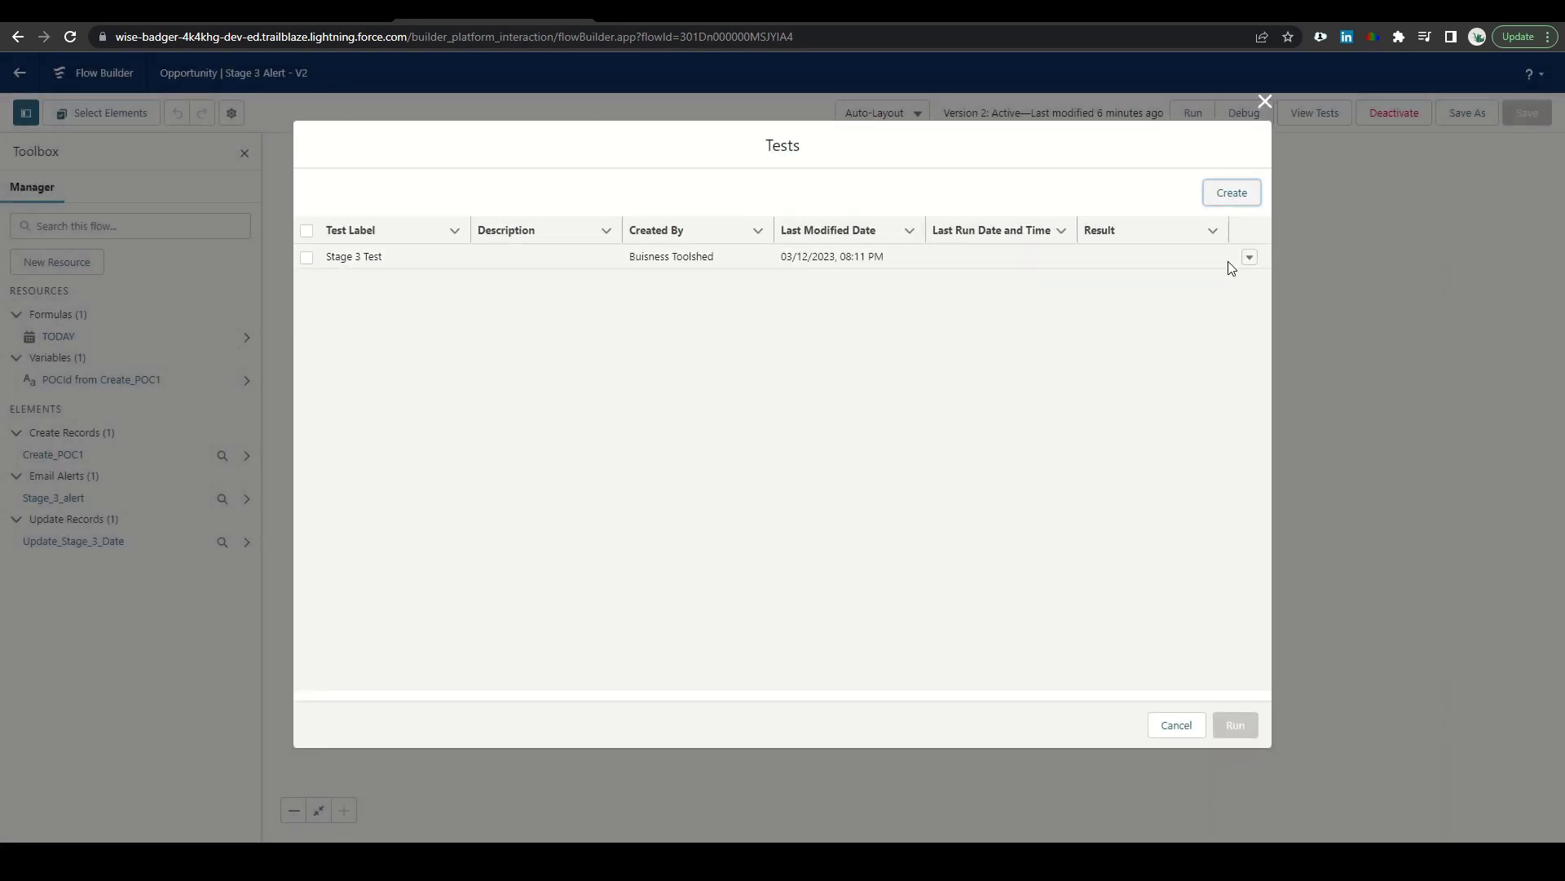
click(1247, 259)
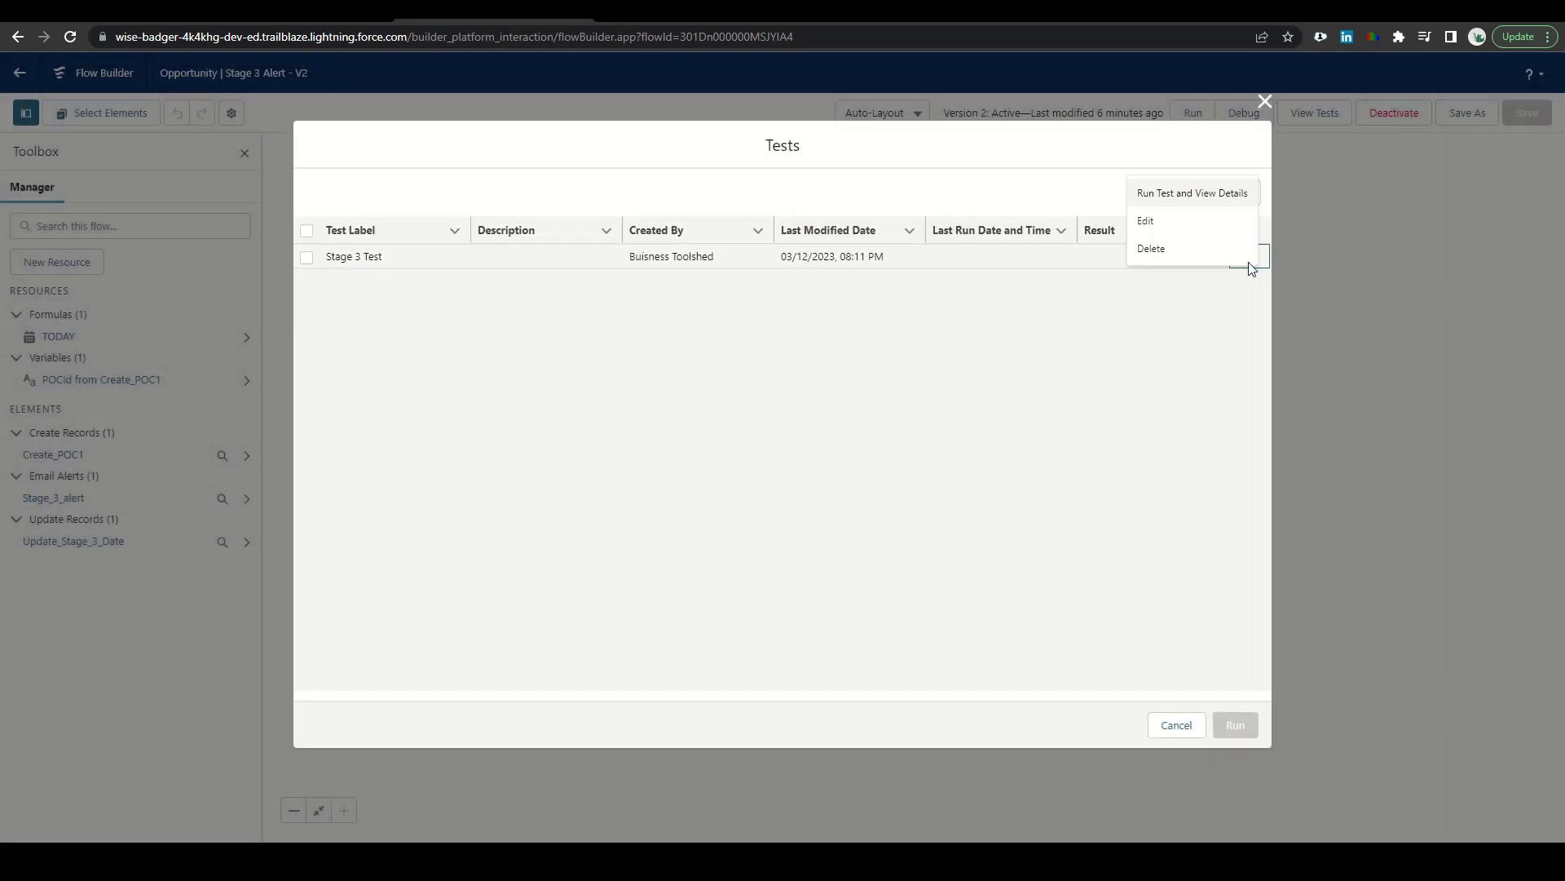
click(1212, 196)
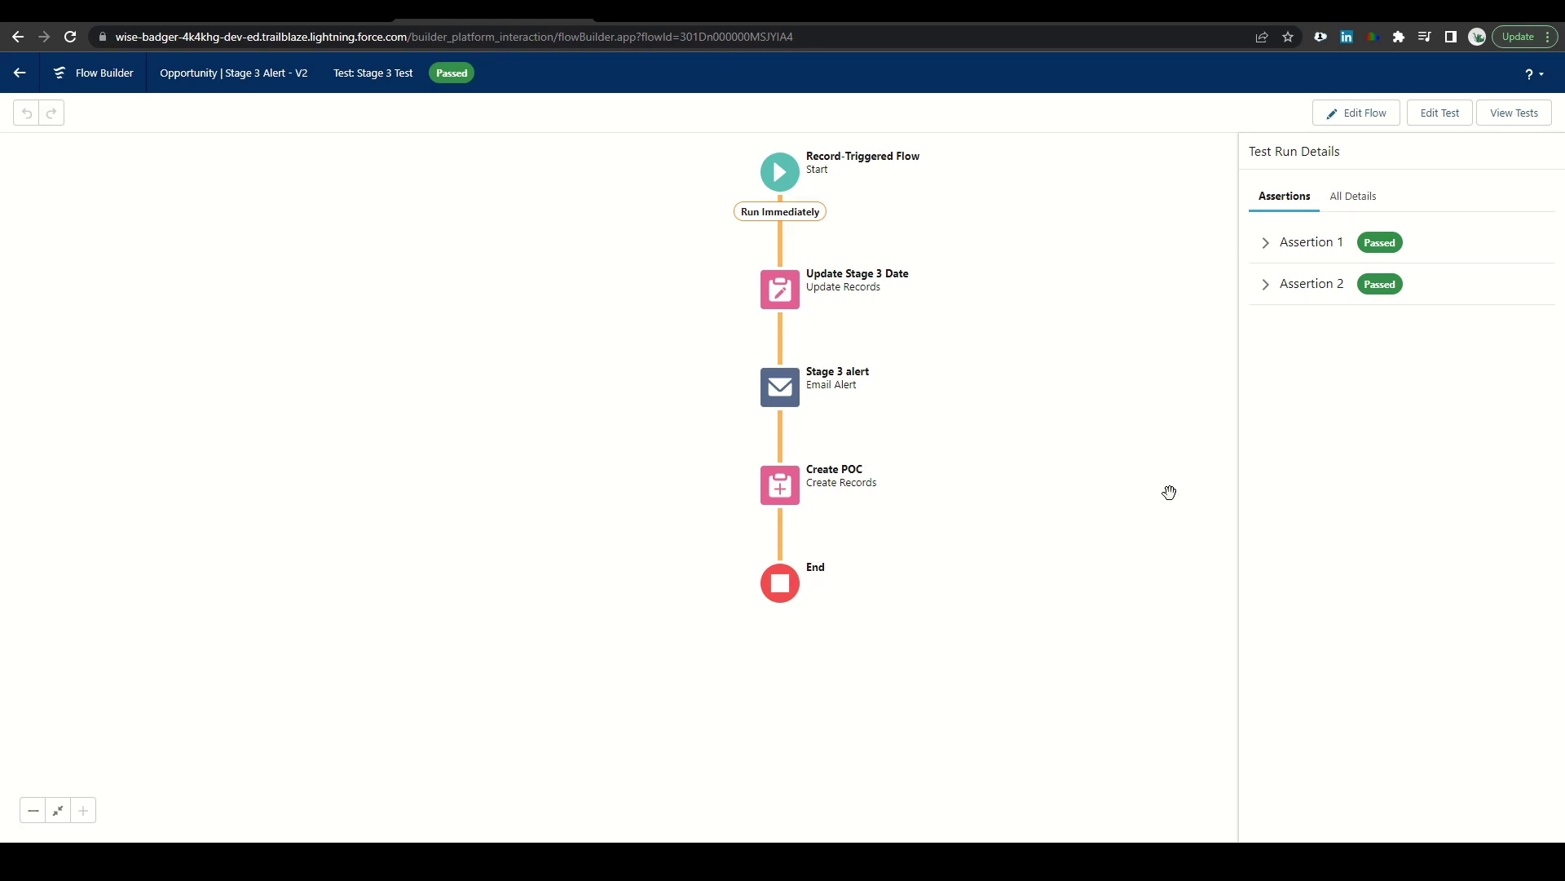
click(106, 20)
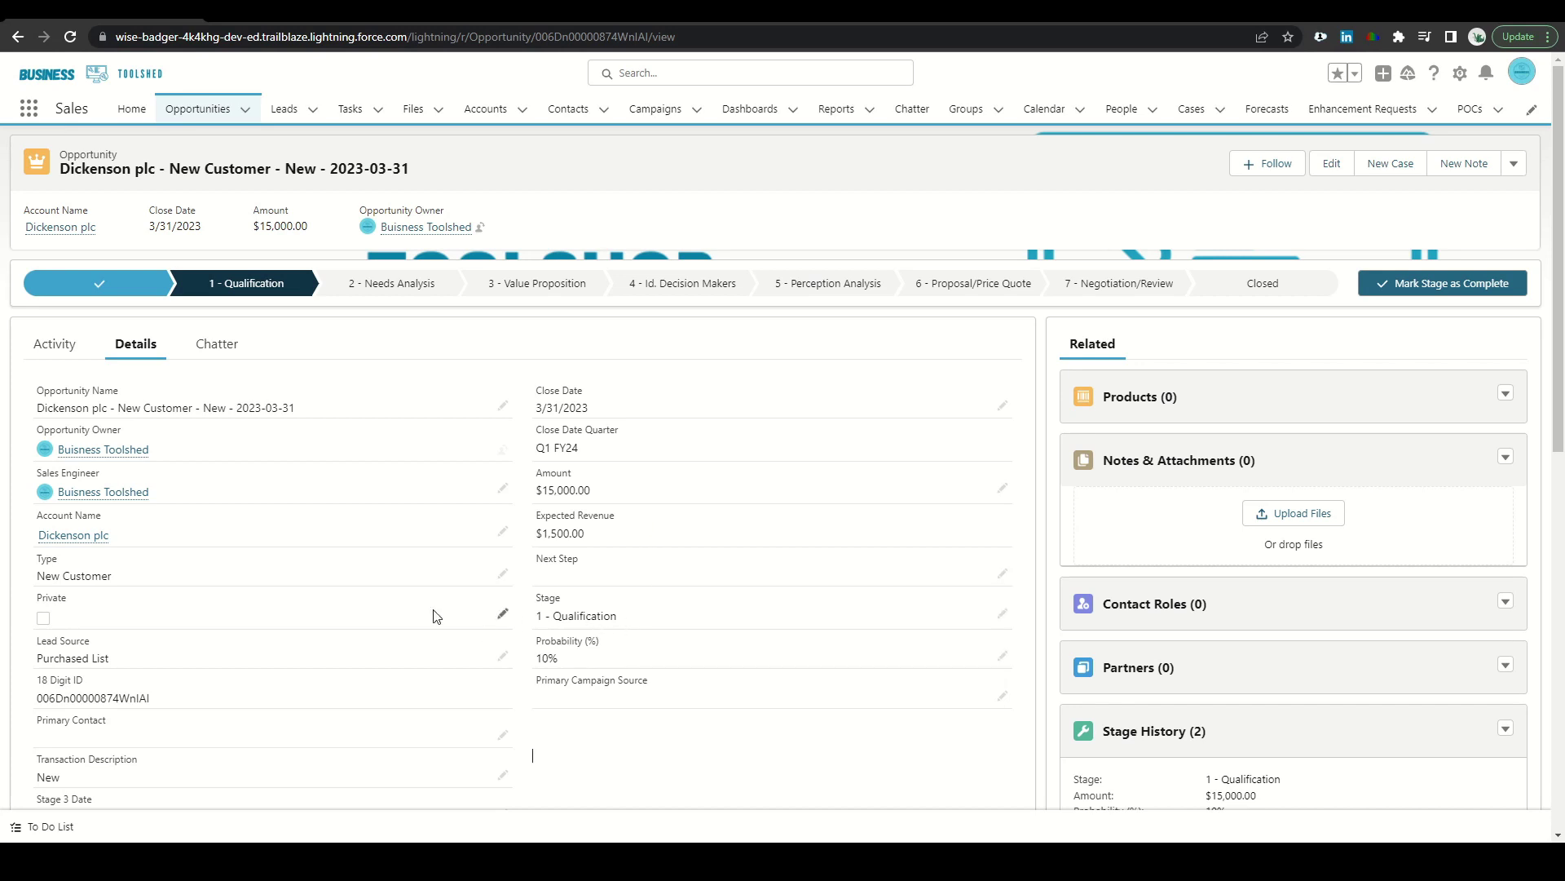
- Change the Dickenson plc opportunity's Stage to 3 - Value Proposition and save, then check Stage 3 Date and POCs
scroll(352, 640, down, 3)
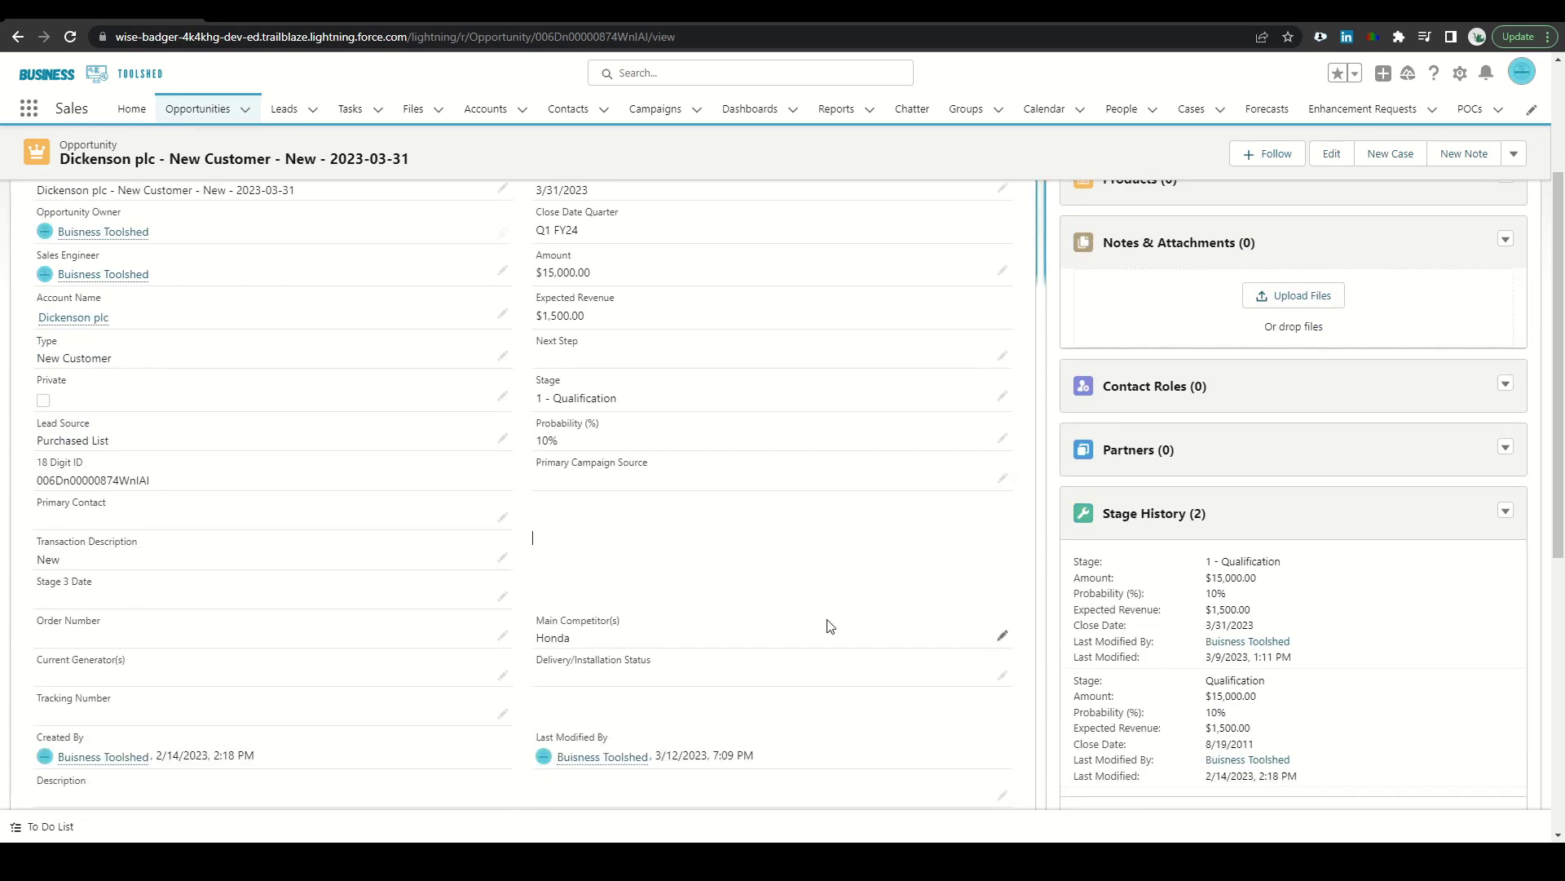
scroll(978, 654, down, 4)
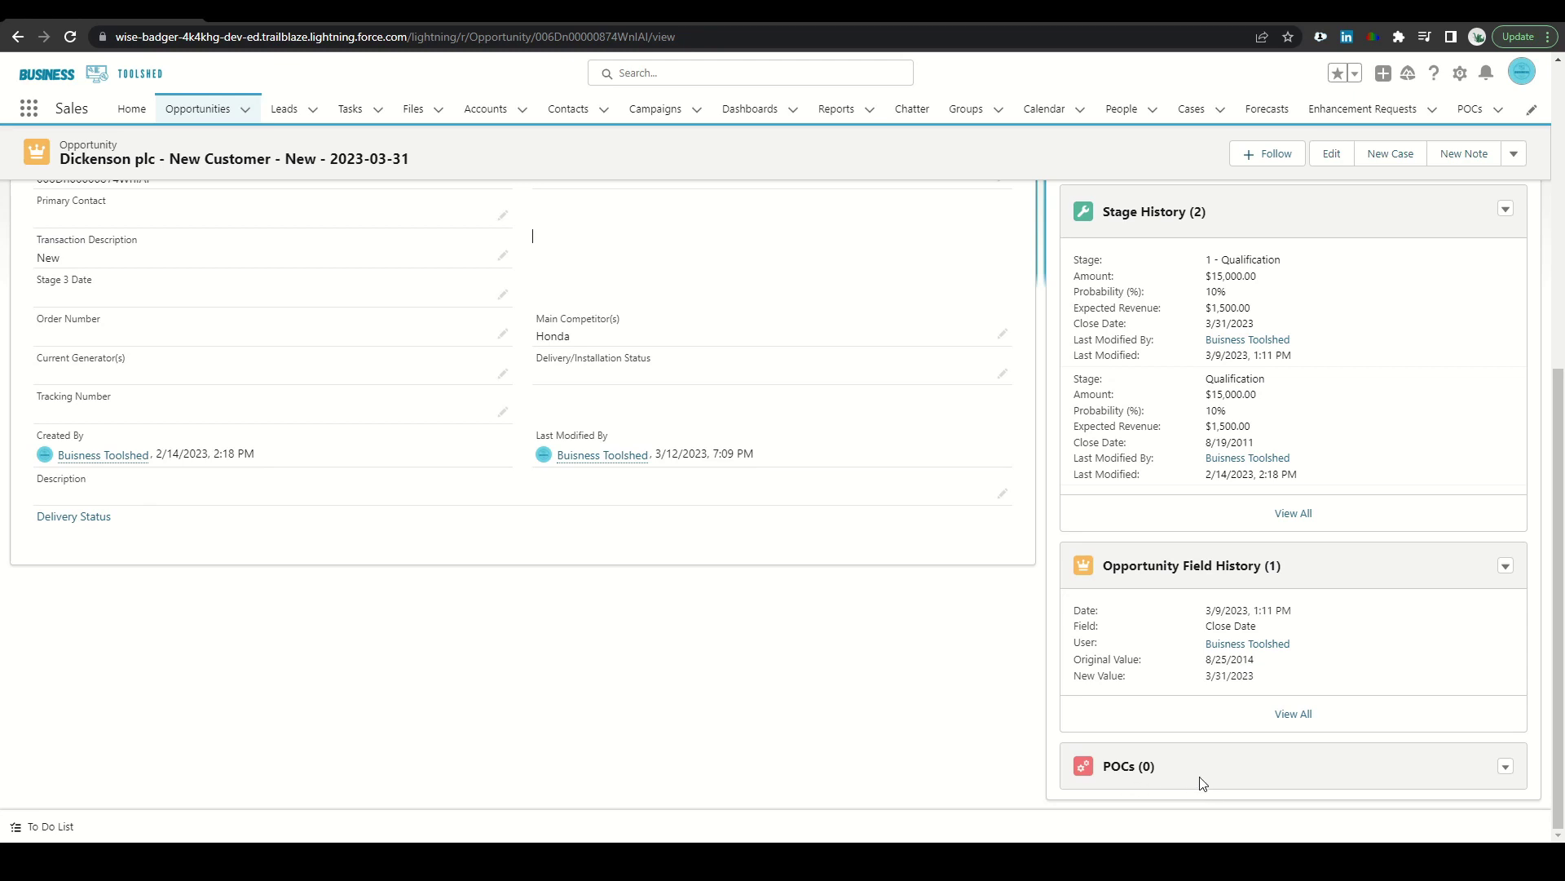
scroll(779, 589, up, 6)
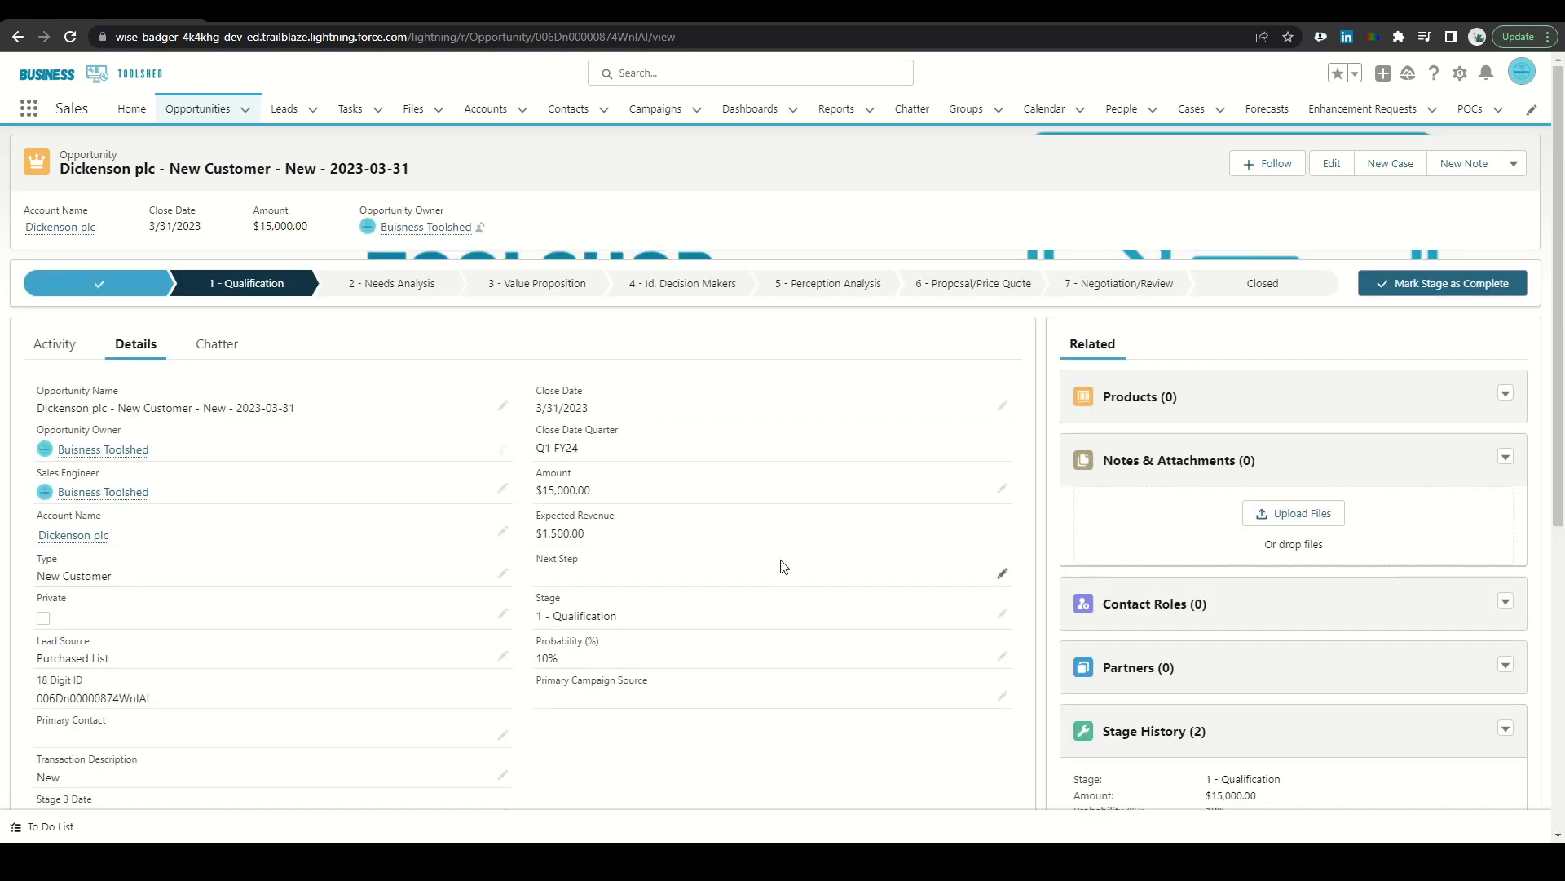
double_click(628, 628)
click(626, 651)
click(618, 439)
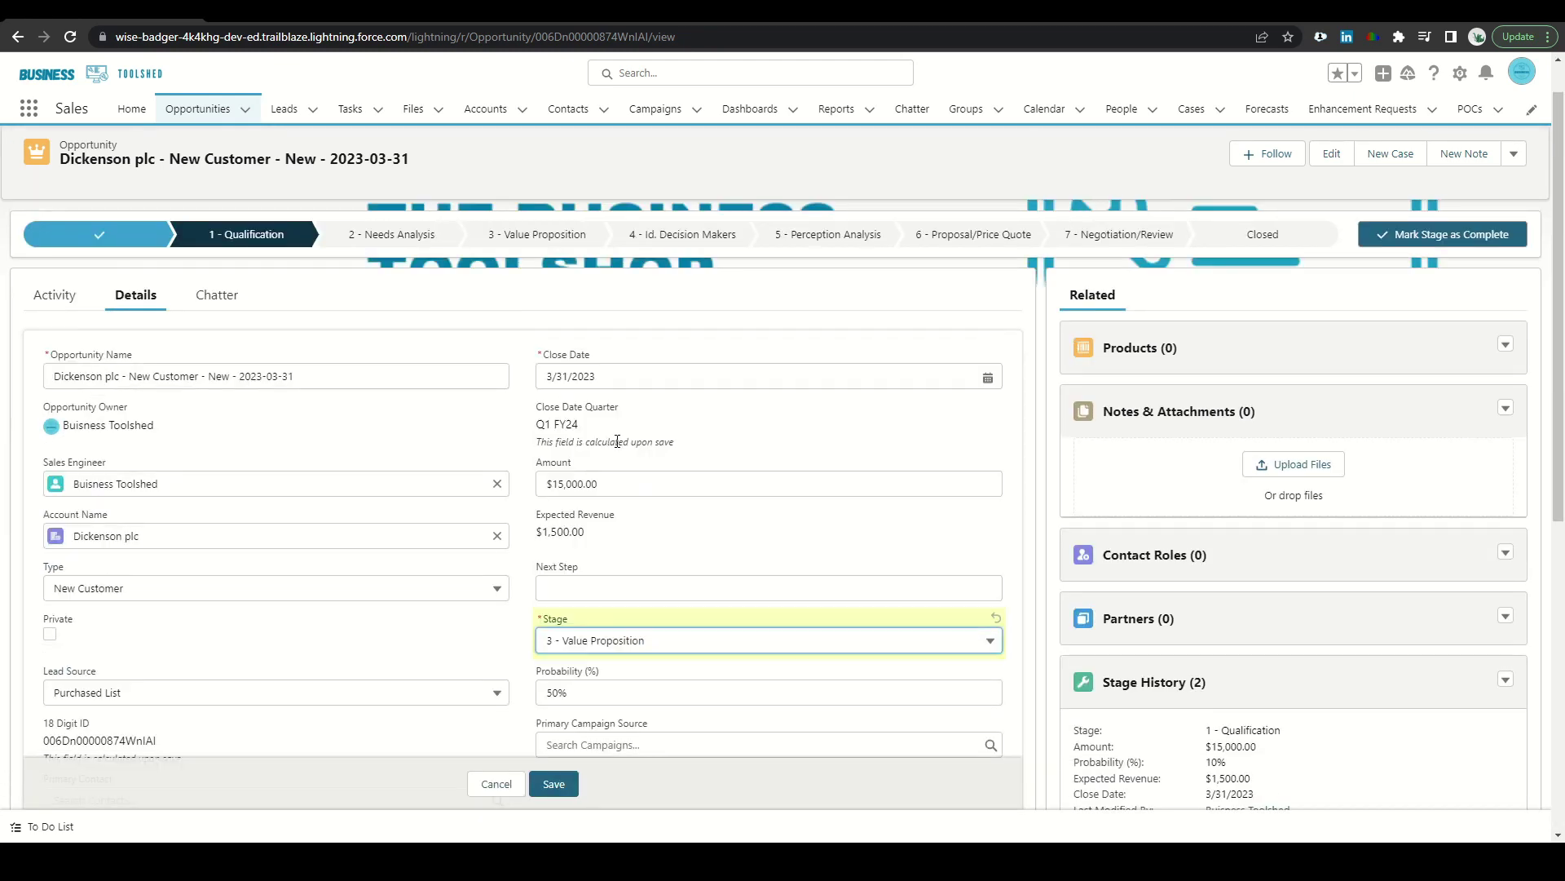
click(553, 783)
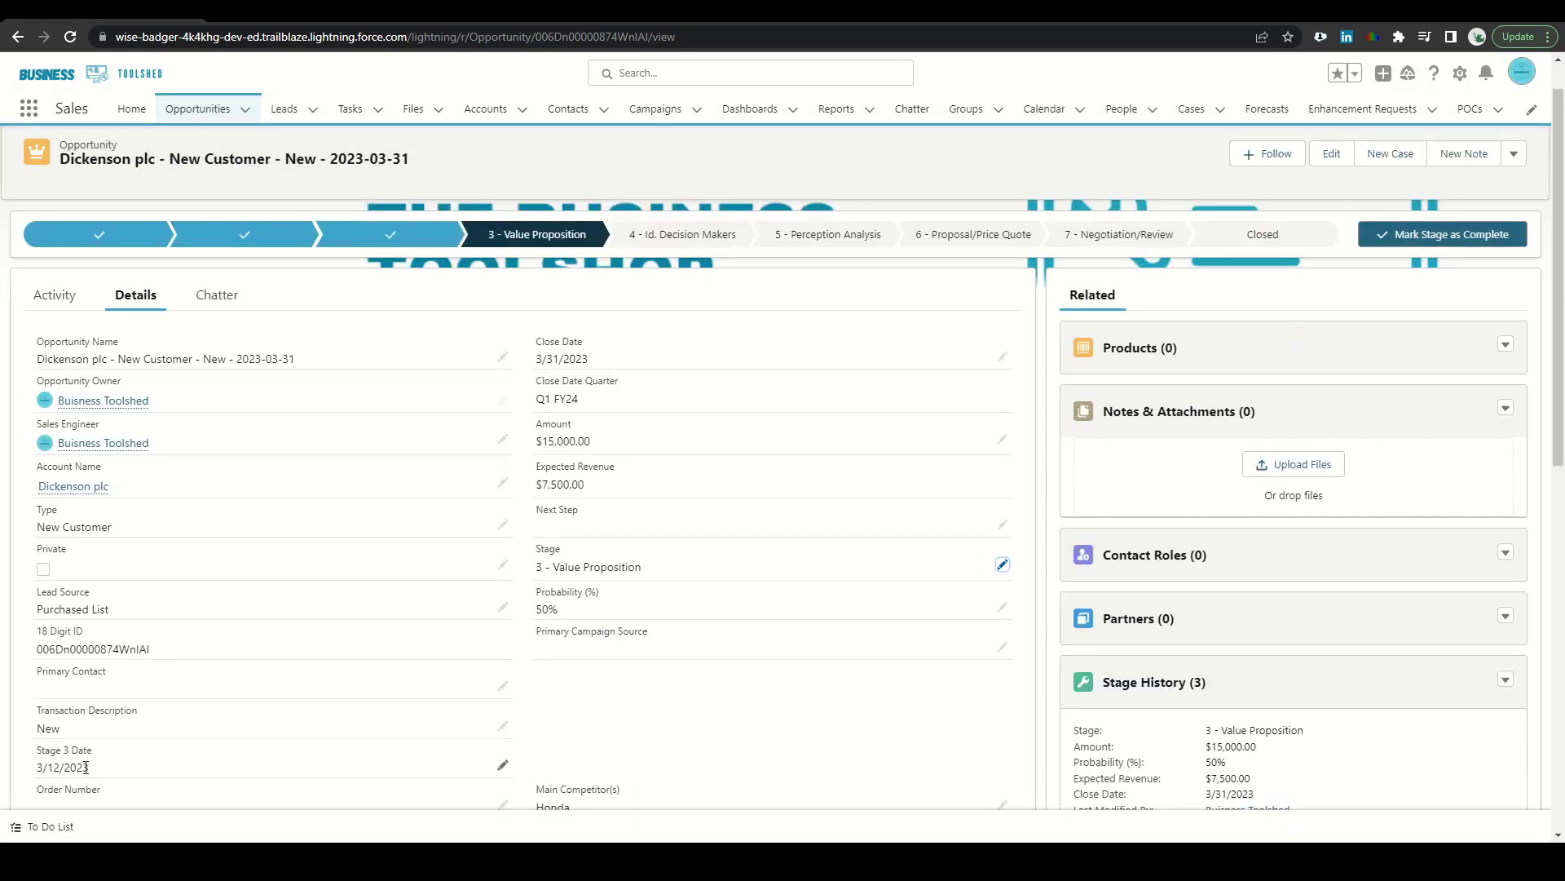
scroll(699, 737, down, 10)
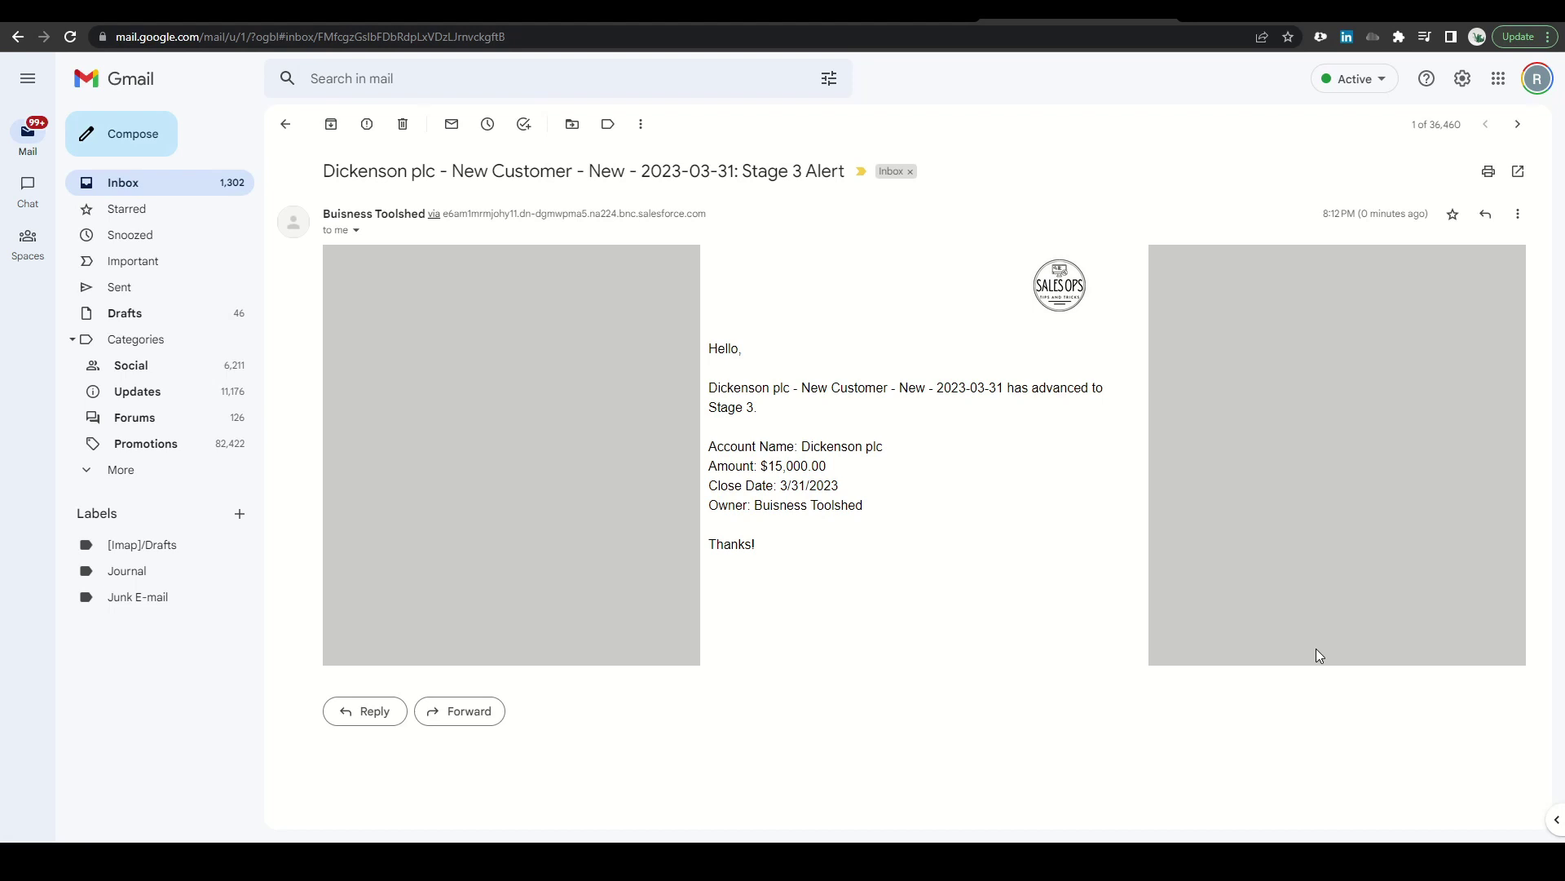
- Switch back to the Flow Builder tab showing Stage 3 Test's passed run
key(ctrl+shift+Tab)
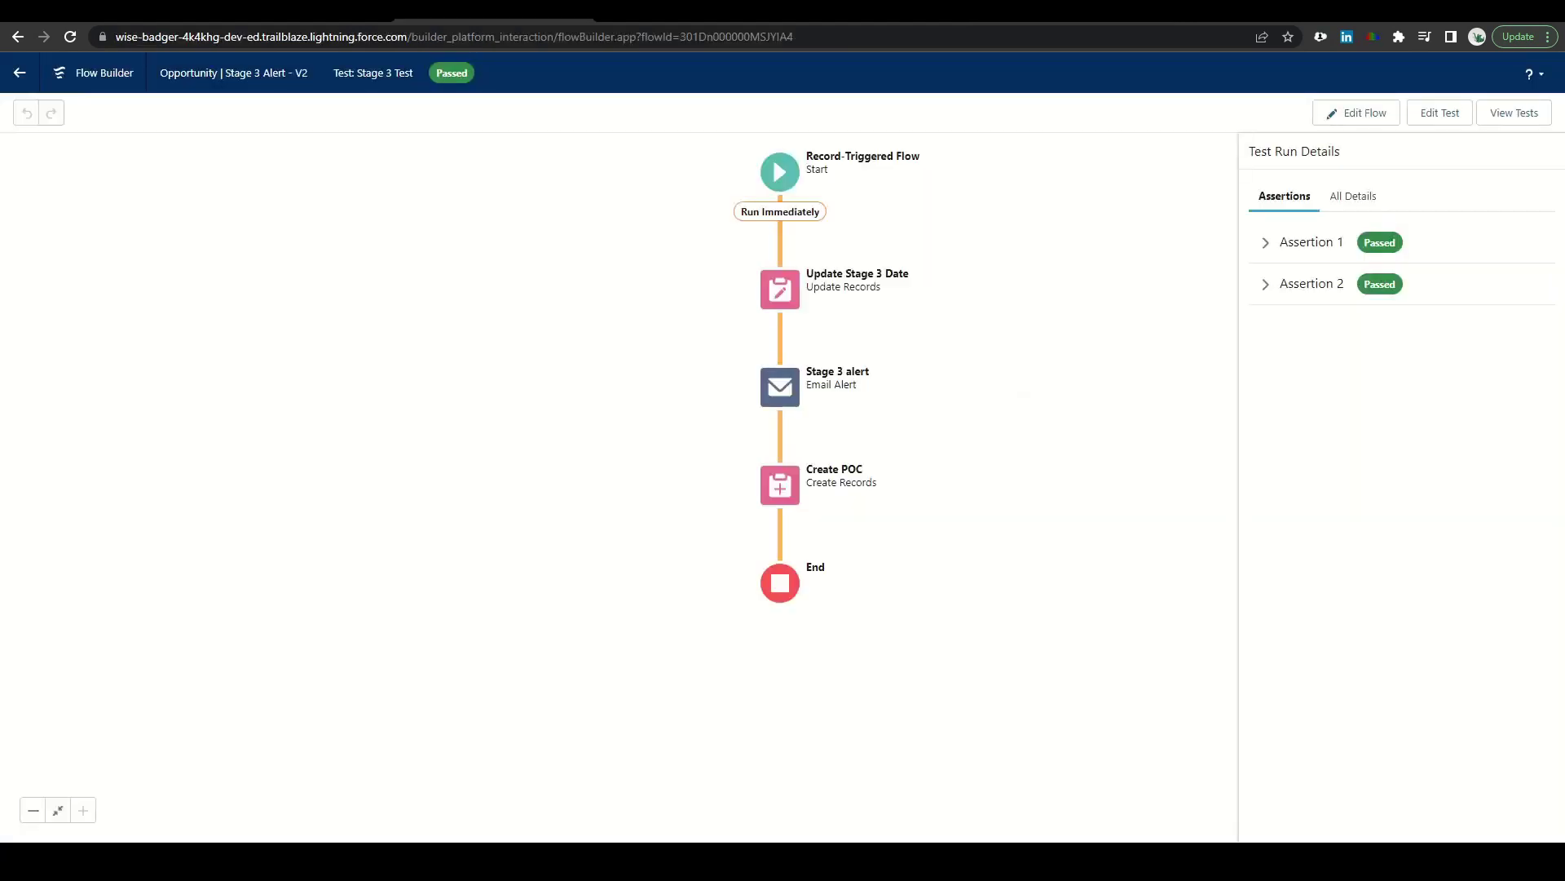